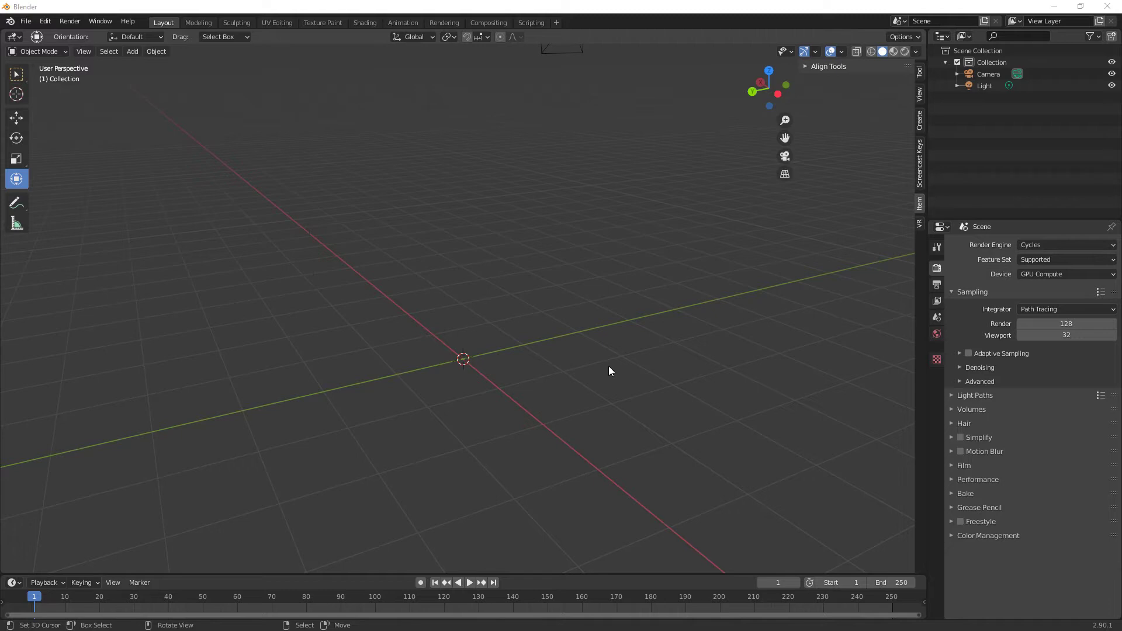
# Add a cylinder at the origin and stretch it along Z to about 4.72 m tall
pyautogui.click(502, 299)
pyautogui.hotkey('shift', 'a')
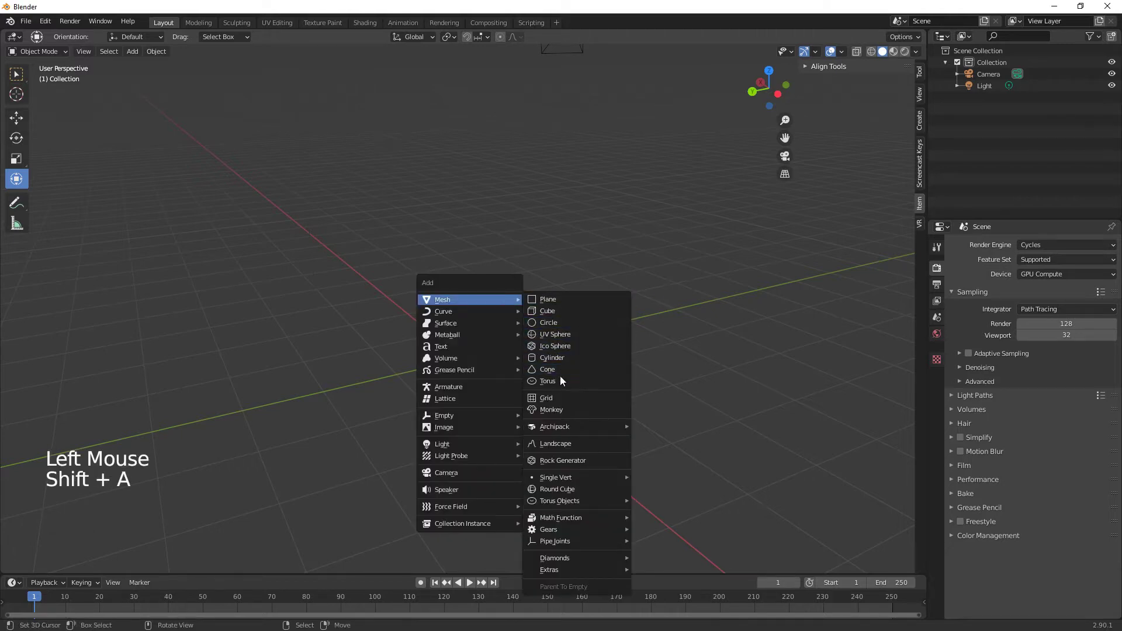
pyautogui.click(555, 358)
pyautogui.moveTo(631, 366); pyautogui.dragTo(520, 389, button='middle')
pyautogui.moveTo(416, 296); pyautogui.dragTo(413, 251)
# In Edit Mode, cut a horizontal edge loop around the cylinder's upper part at about local Z 0.41 m
pyautogui.hotkey('ctrl', 'r')
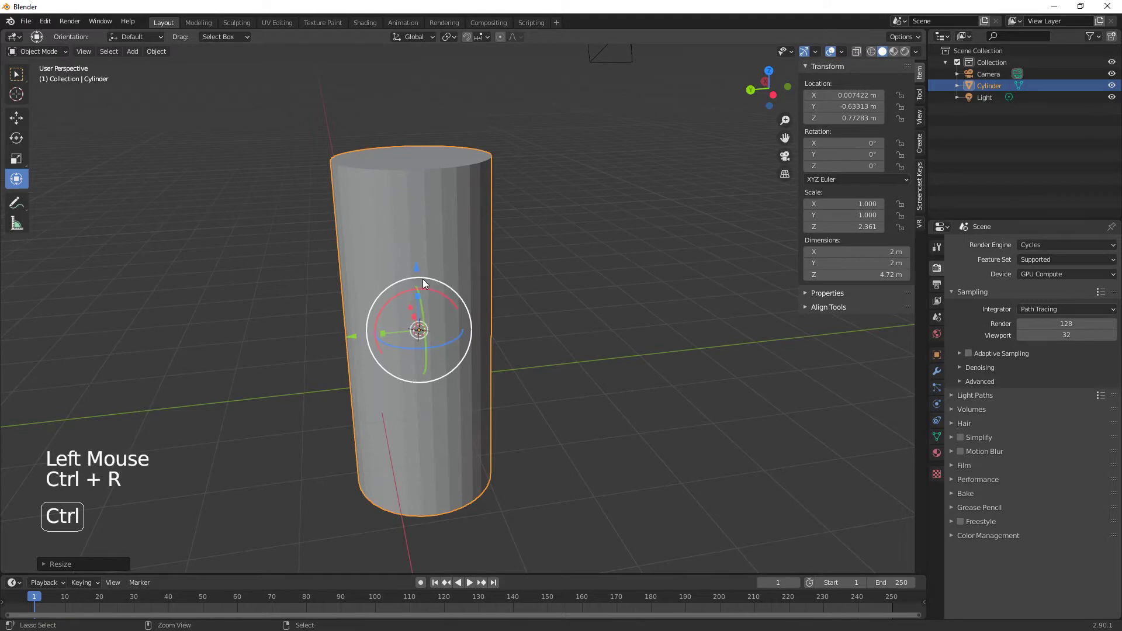
pyautogui.press('Tab')
pyautogui.hotkey('ctrl', 'r')
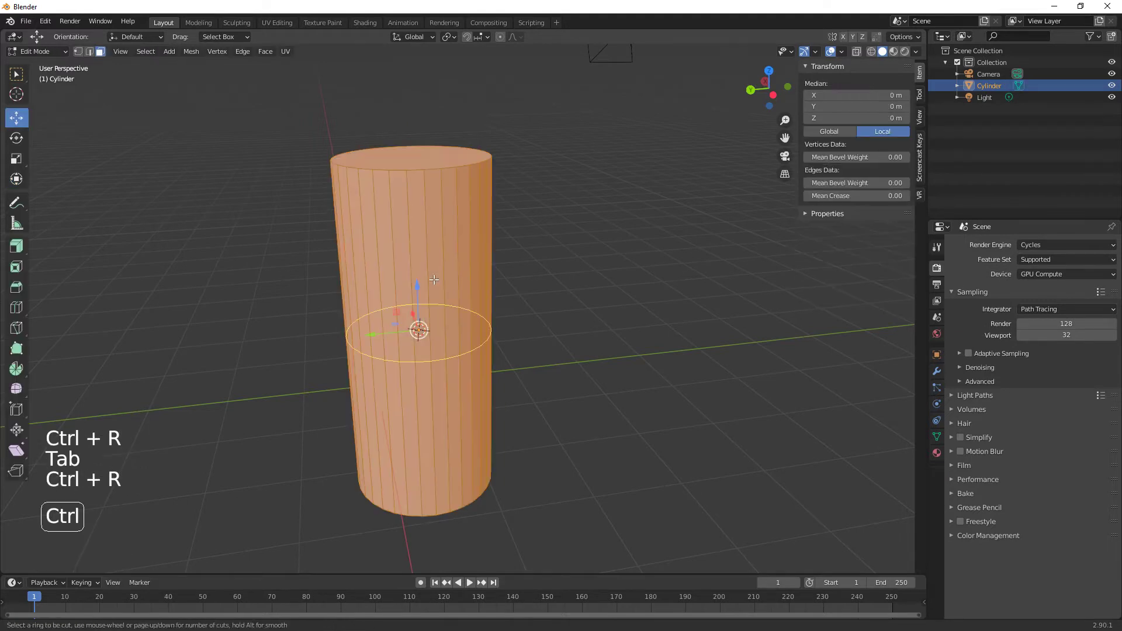
pyautogui.click(430, 289)
pyautogui.moveTo(422, 208); pyautogui.dragTo(423, 169)
pyautogui.click(419, 211)
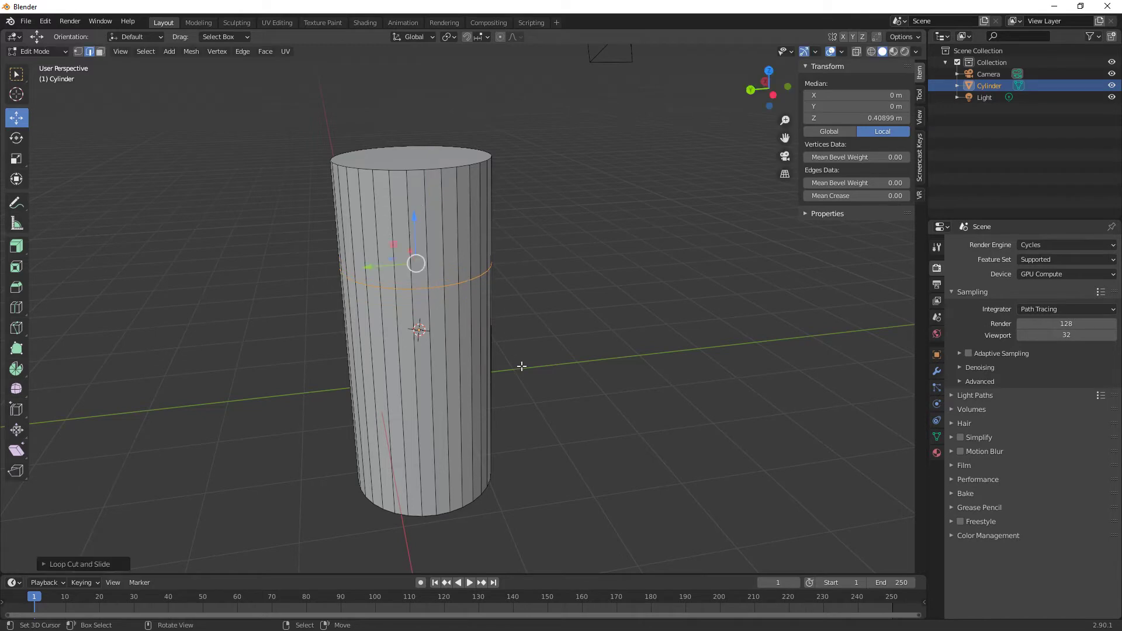
# Select the cylinder's top rim vertices and scale them to 0 to form a cone tip
pyautogui.moveTo(522, 368); pyautogui.dragTo(503, 321, button='middle')
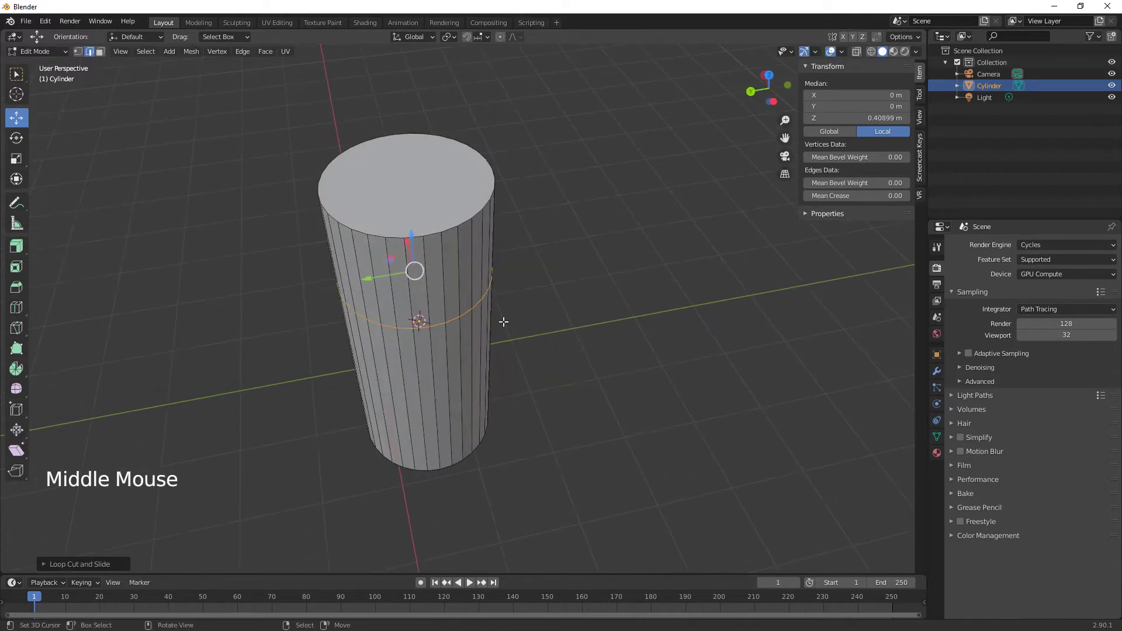
pyautogui.keyDown('alt'); pyautogui.rightClick(458, 225); pyautogui.keyUp('alt')
pyautogui.press('1')
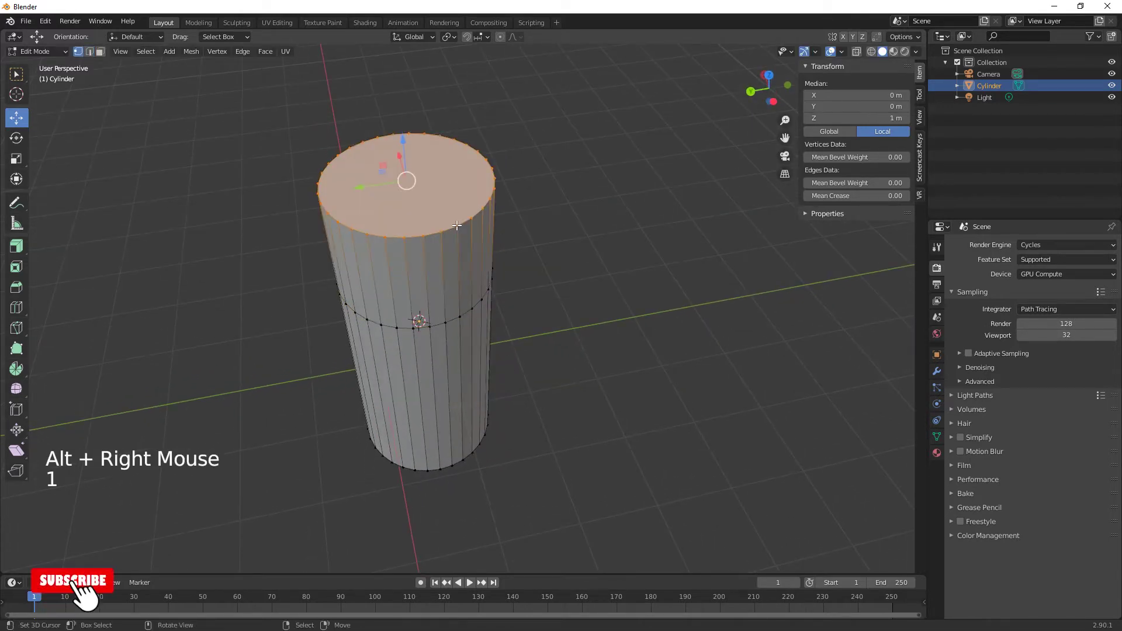
pyautogui.keyDown('alt'); pyautogui.rightClick(457, 226); pyautogui.keyUp('alt')
pyautogui.write('s')
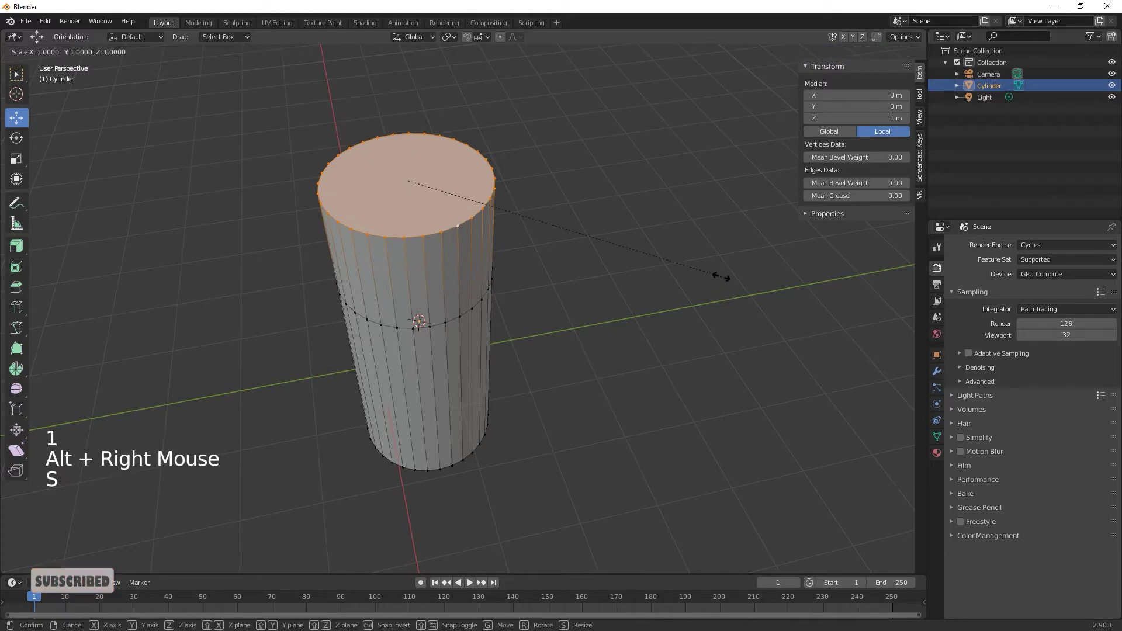
pyautogui.write('0')
pyautogui.press('Return')
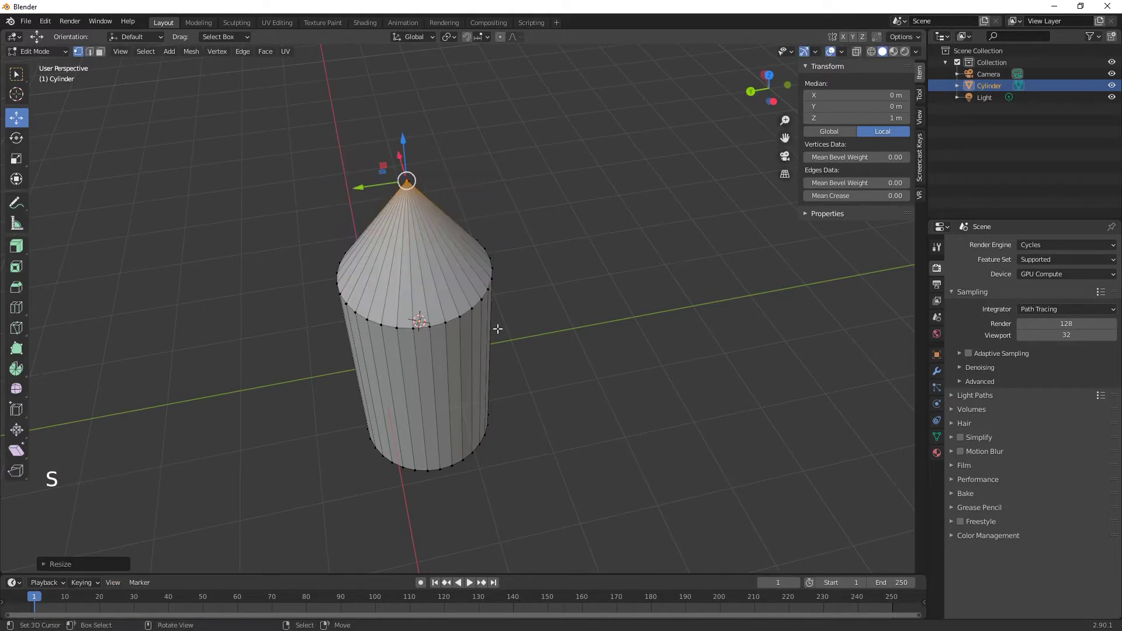
# Add an edge loop around the body just below the cone's base, at about local Z 0.38 m
pyautogui.hotkey('ctrl', 'z')
pyautogui.hotkey('ctrl', 'r')
pyautogui.click(418, 358)
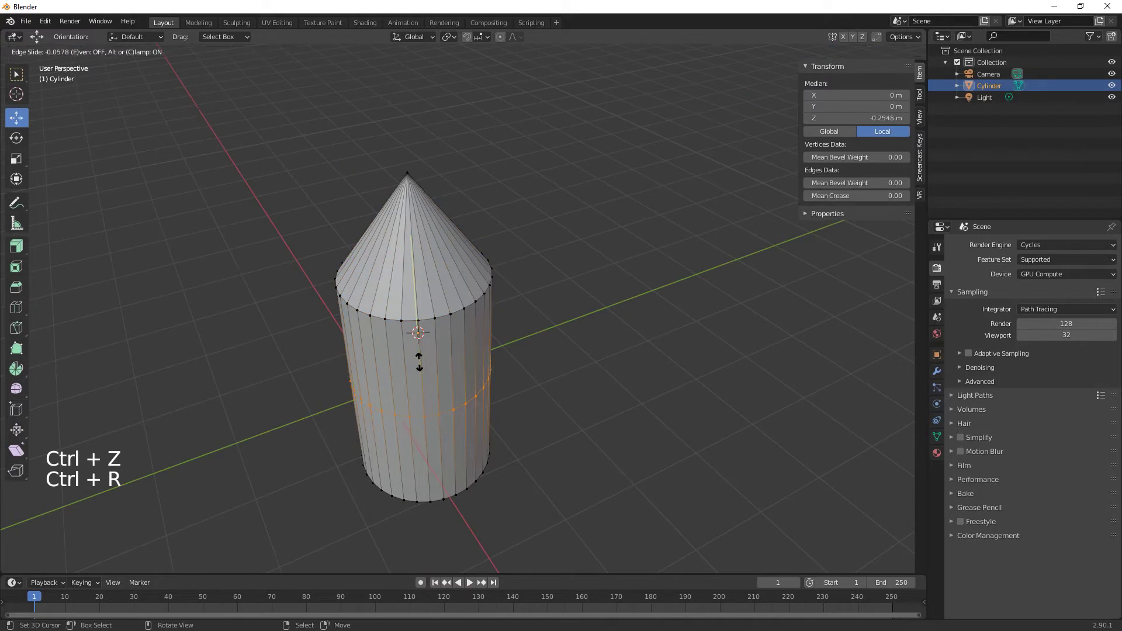
pyautogui.click(405, 281)
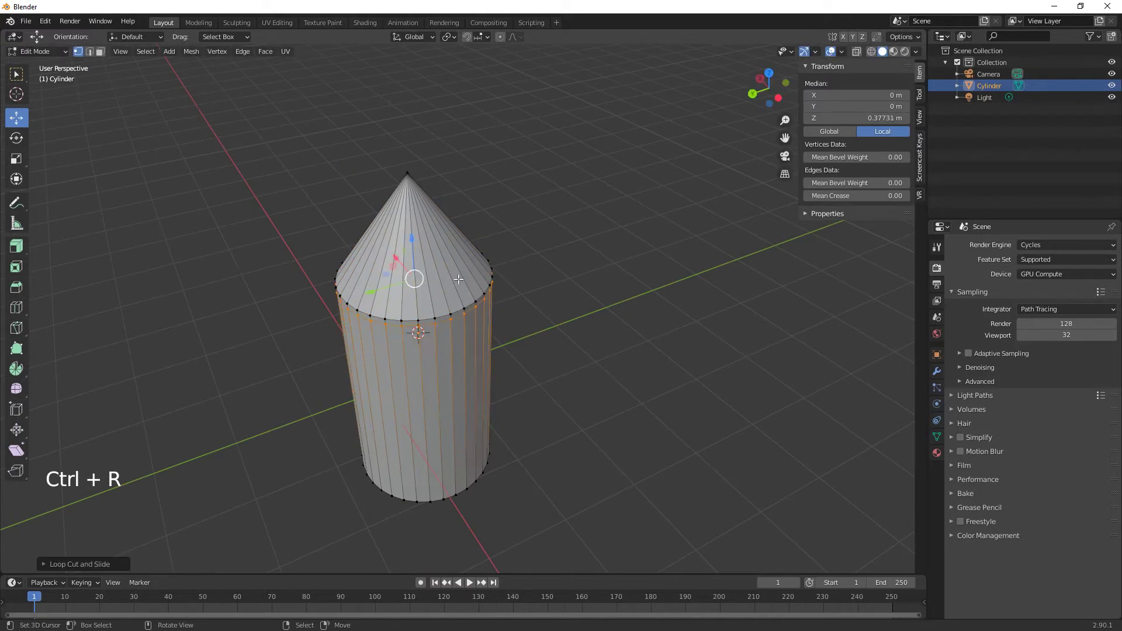
# Scale the ring at the cone's base outward so the roof overhangs the cylinder body
pyautogui.keyDown('alt'); pyautogui.rightClick(459, 308); pyautogui.keyUp('alt')
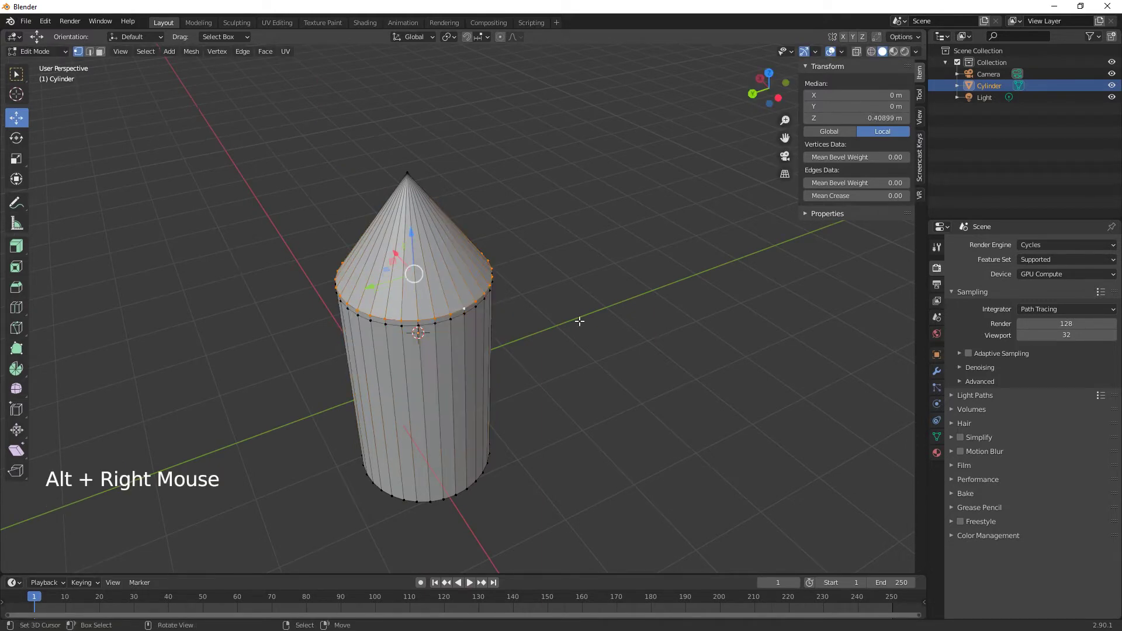
pyautogui.press('s')
pyautogui.click(672, 405)
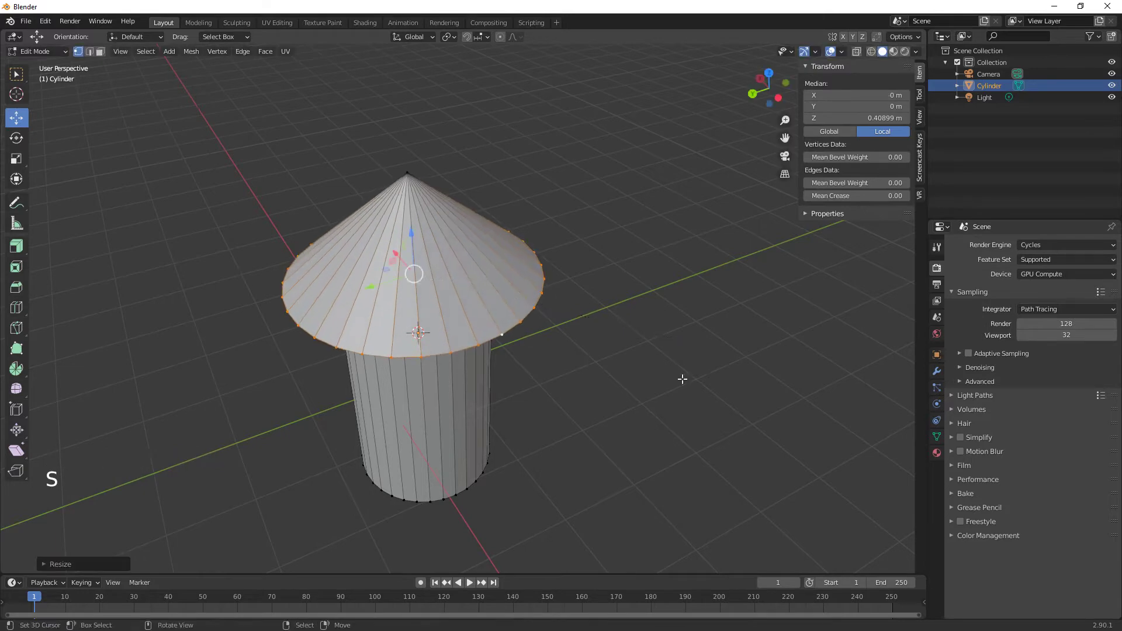
pyautogui.moveTo(672, 406); pyautogui.dragTo(608, 368, button='middle')
pyautogui.hotkey('ctrl', 'z')
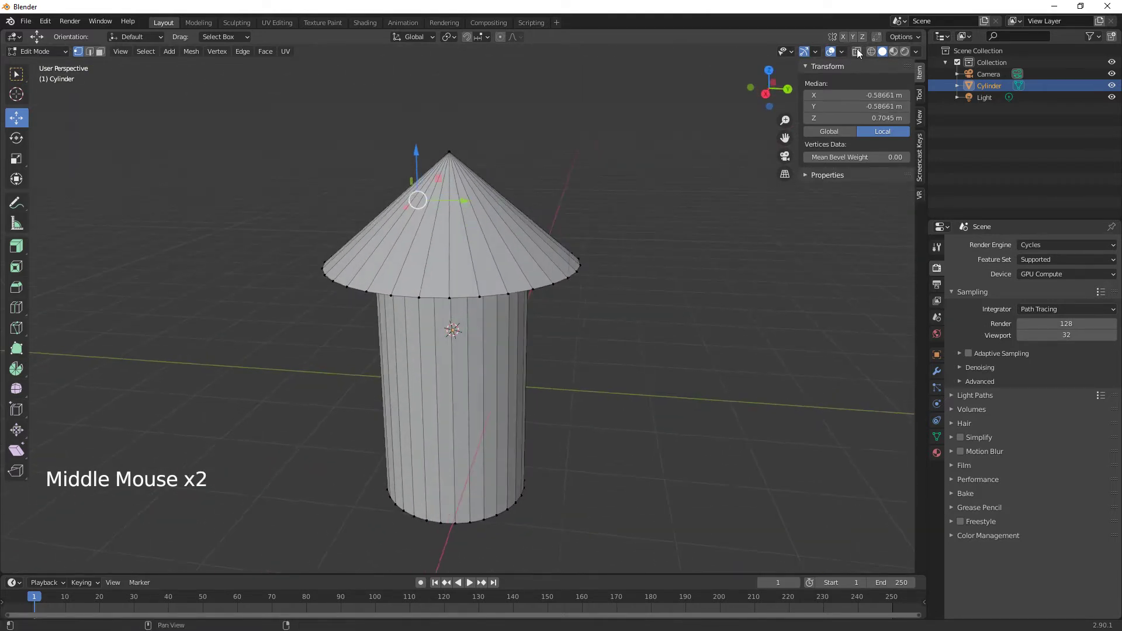
# Turn on X-ray display and select all the vertices at the roof's tip
pyautogui.click(857, 51)
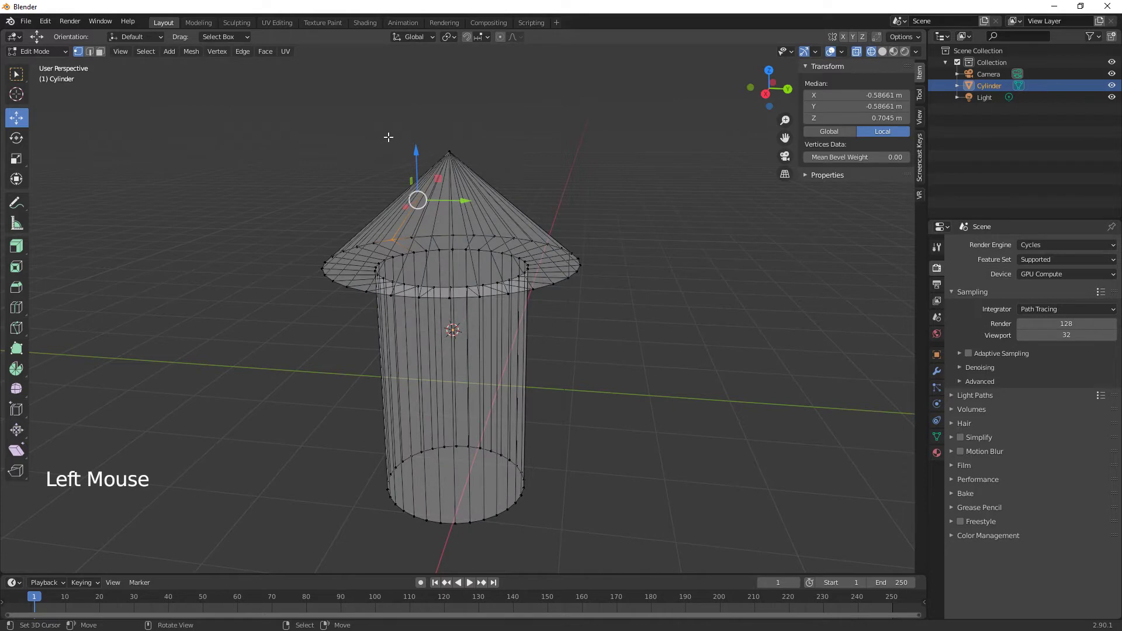
pyautogui.press('b')
pyautogui.moveTo(391, 135); pyautogui.dragTo(540, 181)
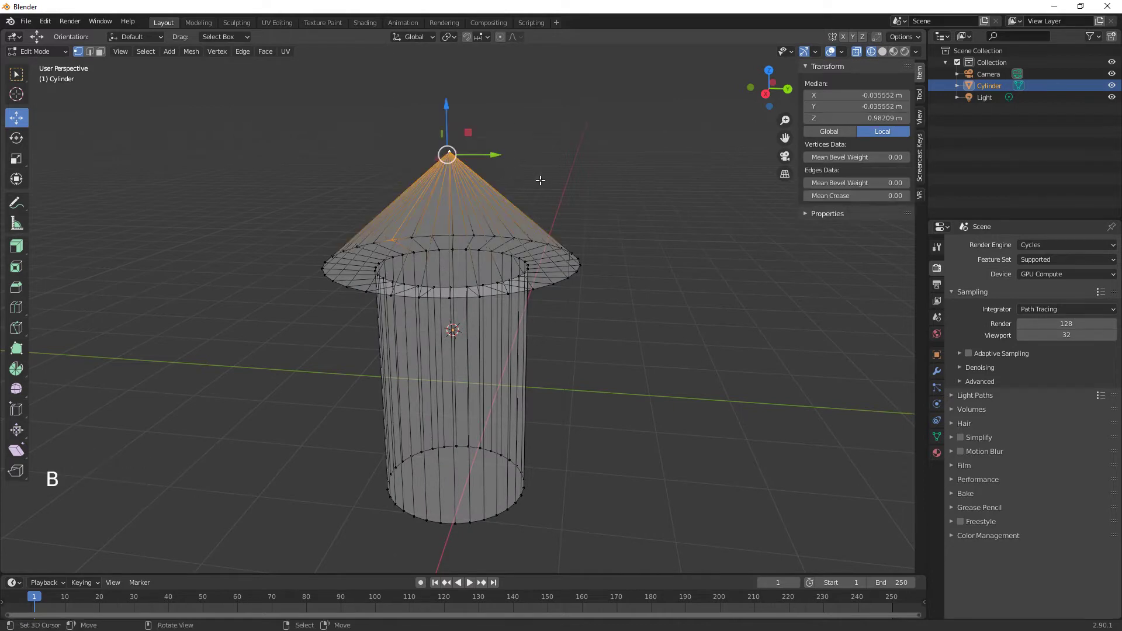
# Try to raise the selected roof vertices along Z to about local Z 1.30 m
pyautogui.moveTo(445, 105); pyautogui.dragTo(447, 37)
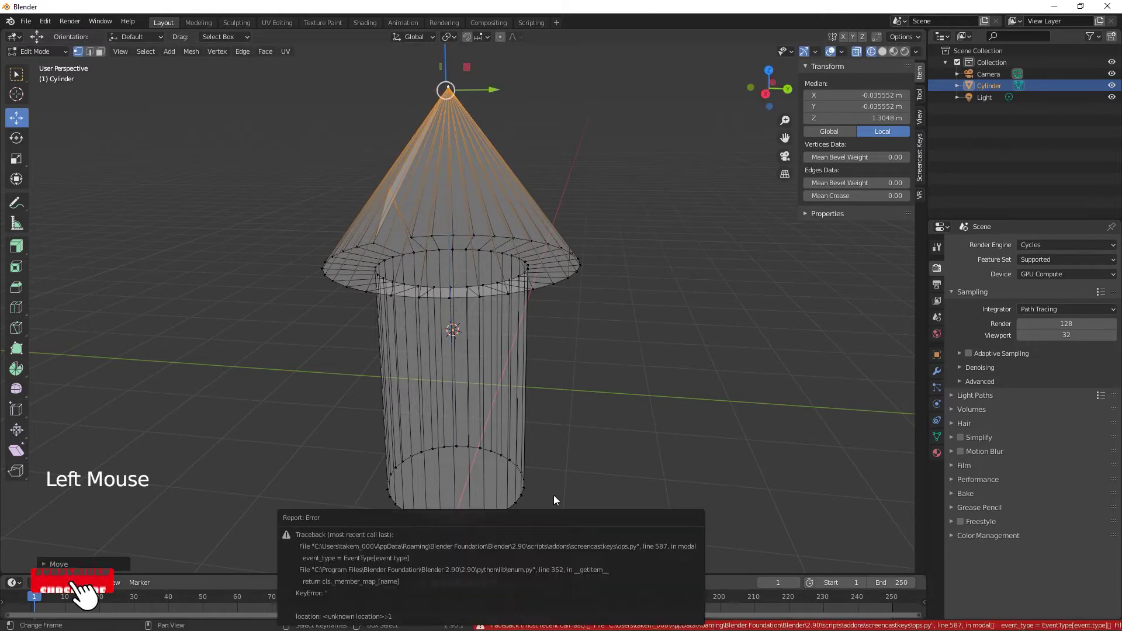
pyautogui.moveTo(496, 478); pyautogui.dragTo(664, 468, button='middle')
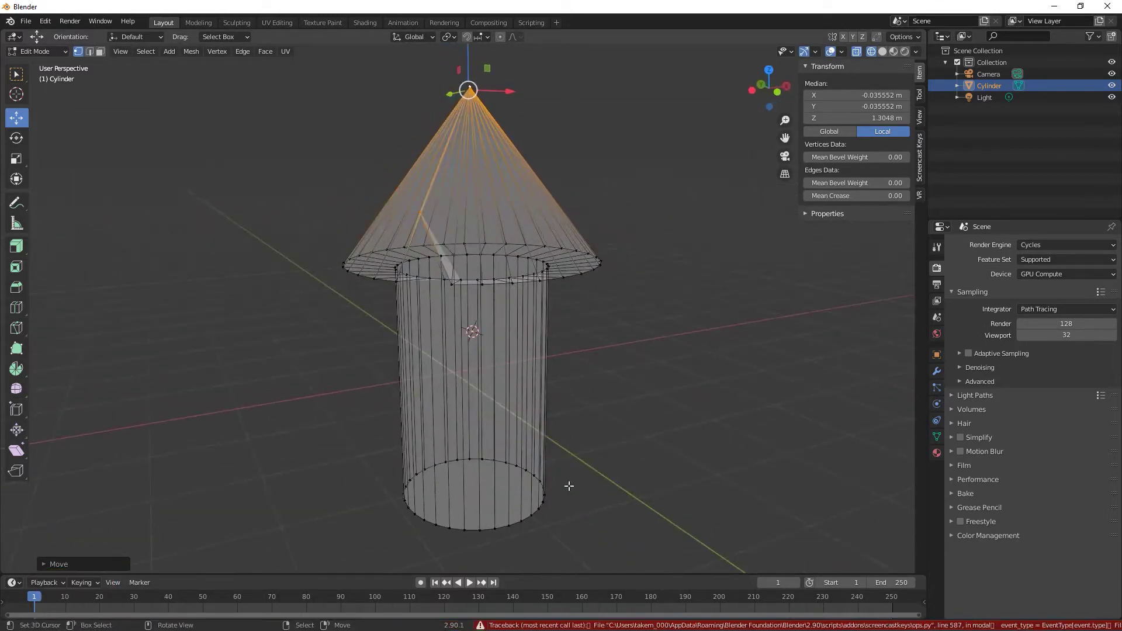
pyautogui.moveTo(571, 484); pyautogui.dragTo(531, 511, button='middle')
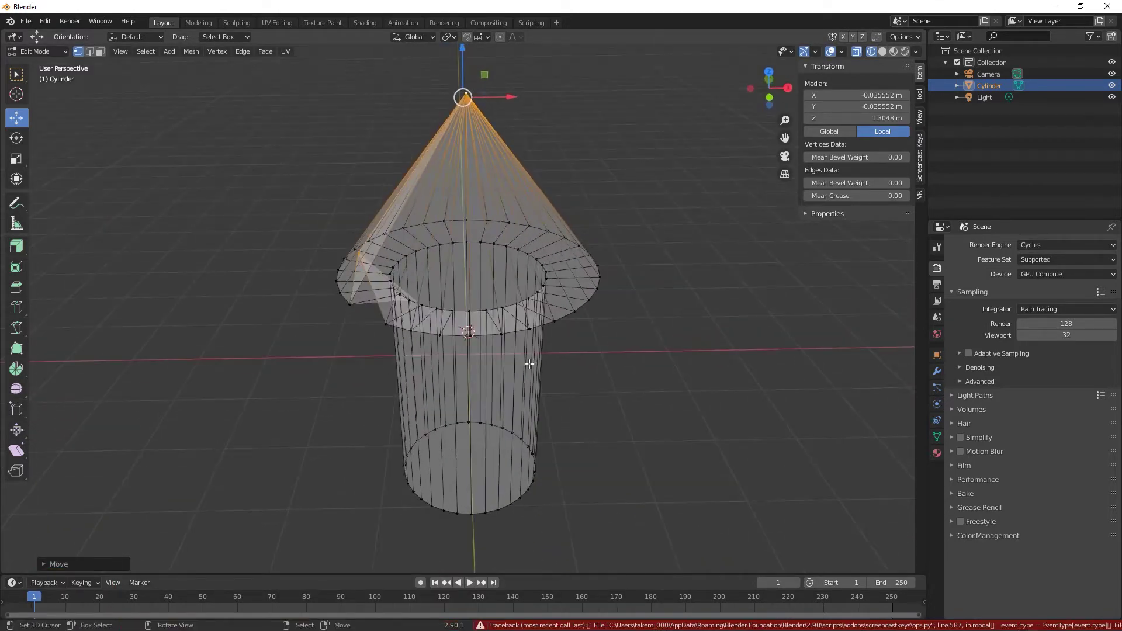
pyautogui.hotkey('ctrl', 'z')
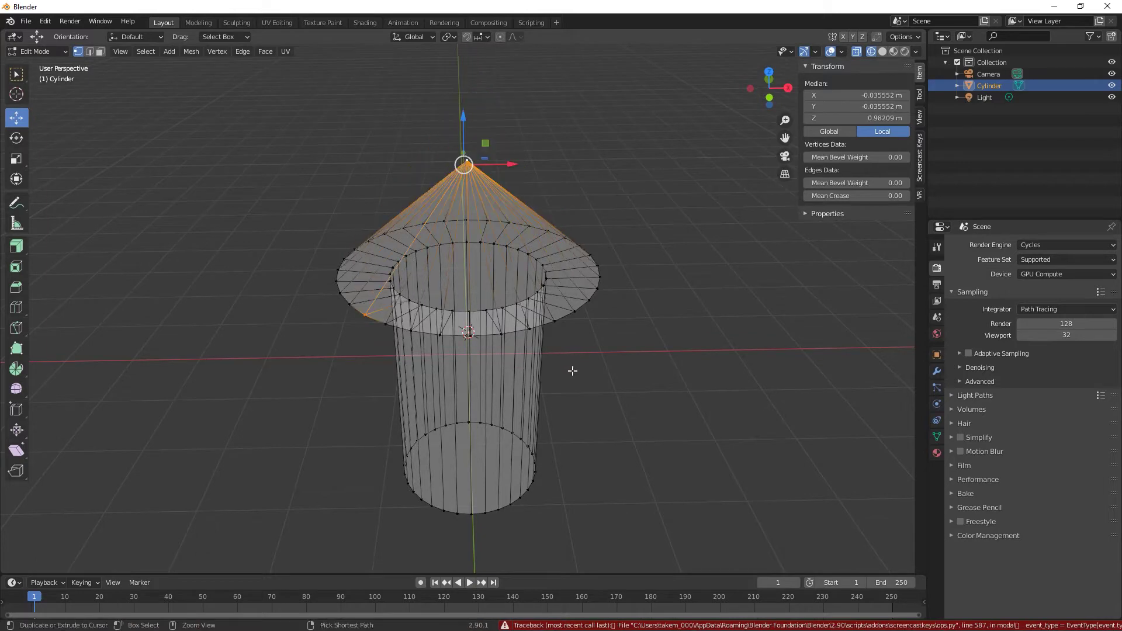
# Deselect the stray roof rim vertex and raise the tip to about local Z 1.27 m, returning to solid shading
pyautogui.keyDown('shift'); pyautogui.click(366, 318); pyautogui.keyUp('shift')
pyautogui.moveTo(370, 320); pyautogui.dragTo(496, 126, button='middle')
pyautogui.moveTo(460, 129); pyautogui.dragTo(458, 76)
pyautogui.click(882, 50)
# Add seven evenly spaced horizontal edge loops to the tower body below the roof
pyautogui.moveTo(751, 276)
pyautogui.mouseDown(button='middle')
pyautogui.moveTo(672, 230)
pyautogui.moveTo(707, 220)
pyautogui.mouseUp(button='middle')
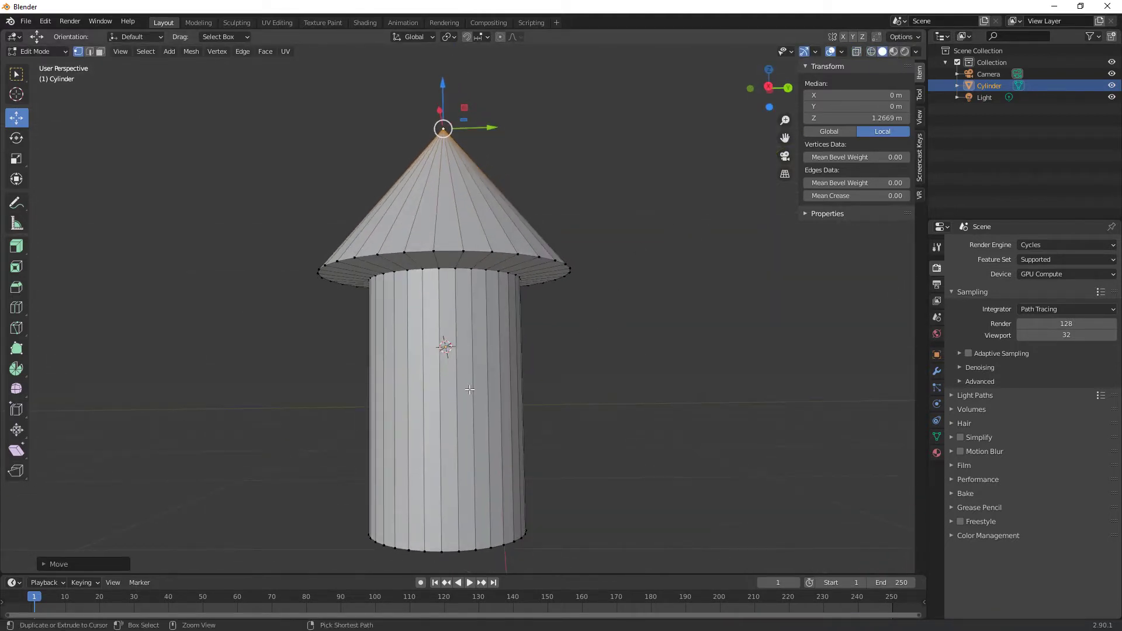
pyautogui.hotkey('ctrl', 'r')
pyautogui.scroll(7, 470, 389)
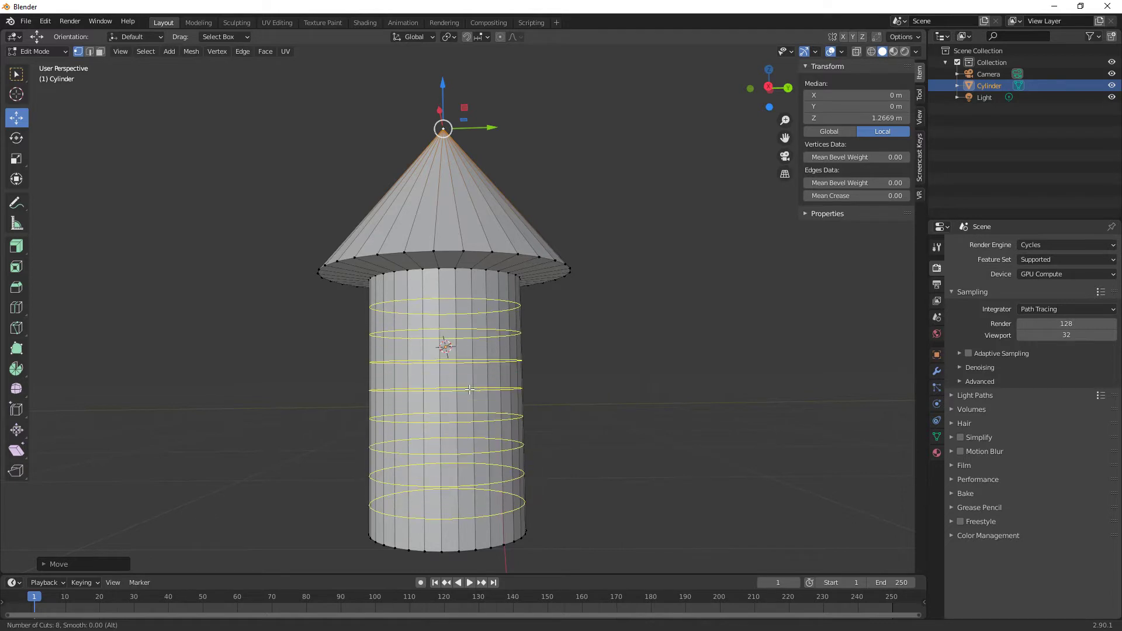
pyautogui.scroll(-1, 470, 389)
pyautogui.click(470, 389)
pyautogui.rightClick(514, 396)
# Scale the body's middle edge loop to about 0.85 using smooth proportional editing with a size of 2.14
pyautogui.keyDown('alt'); pyautogui.click(510, 403); pyautogui.keyUp('alt')
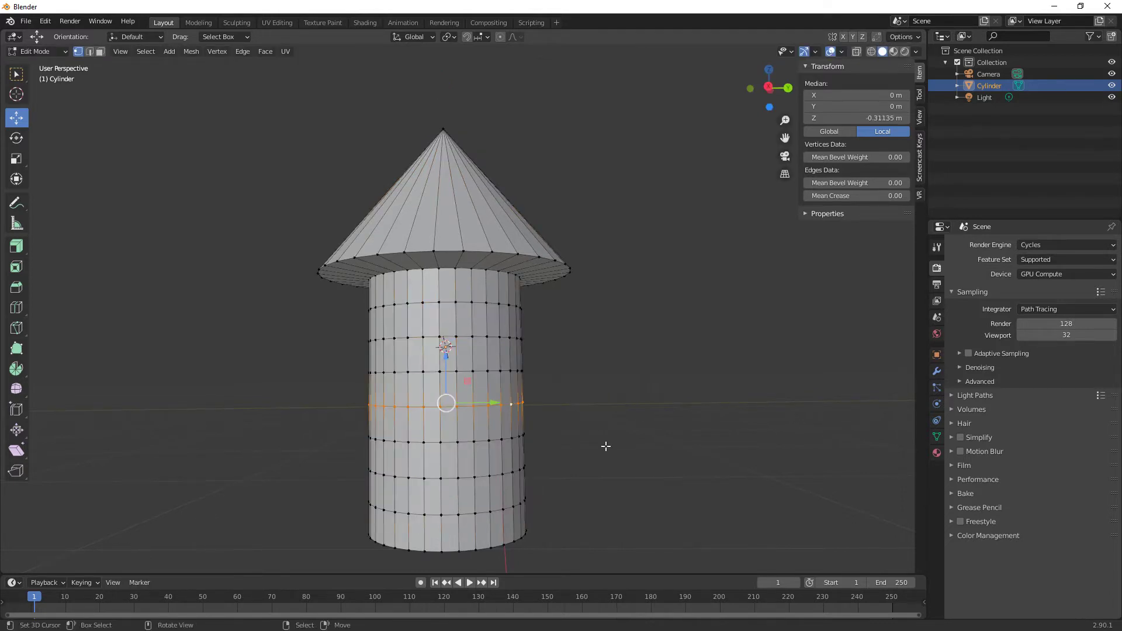
pyautogui.moveTo(604, 447); pyautogui.dragTo(581, 456, button='middle')
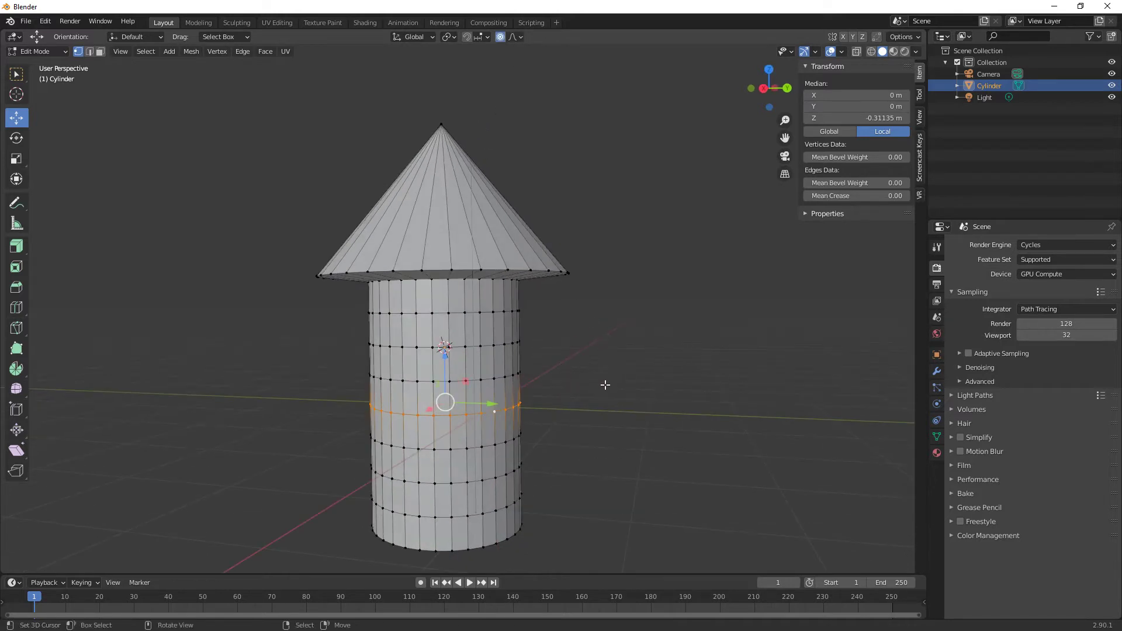
pyautogui.press('s')
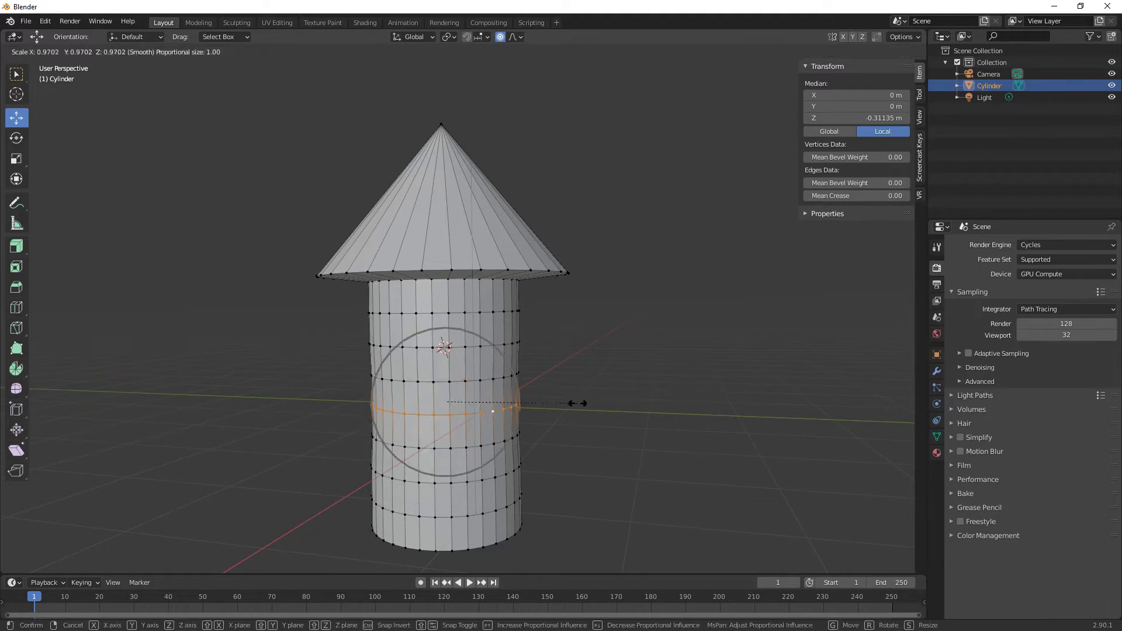
pyautogui.scroll(3, 570, 401)
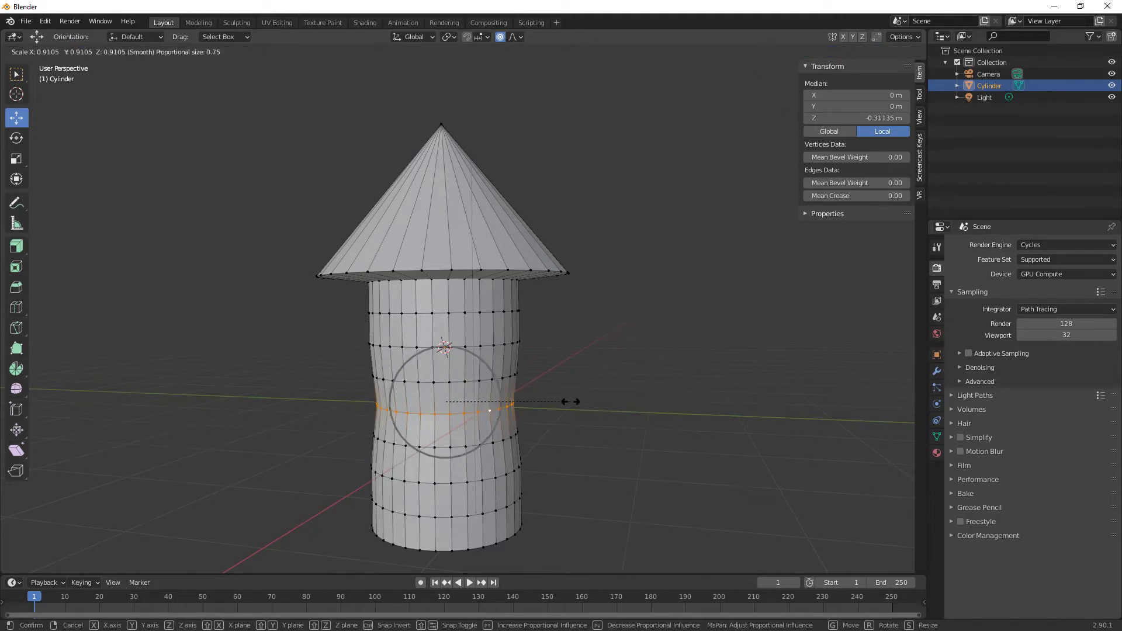
pyautogui.scroll(-11, 570, 402)
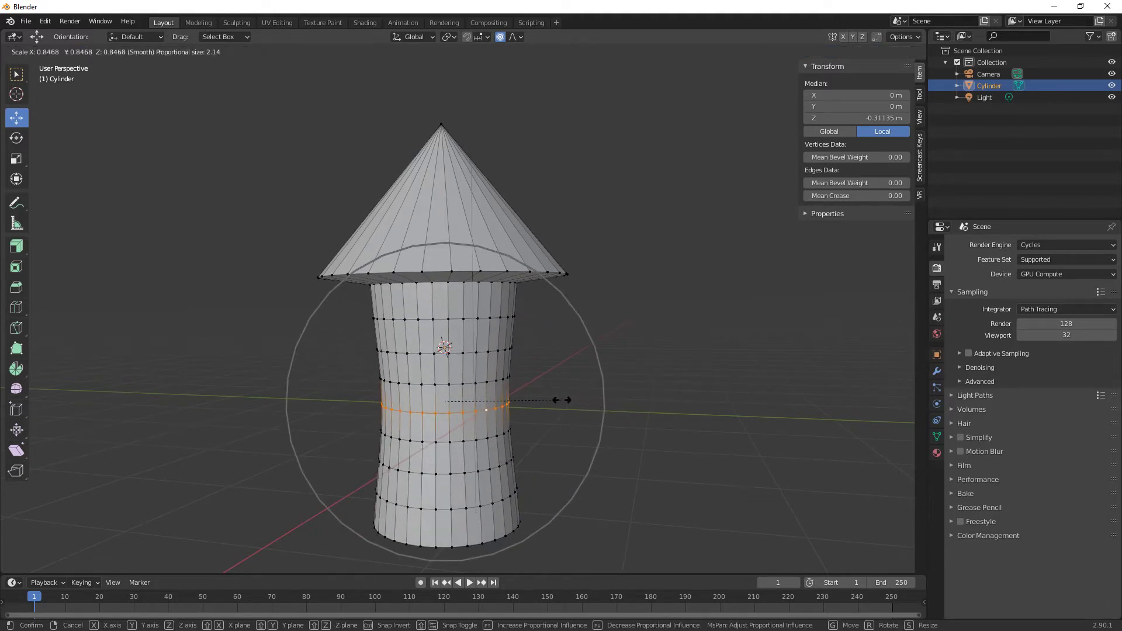
pyautogui.scroll(1, 558, 400)
pyautogui.scroll(-1, 555, 399)
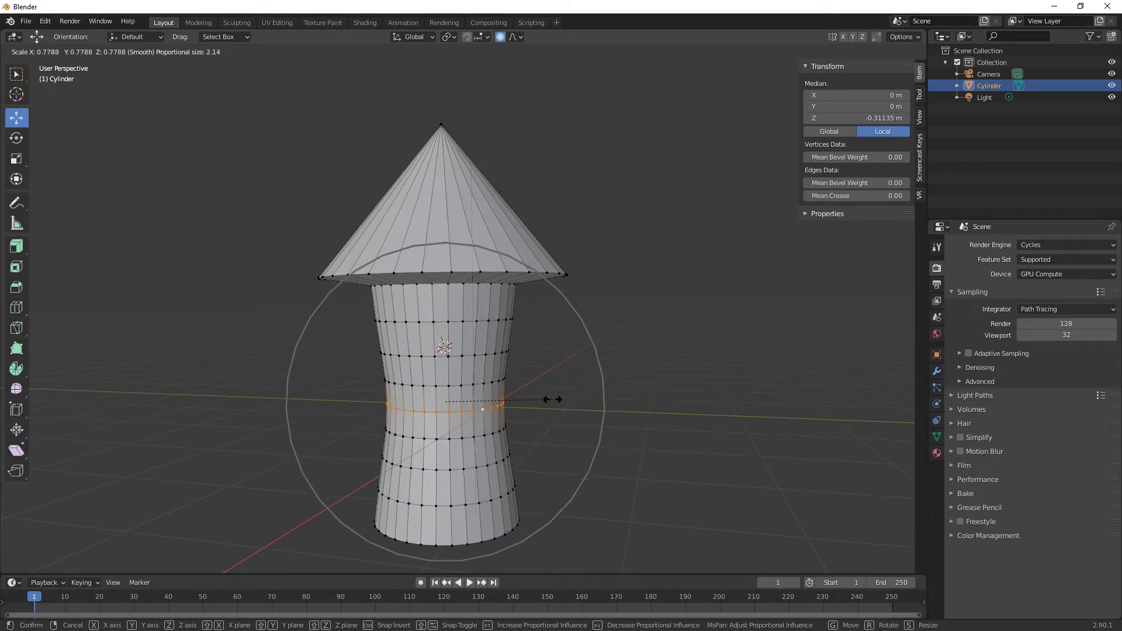
pyautogui.click(558, 400)
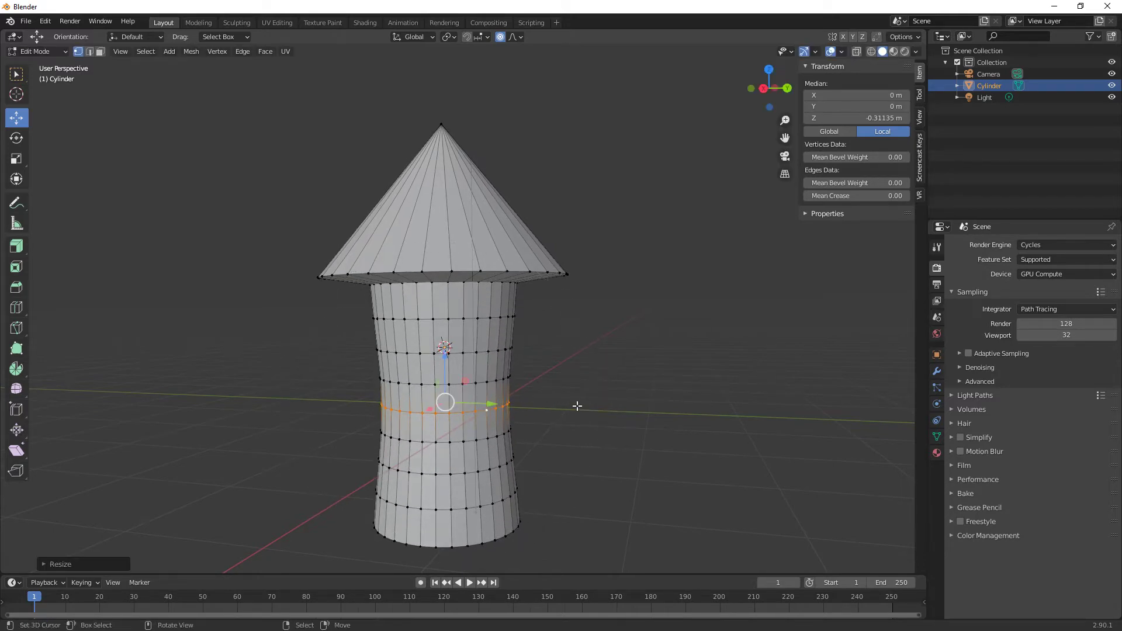
# Bevel the tower's bottom rim about 0.102 m wide with 4 segments
pyautogui.moveTo(578, 407); pyautogui.dragTo(654, 415, button='middle')
pyautogui.keyDown('alt'); pyautogui.click(537, 441); pyautogui.keyUp('alt')
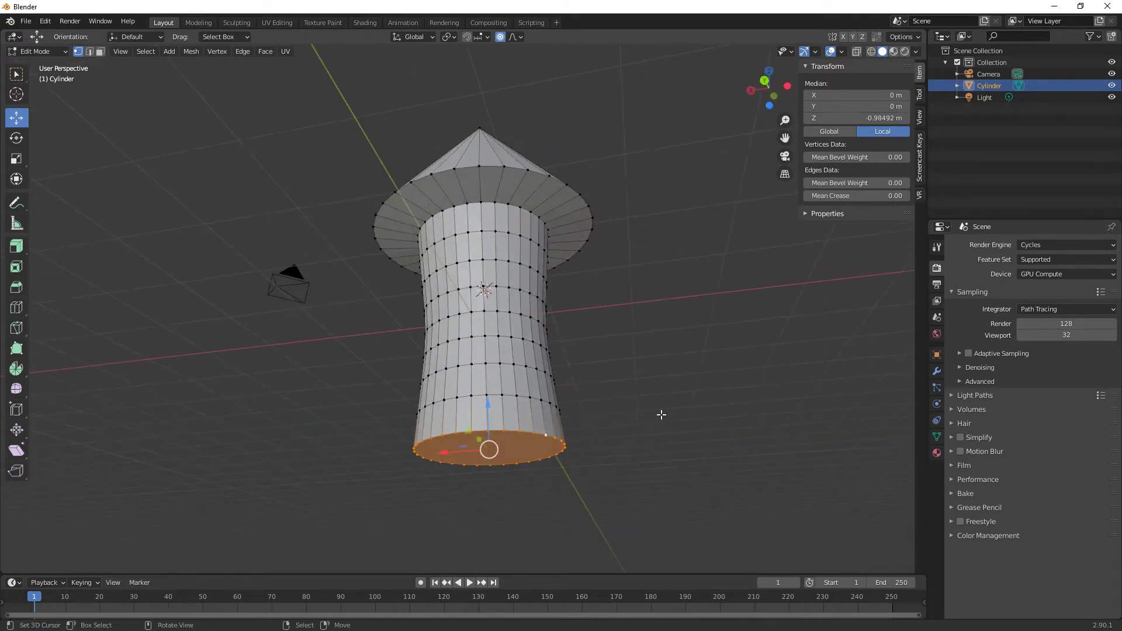
pyautogui.hotkey('ctrl', 'b')
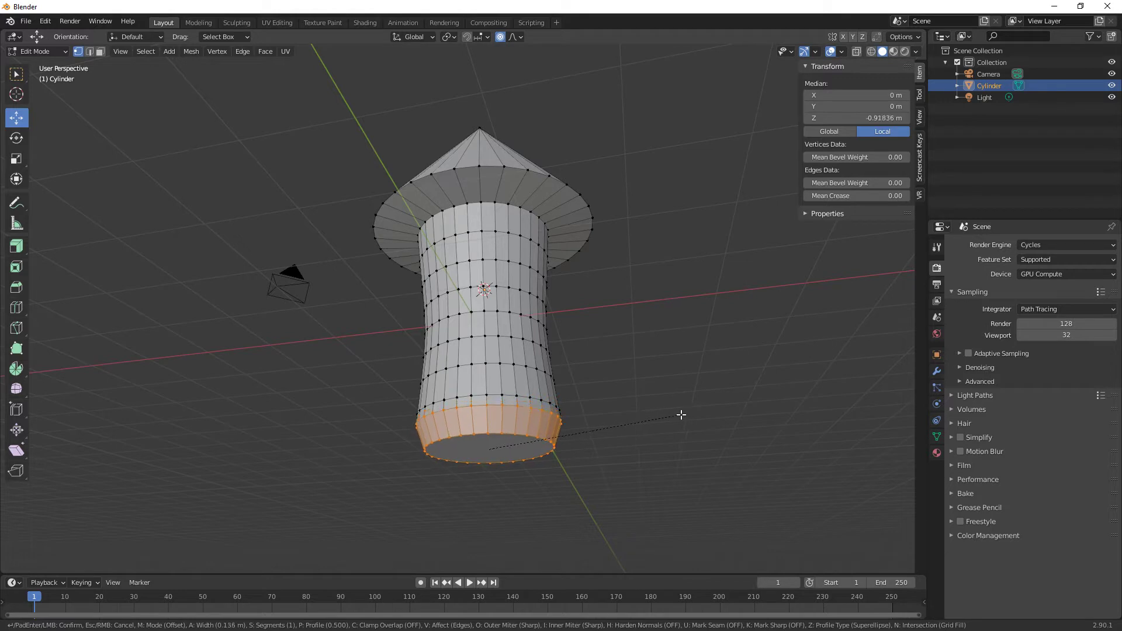
pyautogui.click(676, 414)
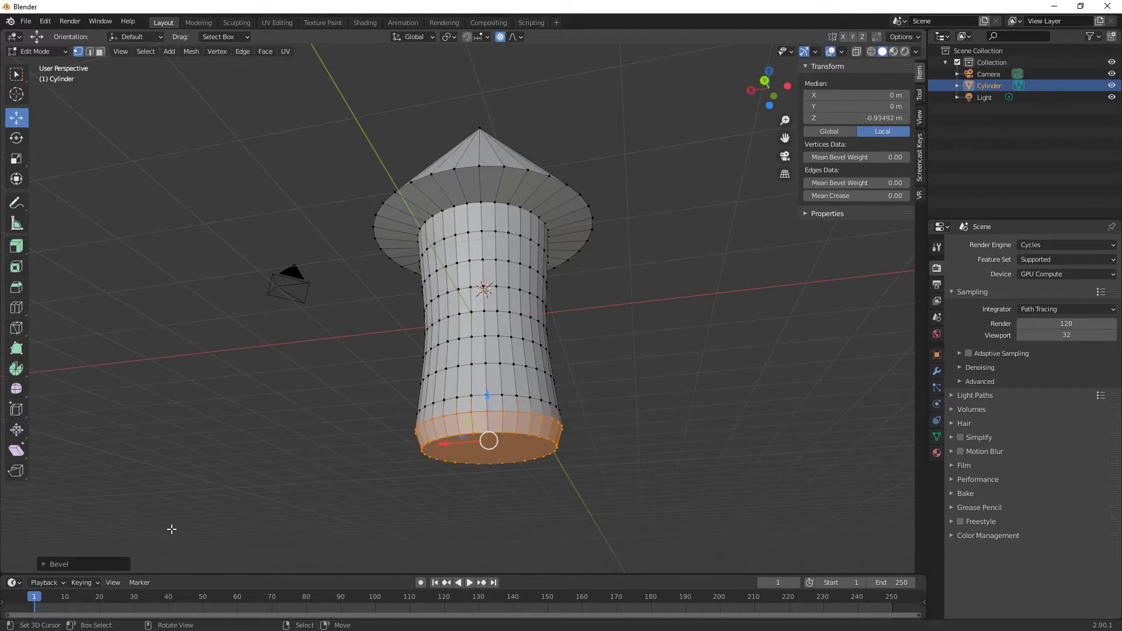
pyautogui.click(75, 564)
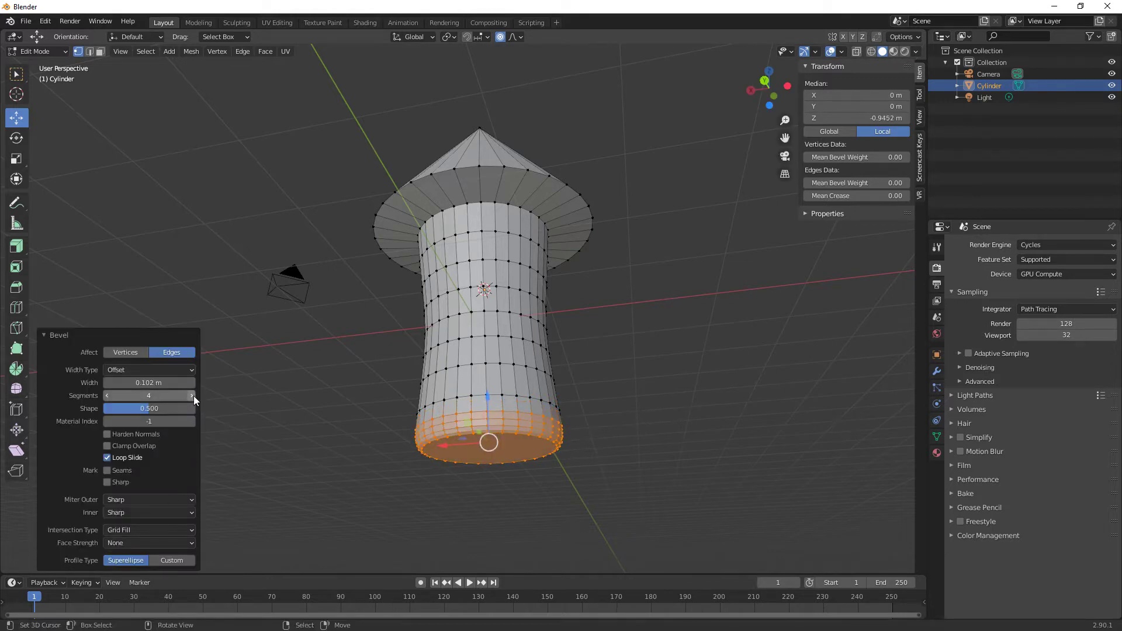
pyautogui.hotkey('alt', 'a')
# Shade the tower smooth in Object Mode and enable Auto Smooth for its normals
pyautogui.moveTo(659, 471); pyautogui.dragTo(570, 439, button='middle')
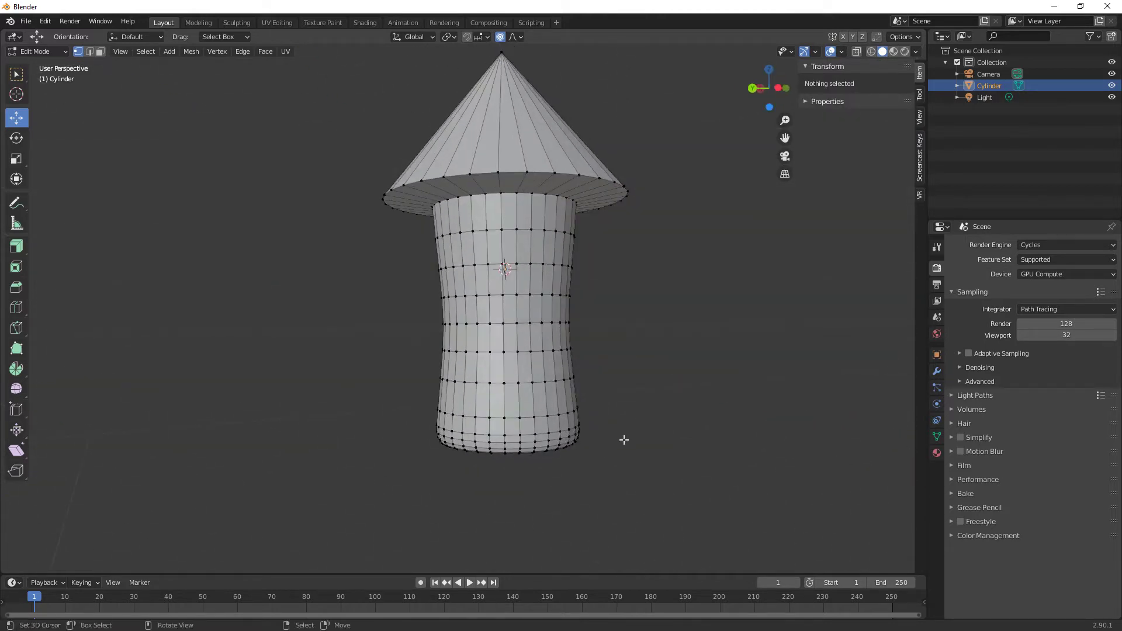
pyautogui.press('Tab')
pyautogui.moveTo(615, 433)
pyautogui.mouseDown(button='middle')
pyautogui.moveTo(602, 423)
pyautogui.moveTo(662, 413)
pyautogui.mouseUp(button='middle')
pyautogui.rightClick(602, 423)
pyautogui.click(584, 421)
pyautogui.click(937, 436)
pyautogui.click(951, 445)
pyautogui.click(1015, 462)
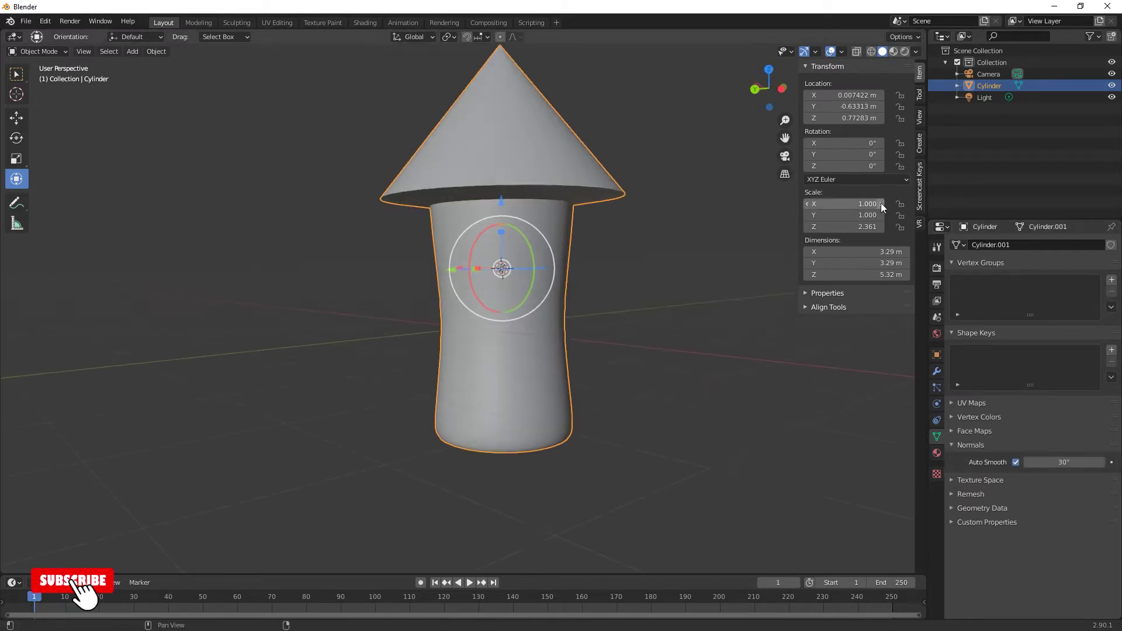
# Enable the Cavity option in the solid viewport shading and change its cavity type from Screen
pyautogui.click(915, 52)
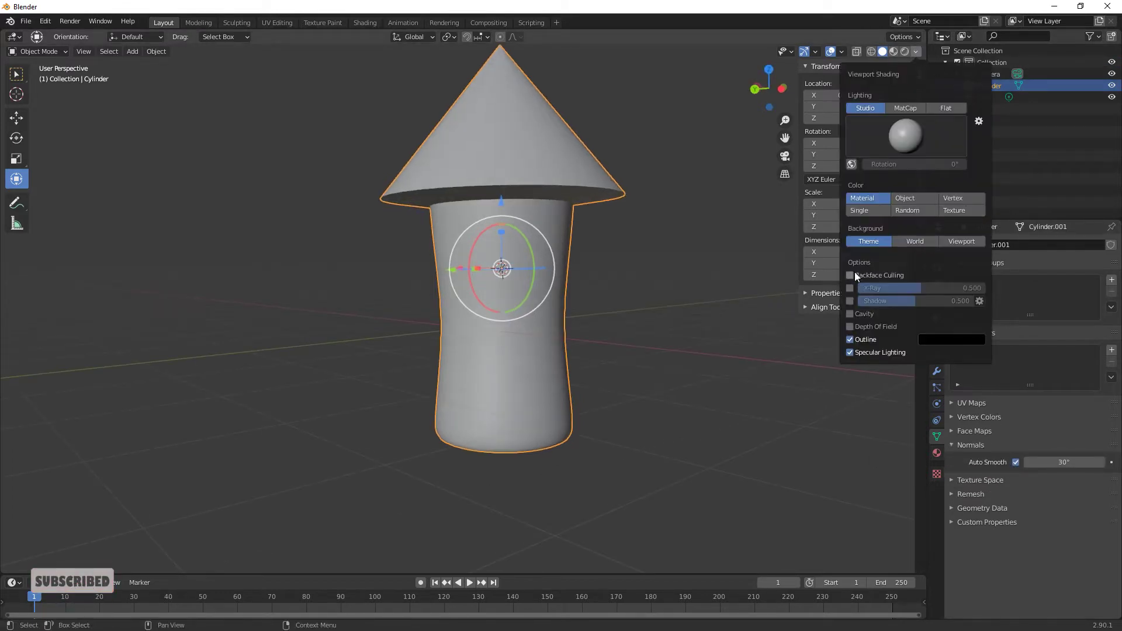
pyautogui.click(851, 314)
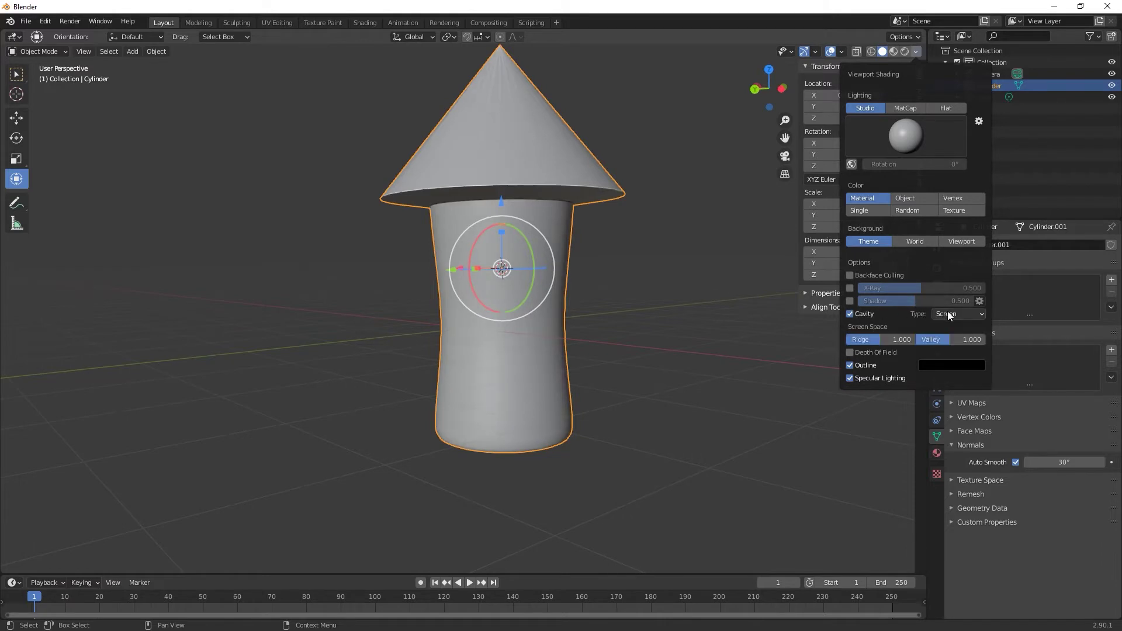
pyautogui.click(948, 313)
pyautogui.click(924, 352)
# Add a cube in Object Mode and scale it down to about 0.128 on all axes
pyautogui.moveTo(742, 362); pyautogui.dragTo(713, 401, button='middle')
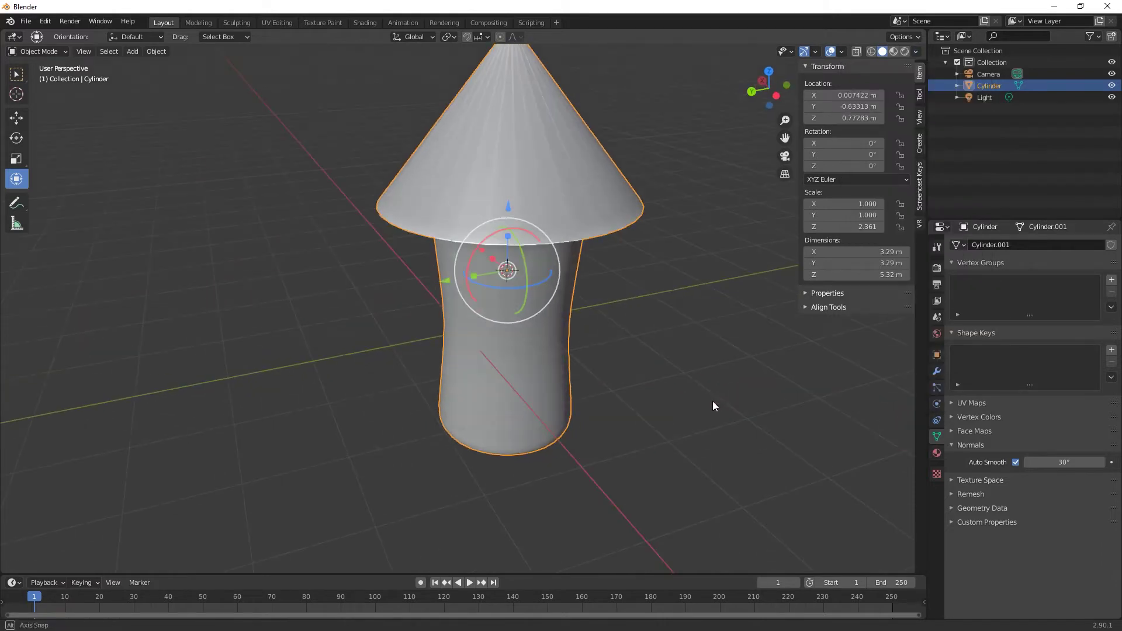
pyautogui.moveTo(625, 397); pyautogui.dragTo(563, 426, button='middle')
pyautogui.hotkey('shift', 'a')
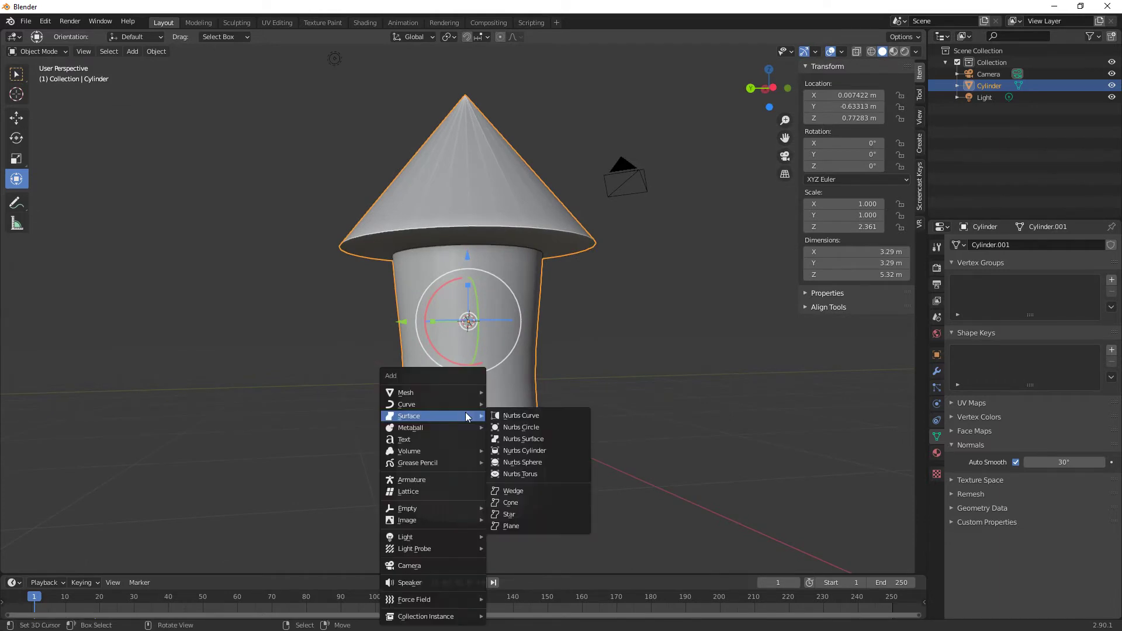
pyautogui.moveTo(461, 392)
pyautogui.click(545, 116)
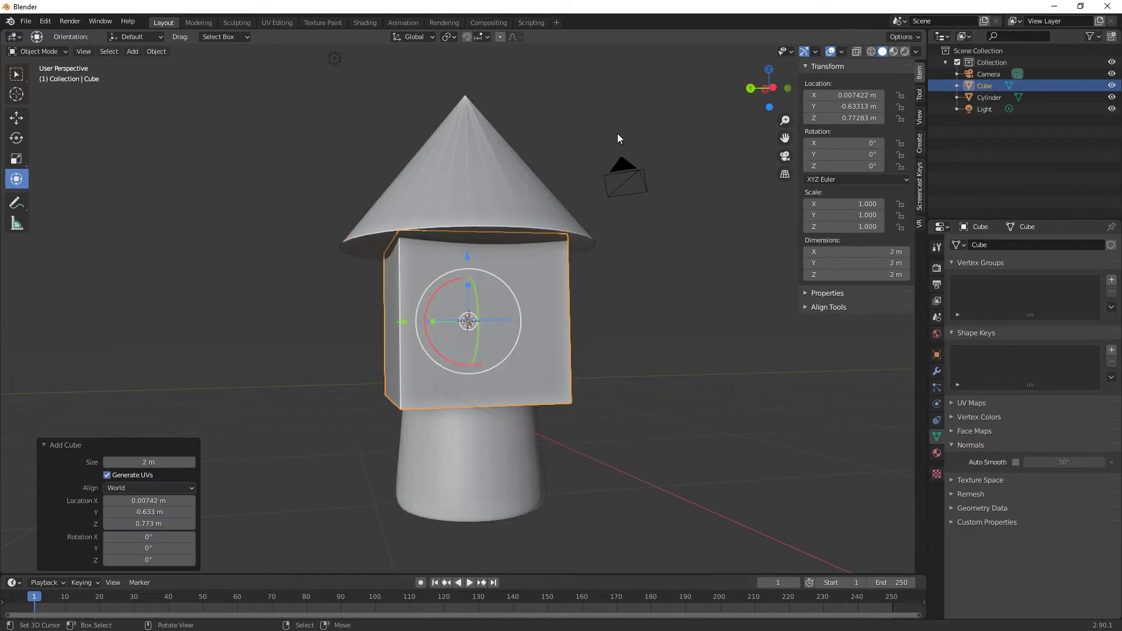
pyautogui.press('s')
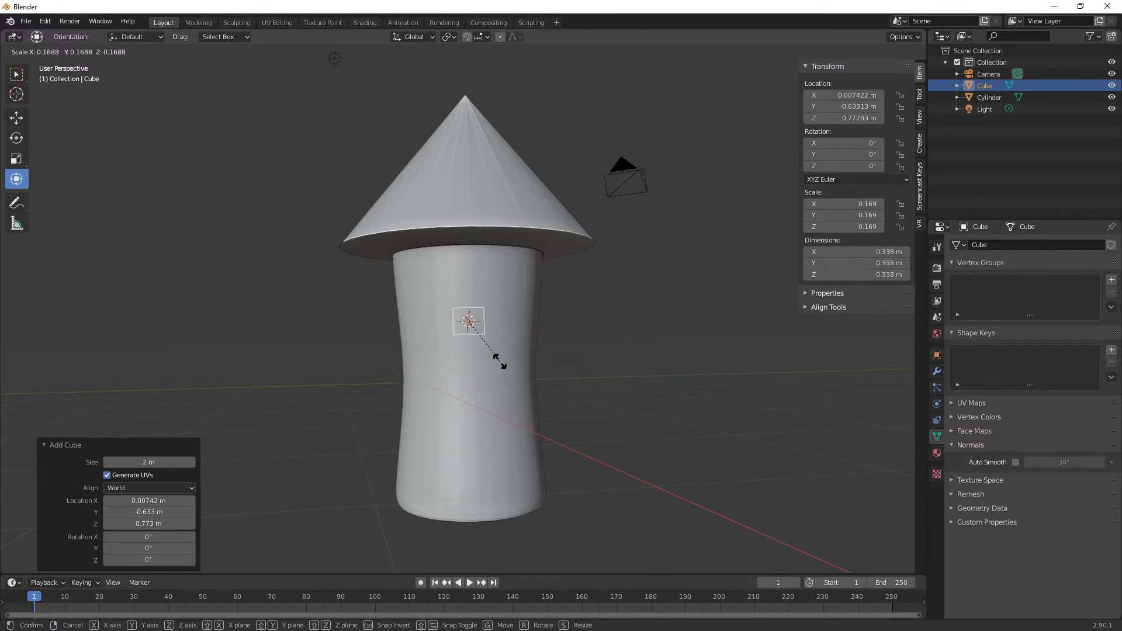
pyautogui.click(494, 354)
# Move the small cube about 1.05 m along Y to the body's side and lower it about 0.92 m along Z
pyautogui.press('g')
pyautogui.press('y')
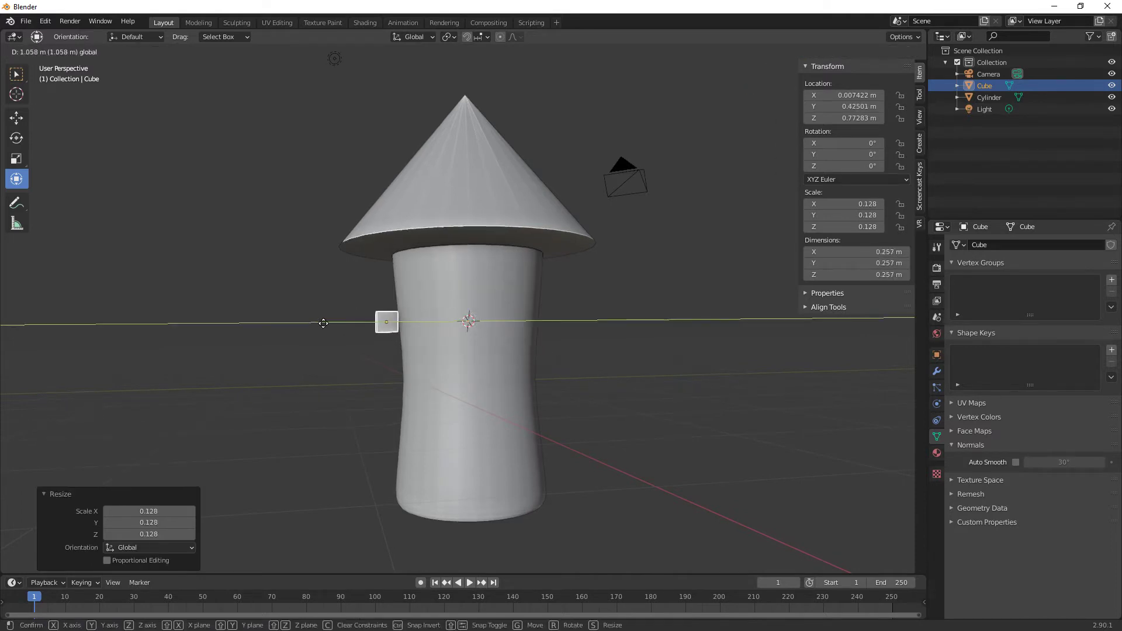
pyautogui.click(413, 394)
pyautogui.moveTo(413, 394); pyautogui.dragTo(441, 426, button='middle')
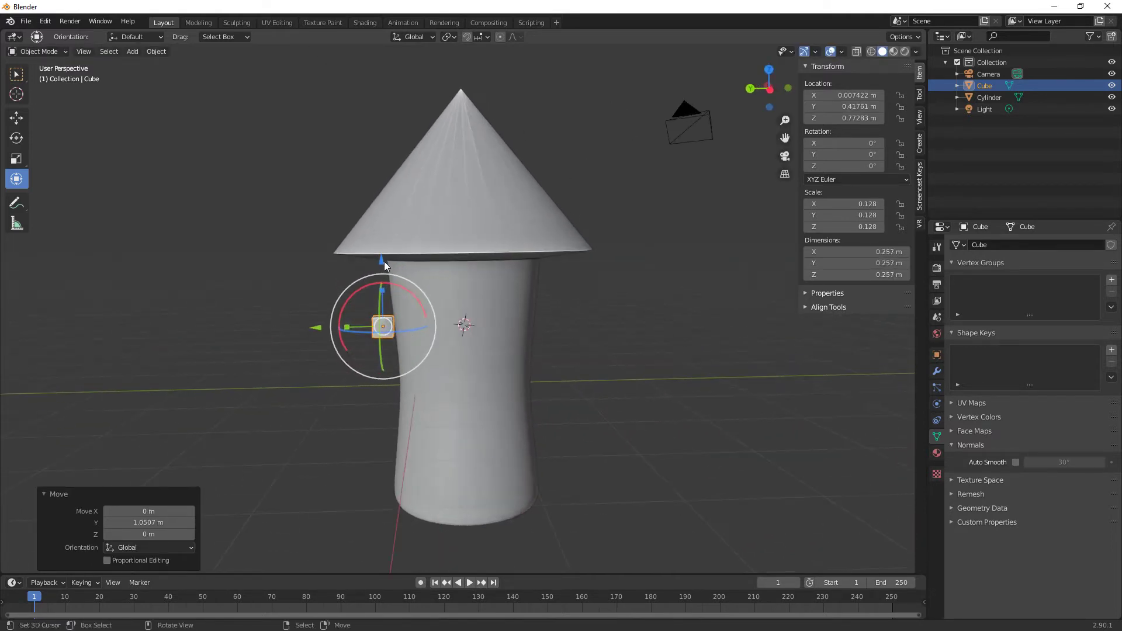
pyautogui.press('g')
pyautogui.press('z')
pyautogui.click(449, 405)
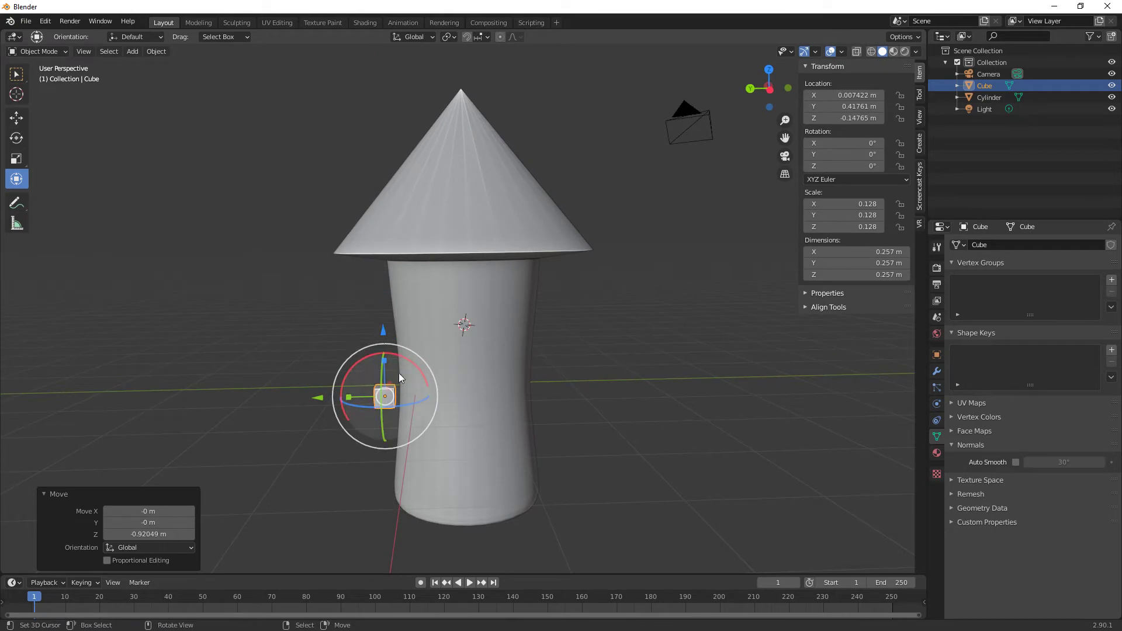
# Stretch the small cube along Z by a factor of about 30.1 into a long stick
pyautogui.moveTo(389, 364); pyautogui.dragTo(416, 167)
pyautogui.hotkey('ctrl', 'z')
pyautogui.press('s')
pyautogui.press('z')
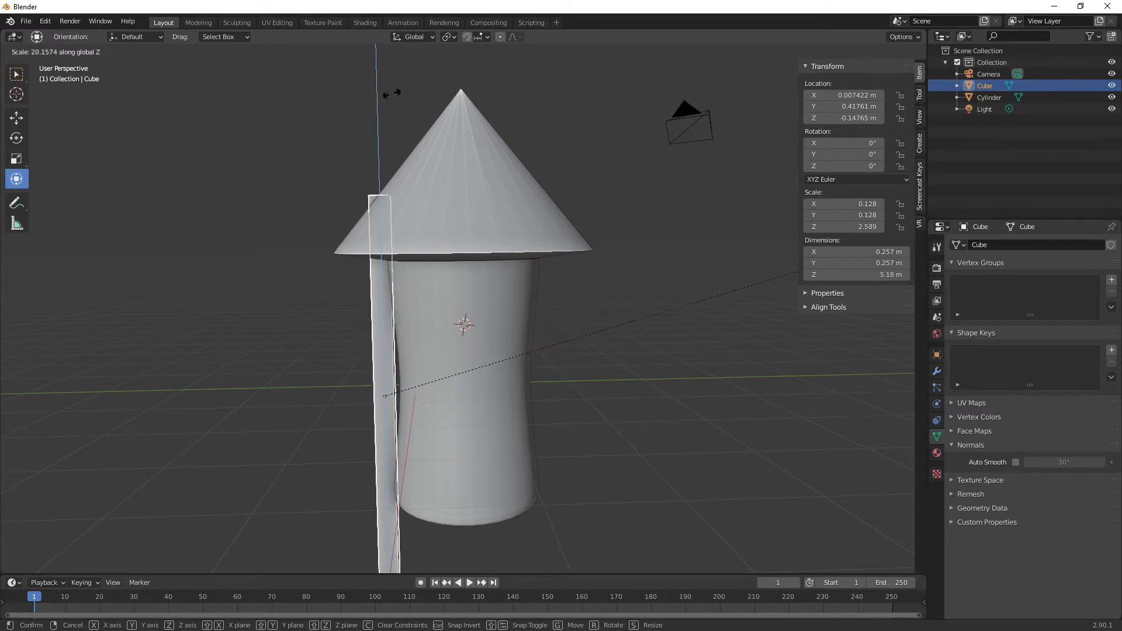
pyautogui.click(676, 276)
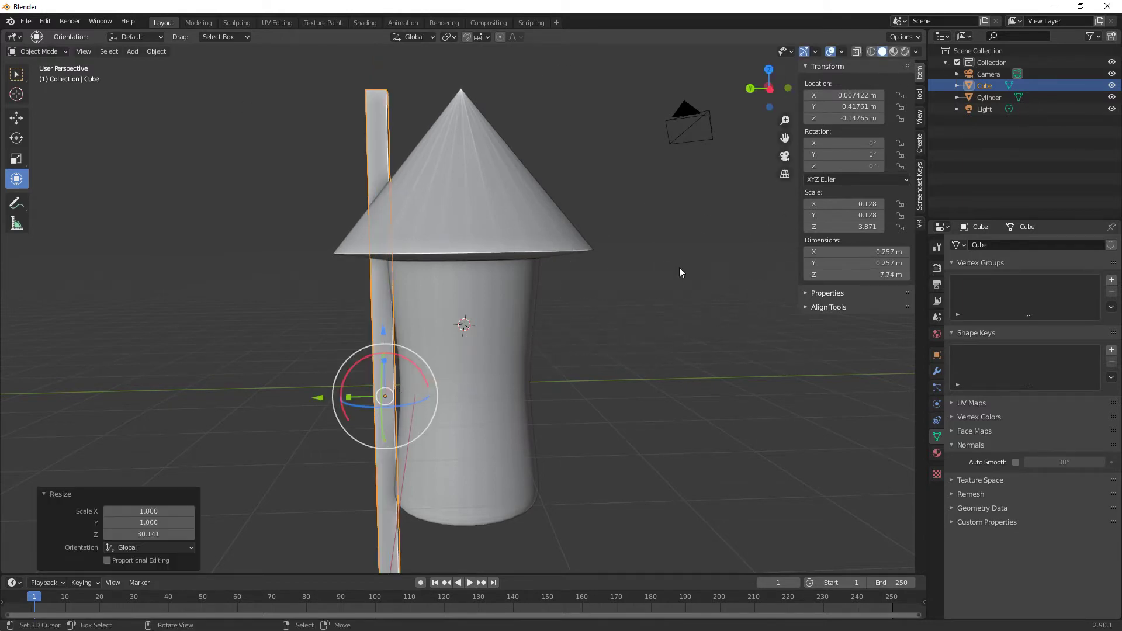
# Lower the stick along Z by about 2.06 m so it extends well below the body
pyautogui.scroll(-1, 676, 292)
pyautogui.scroll(-2, 675, 316)
pyautogui.moveTo(681, 315); pyautogui.dragTo(605, 278, button='middle')
pyautogui.moveTo(461, 289); pyautogui.dragTo(453, 353)
pyautogui.moveTo(453, 353)
pyautogui.mouseDown(button='middle')
pyautogui.moveTo(571, 418)
pyautogui.moveTo(488, 413)
pyautogui.moveTo(533, 393)
pyautogui.moveTo(496, 363)
pyautogui.moveTo(437, 343)
pyautogui.mouseUp(button='middle')
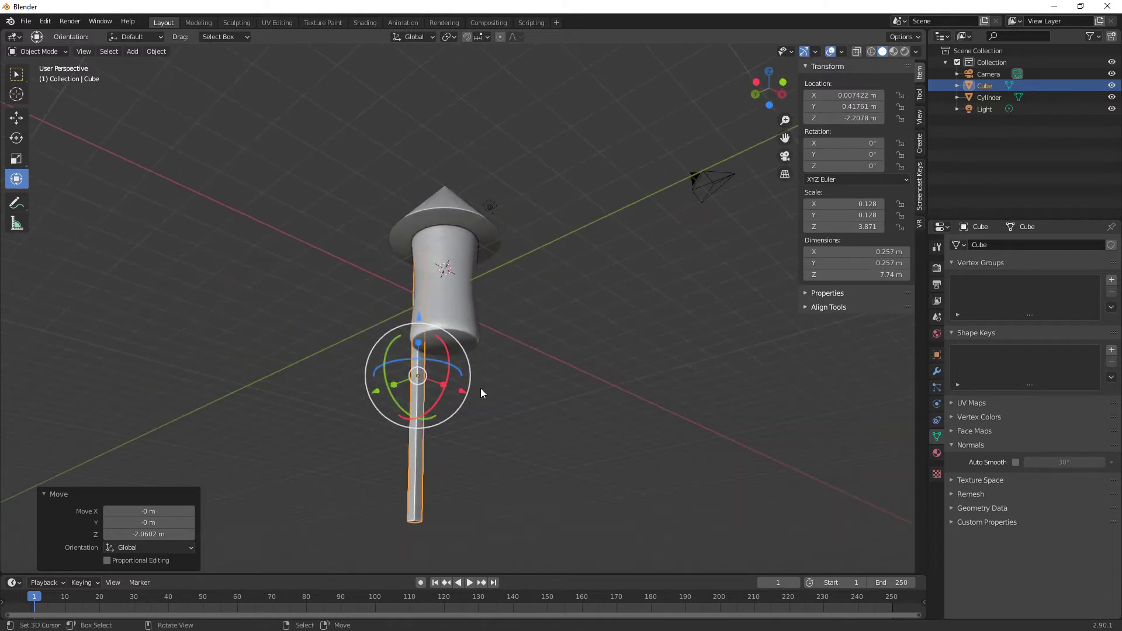
# Inset the bottom face of the cylinder body by about 0.012 m in Edit Mode
pyautogui.scroll(5, 481, 397)
pyautogui.press('Tab')
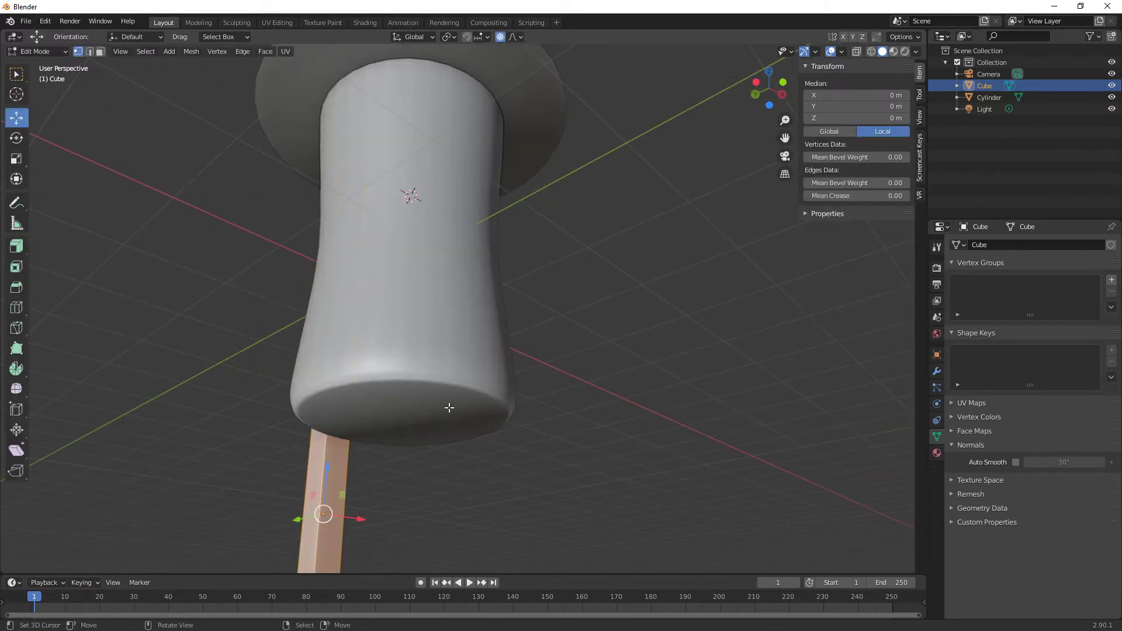
pyautogui.press('Tab')
pyautogui.click(448, 407)
pyautogui.press('Tab')
pyautogui.click(460, 418)
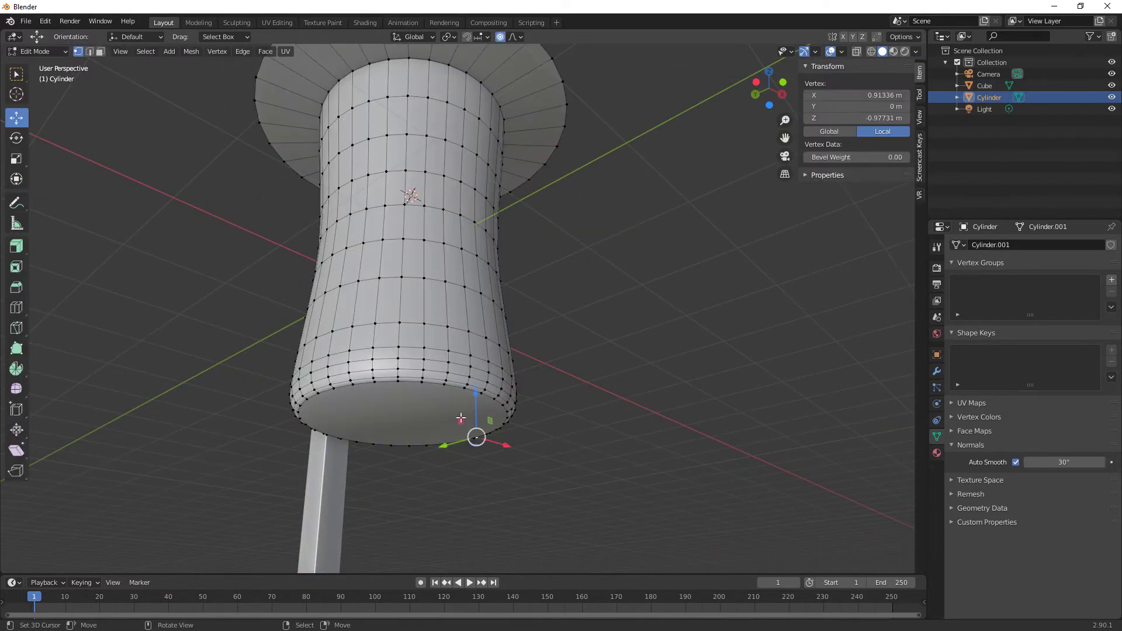
pyautogui.press('3')
pyautogui.click(461, 418)
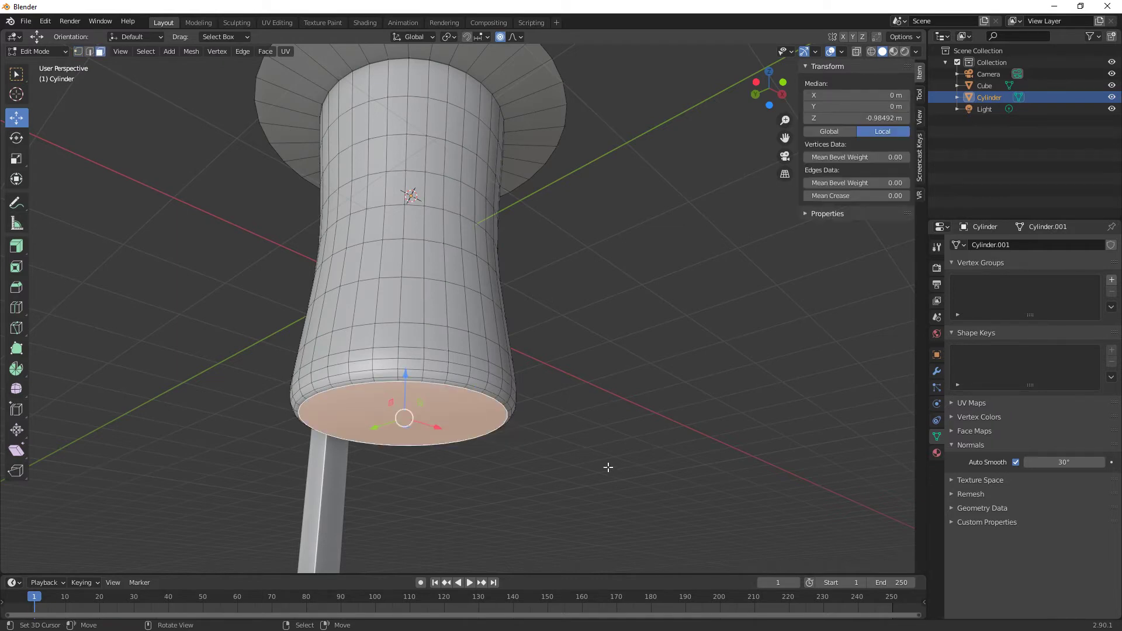
pyautogui.moveTo(618, 469); pyautogui.dragTo(609, 468, button='middle')
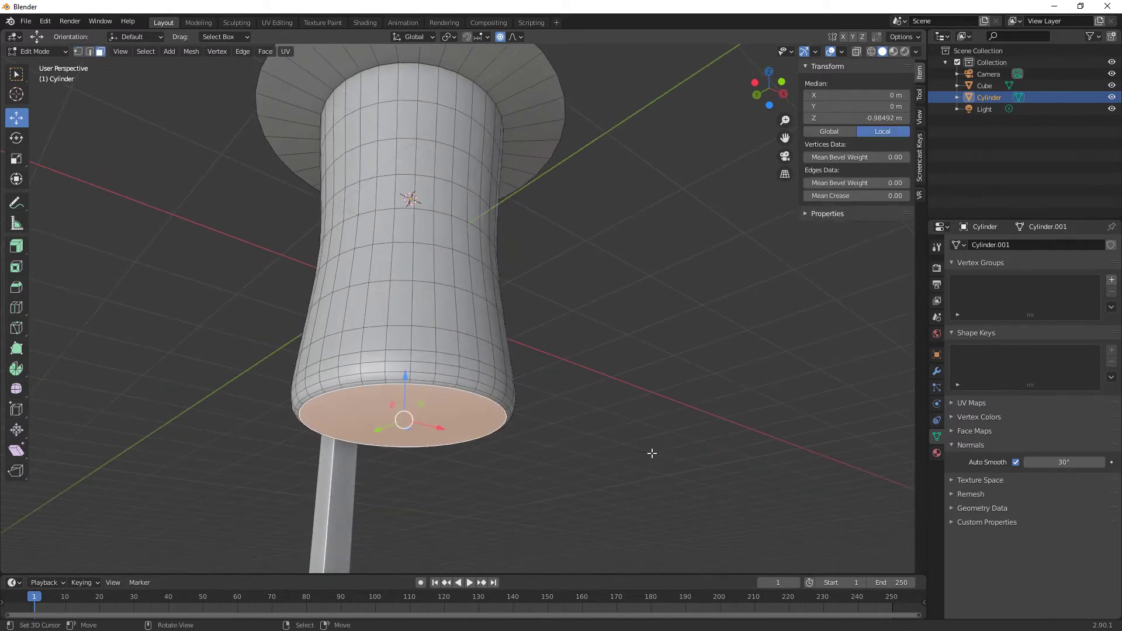
pyautogui.press('i')
pyautogui.click(649, 453)
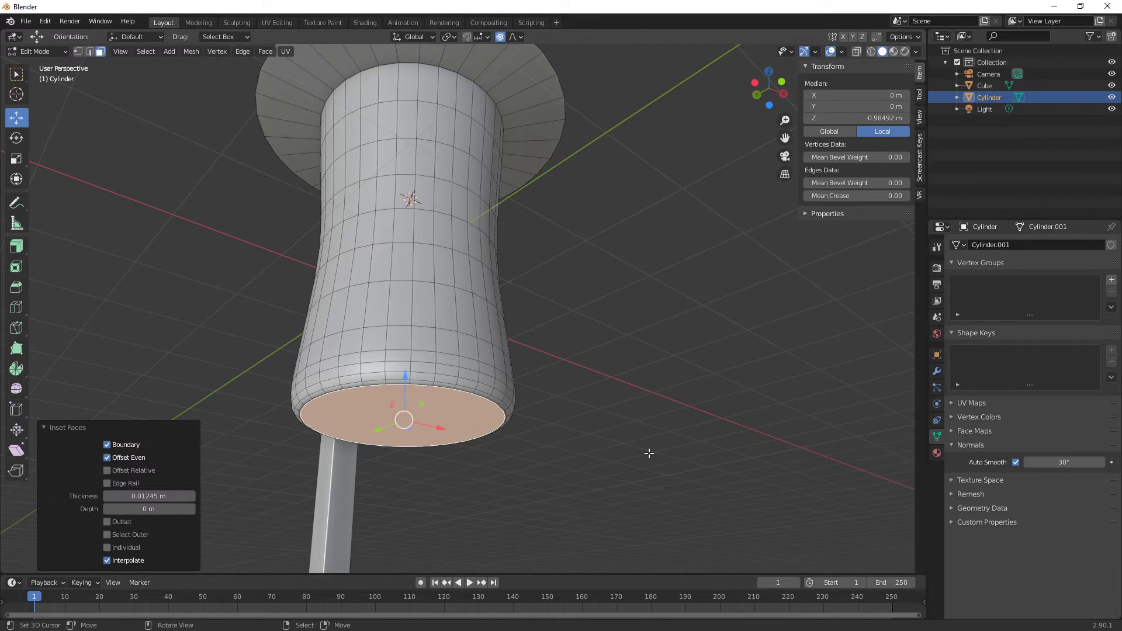
# Extrude the inset bottom face about 0.046 m upward into the body and return to Object Mode
pyautogui.press('g')
pyautogui.press('z')
pyautogui.click(648, 447)
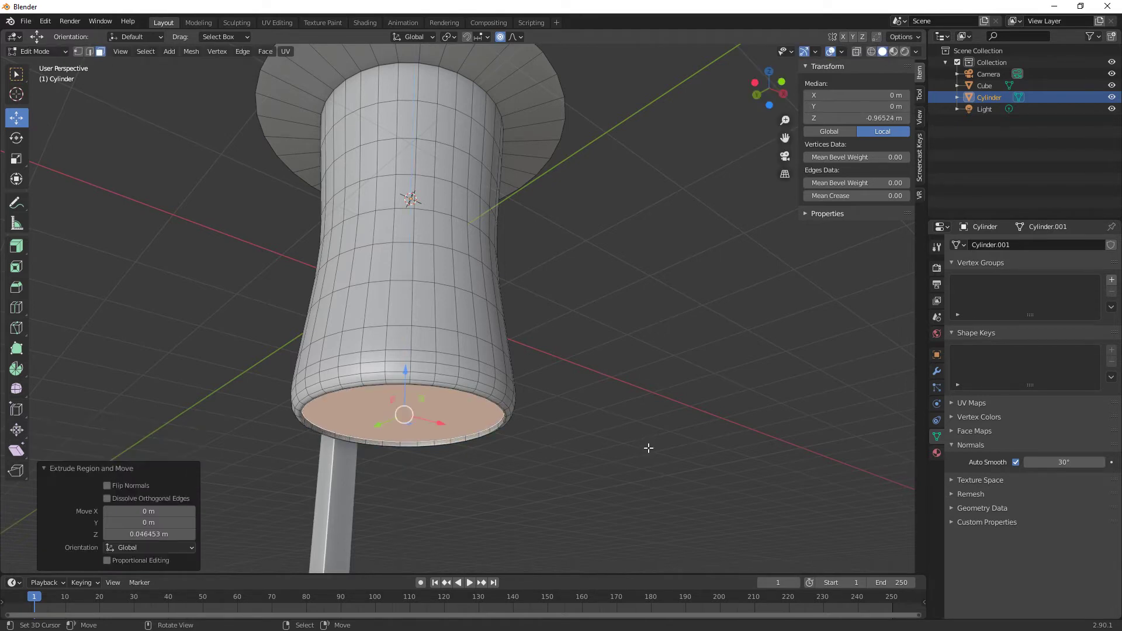
pyautogui.moveTo(646, 450); pyautogui.dragTo(635, 412, button='middle')
pyautogui.press('Tab')
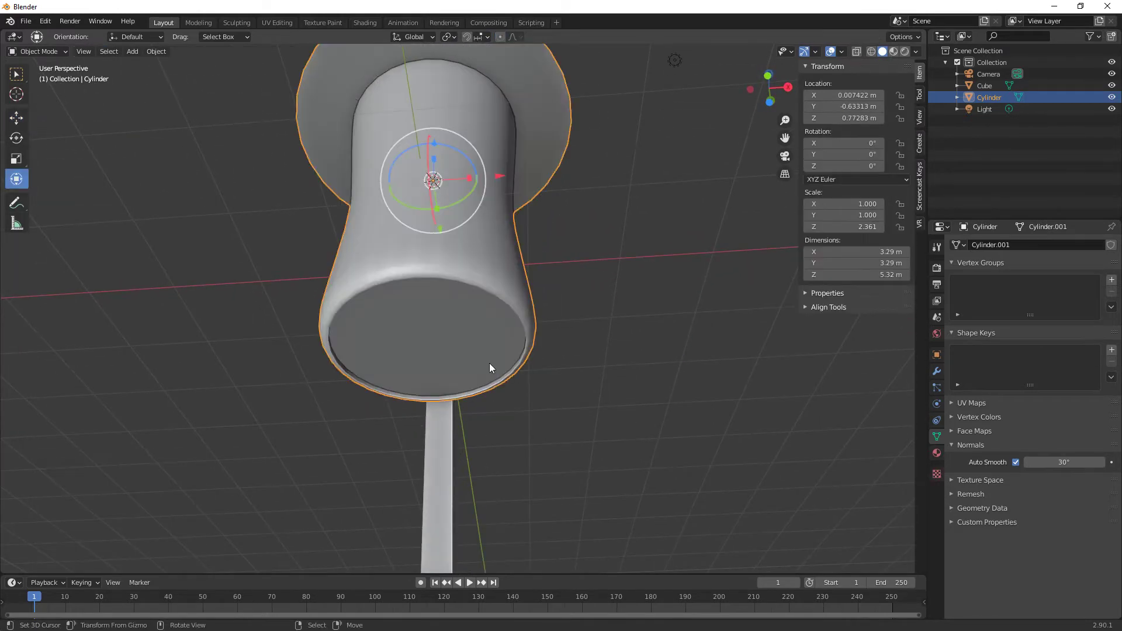
# Add a Bezier curve and lower it along Z by about 2.78 m to just beneath the body
pyautogui.hotkey('shift', 'a')
pyautogui.moveTo(489, 374)
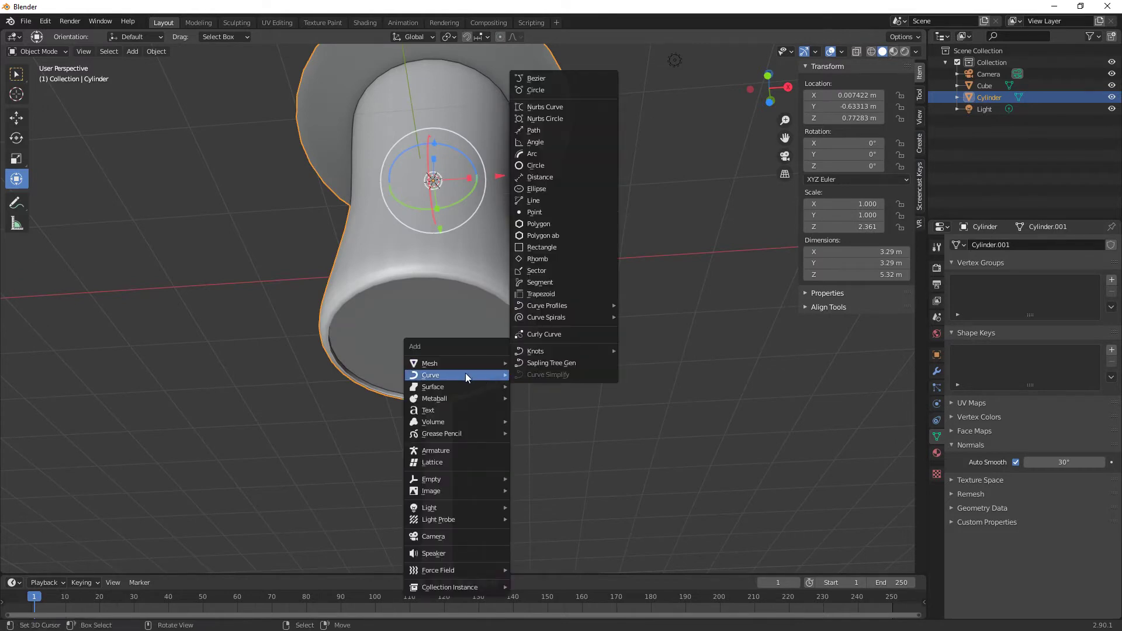
pyautogui.click(528, 78)
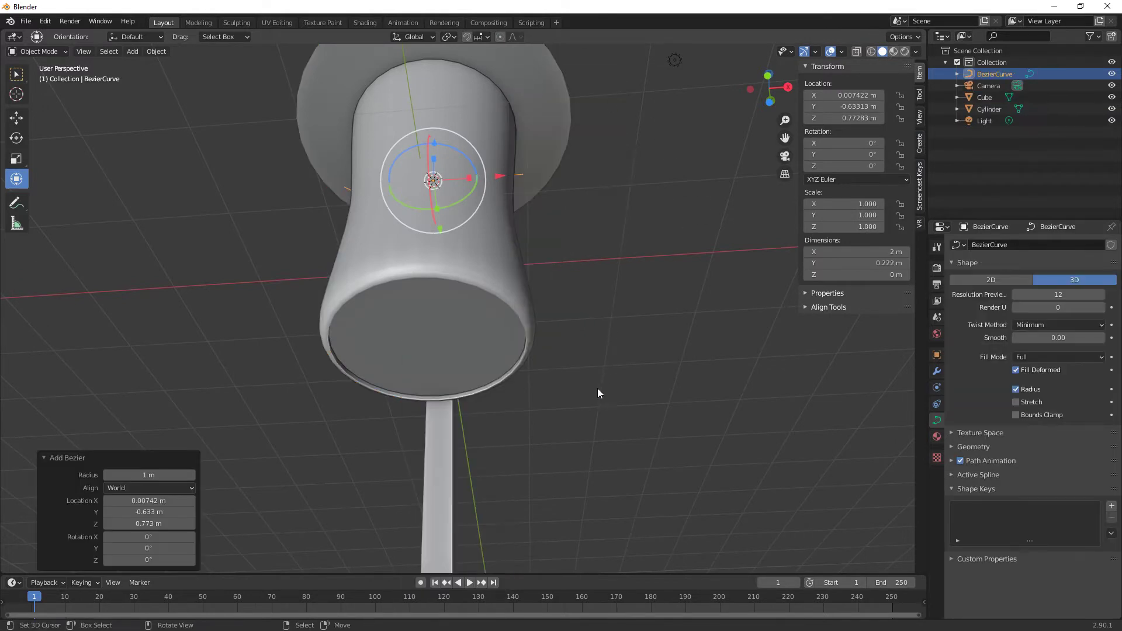
pyautogui.moveTo(595, 395); pyautogui.dragTo(612, 422, button='middle')
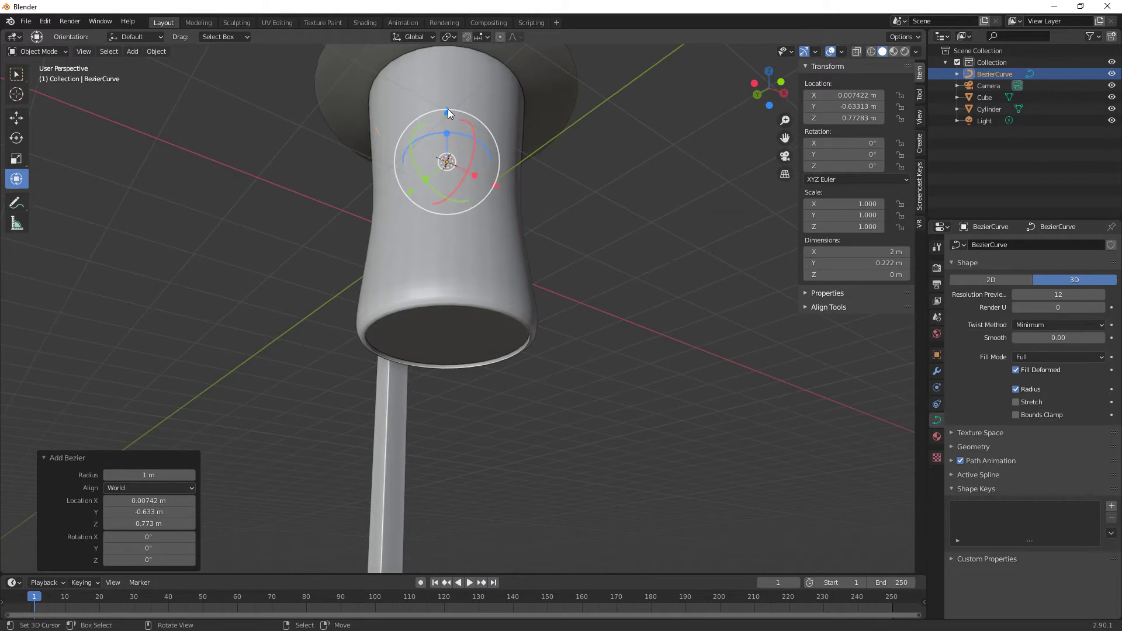
pyautogui.moveTo(446, 110); pyautogui.dragTo(467, 403)
# Rotate the Bezier curve about 166° around X and -93.4° around Y so it hangs down from the body's underside
pyautogui.moveTo(467, 403); pyautogui.dragTo(546, 439, button='middle')
pyautogui.moveTo(522, 374); pyautogui.dragTo(517, 403)
pyautogui.moveTo(461, 368); pyautogui.dragTo(457, 398)
pyautogui.moveTo(458, 399); pyautogui.dragTo(371, 437, button='middle')
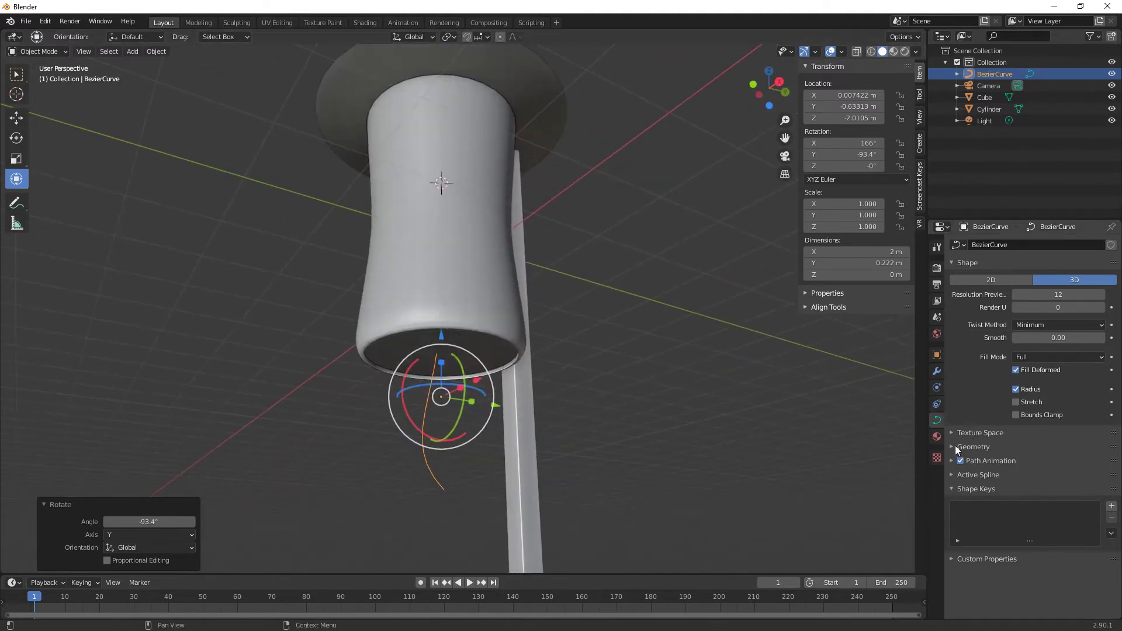
# Give the Bezier curve a bevel depth of 0.02 m and rotate it about -96.6° around Z
pyautogui.click(950, 444)
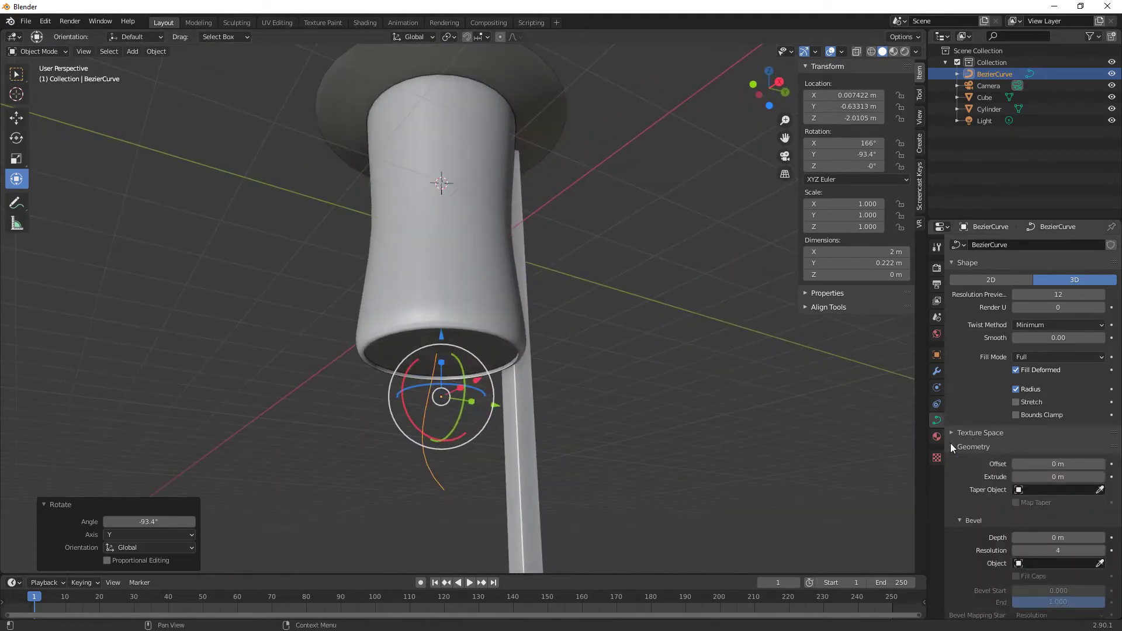
pyautogui.click(1104, 538)
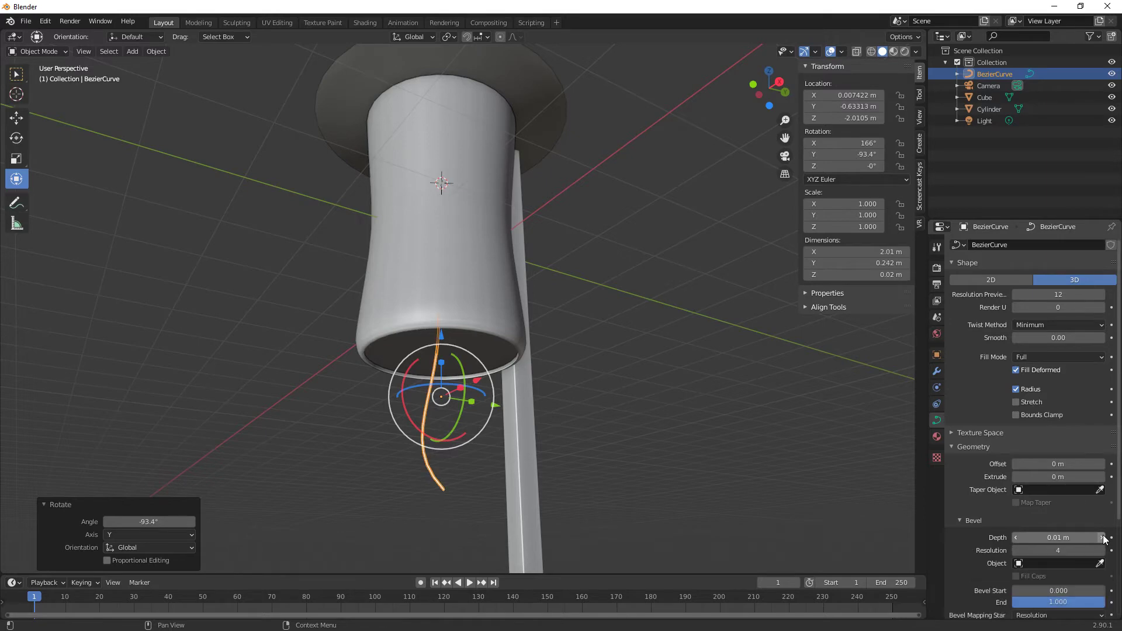
pyautogui.moveTo(703, 490); pyautogui.dragTo(851, 464, button='middle')
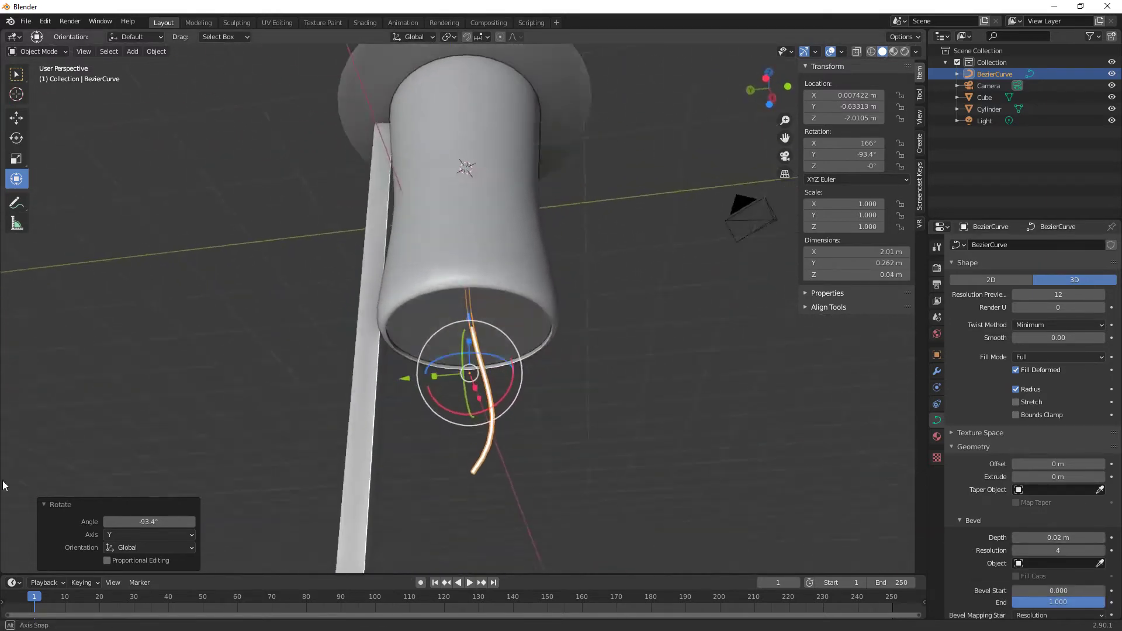
pyautogui.moveTo(5, 488); pyautogui.dragTo(713, 499, button='middle')
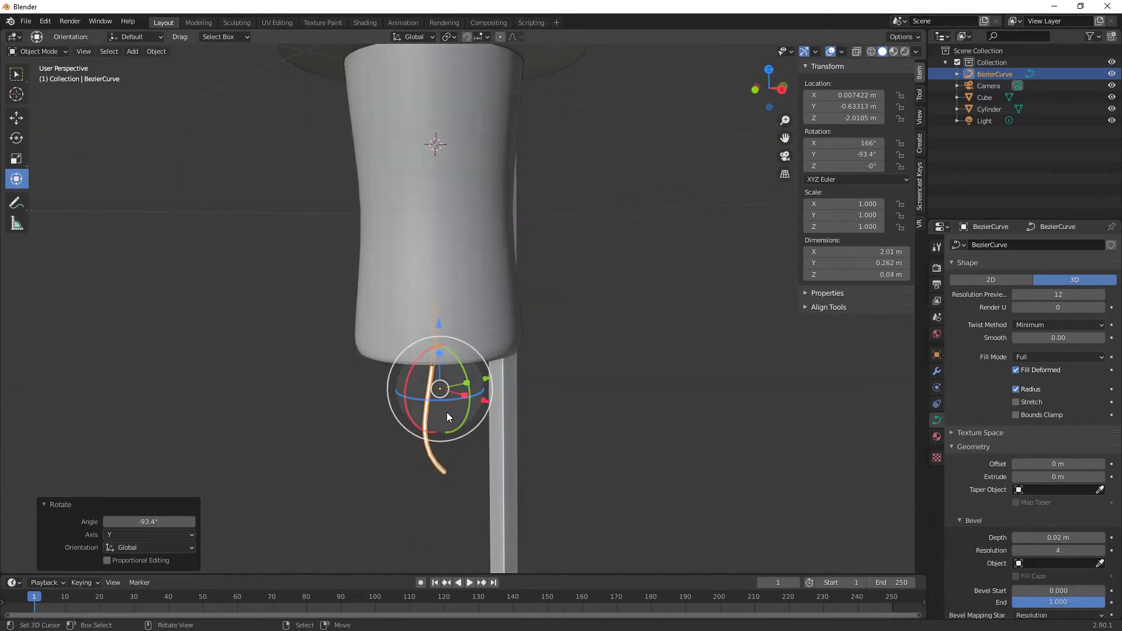
pyautogui.moveTo(448, 398); pyautogui.dragTo(404, 386)
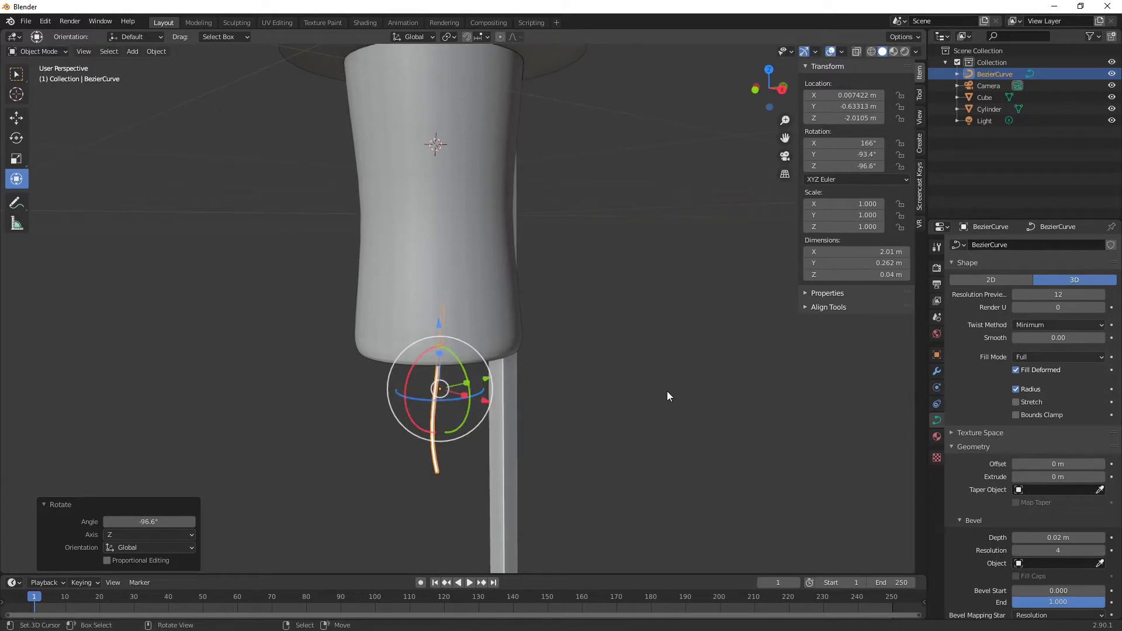
# Add a mesh plane to the scene to serve as the ground
pyautogui.scroll(-1, 668, 391)
pyautogui.moveTo(609, 371); pyautogui.dragTo(689, 404, button='middle')
pyautogui.moveTo(548, 464); pyautogui.dragTo(564, 432, button='middle')
pyautogui.hotkey('shift', 'a')
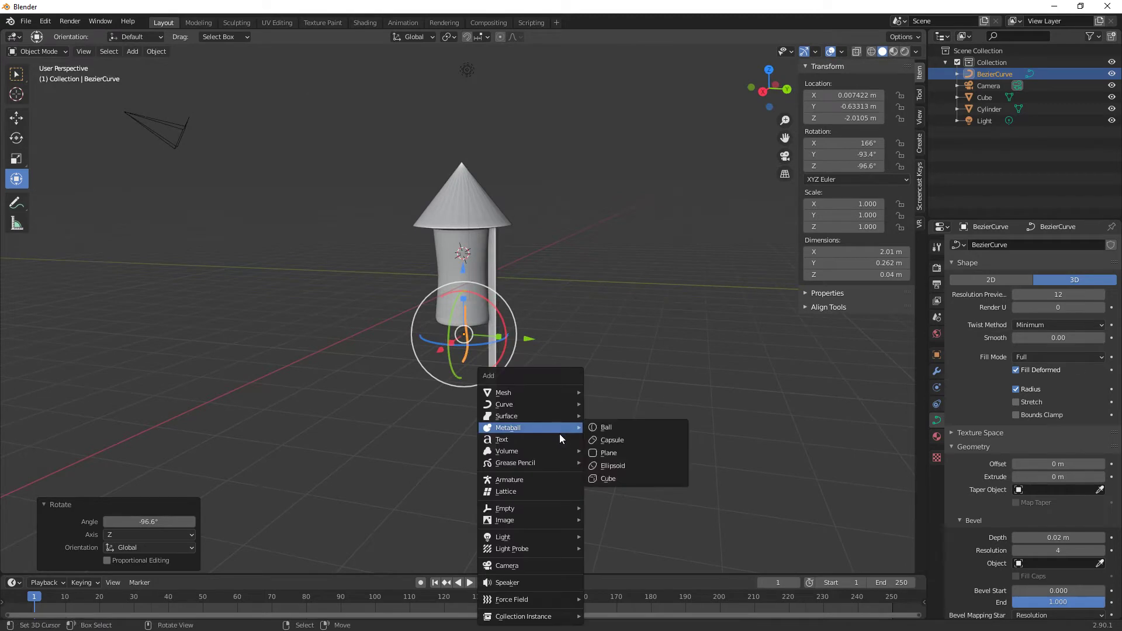
pyautogui.moveTo(543, 390)
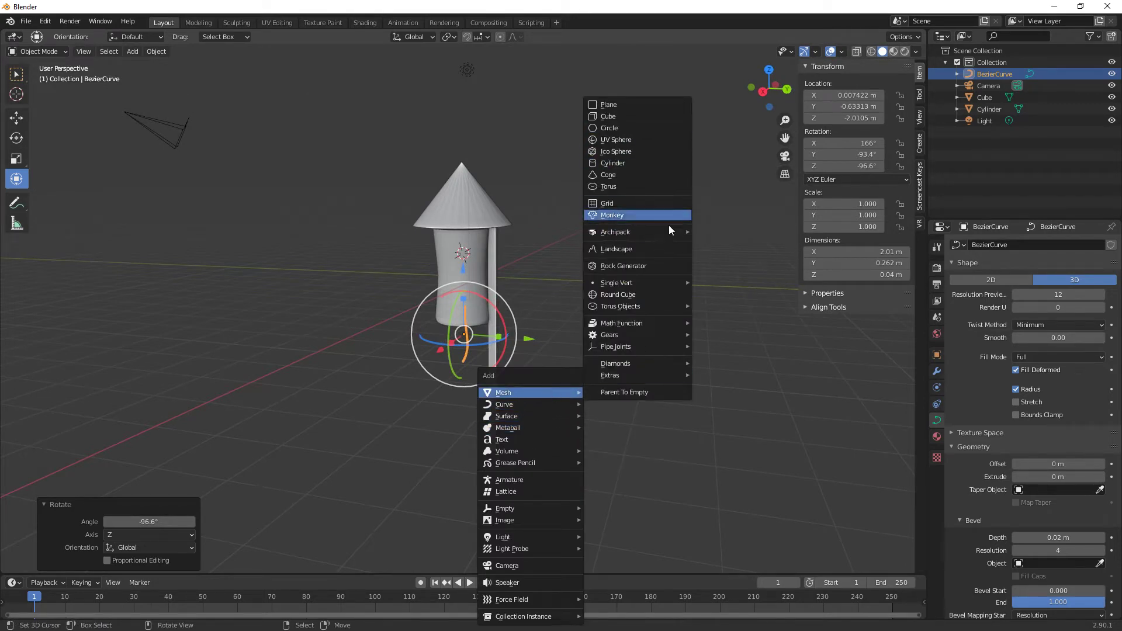
pyautogui.click(603, 106)
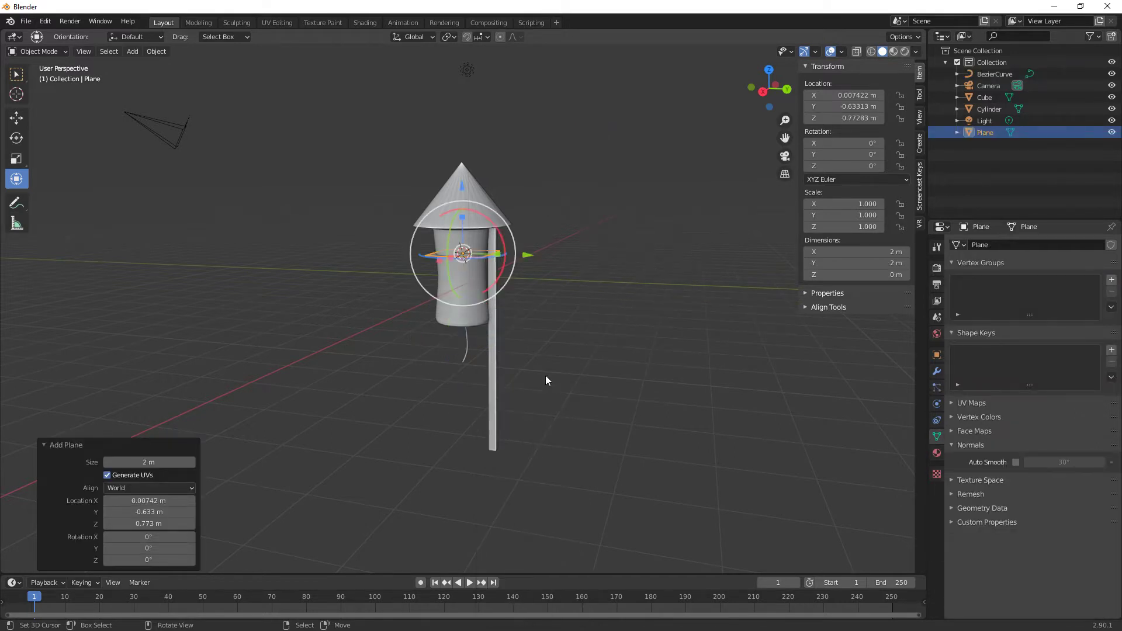
# Lower the plane along Z by about 5.38 m and scale it up by about 8.92
pyautogui.moveTo(471, 187); pyautogui.dragTo(471, 333)
pyautogui.press('s')
pyautogui.click(20, 535)
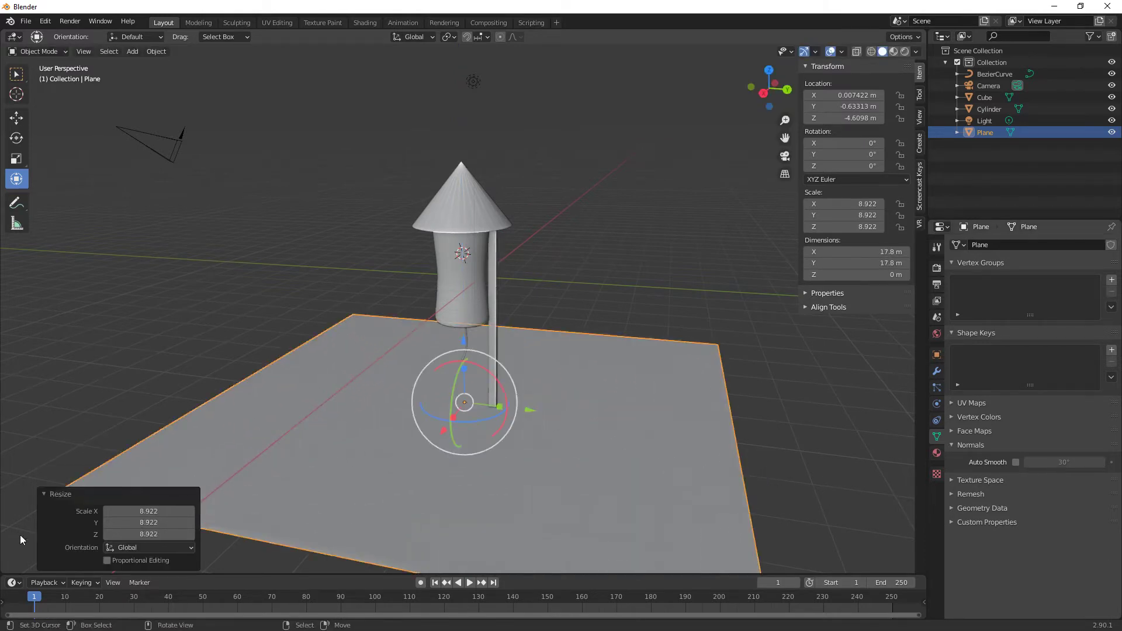
# Select the stick, the cylinder body and the curve together and tilt them about -32.2° around the global X axis
pyautogui.click(492, 272)
pyautogui.keyDown('shift'); pyautogui.click(440, 281); pyautogui.keyUp('shift')
pyautogui.keyDown('shift'); pyautogui.click(466, 354); pyautogui.keyUp('shift')
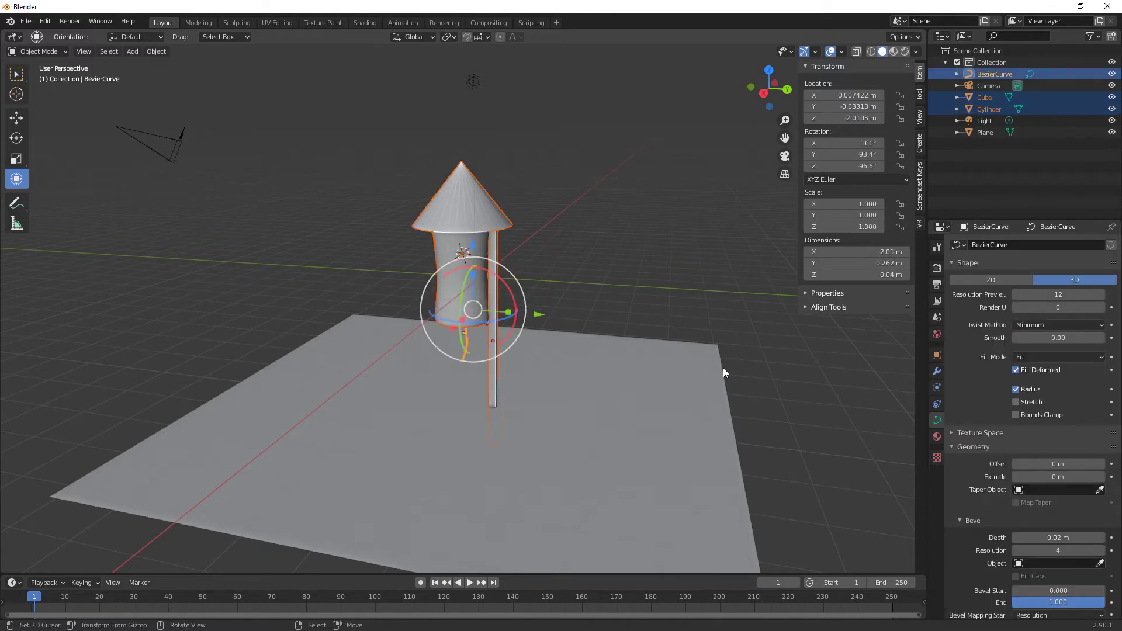
pyautogui.press('r')
pyautogui.press('x')
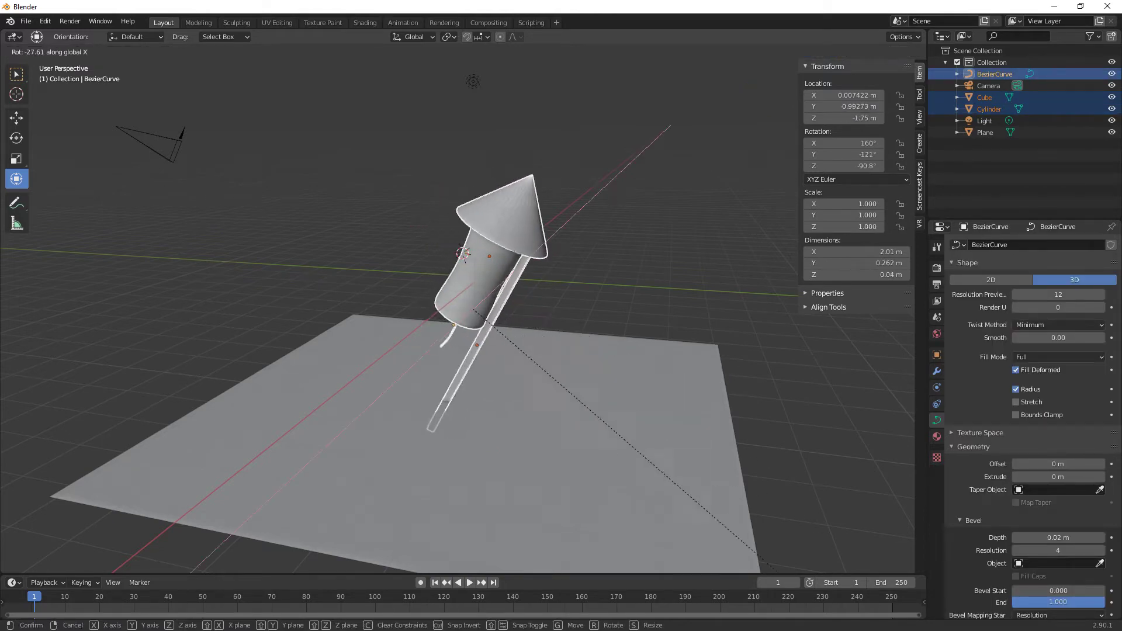
pyautogui.click(701, 547)
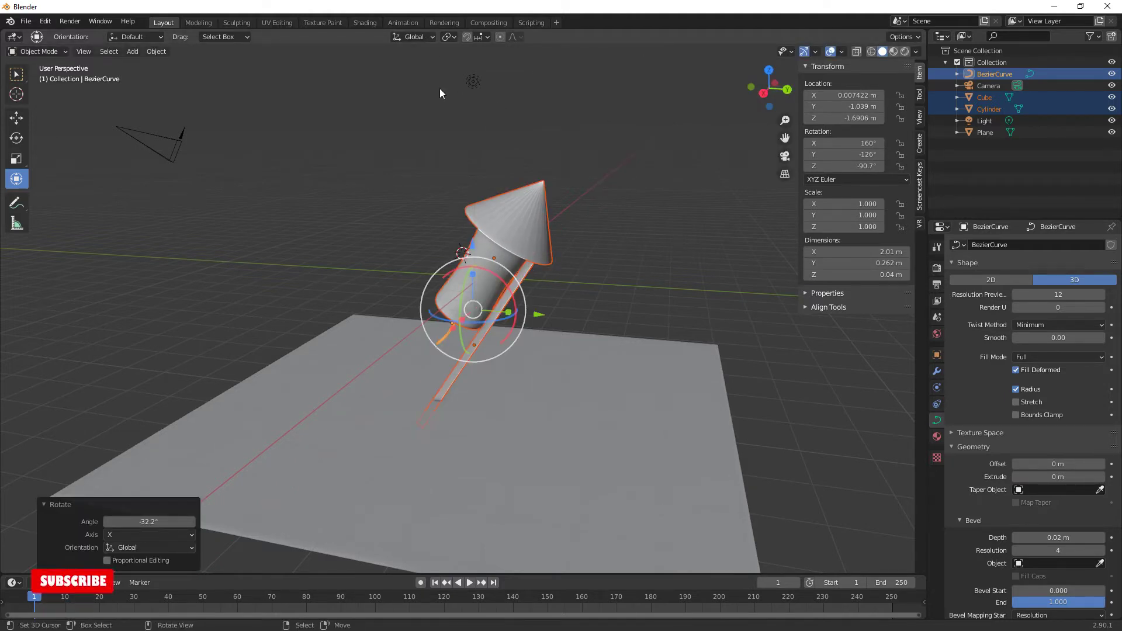
# Raise the tilted rocket, stick and fuse together by about 0.67 m along the Z axis
pyautogui.press('g')
pyautogui.press('z')
pyautogui.click(580, 296)
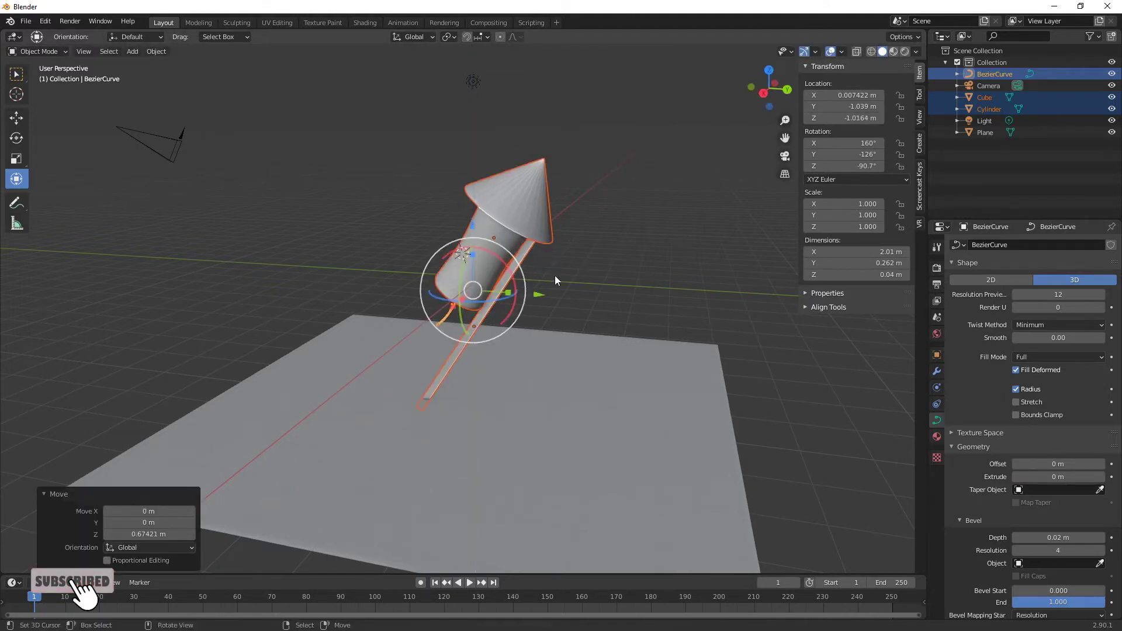
# Give the rocket body's material a red base color and display the scene in Material Preview shading
pyautogui.moveTo(580, 296); pyautogui.dragTo(526, 431, button='middle')
pyautogui.click(523, 174)
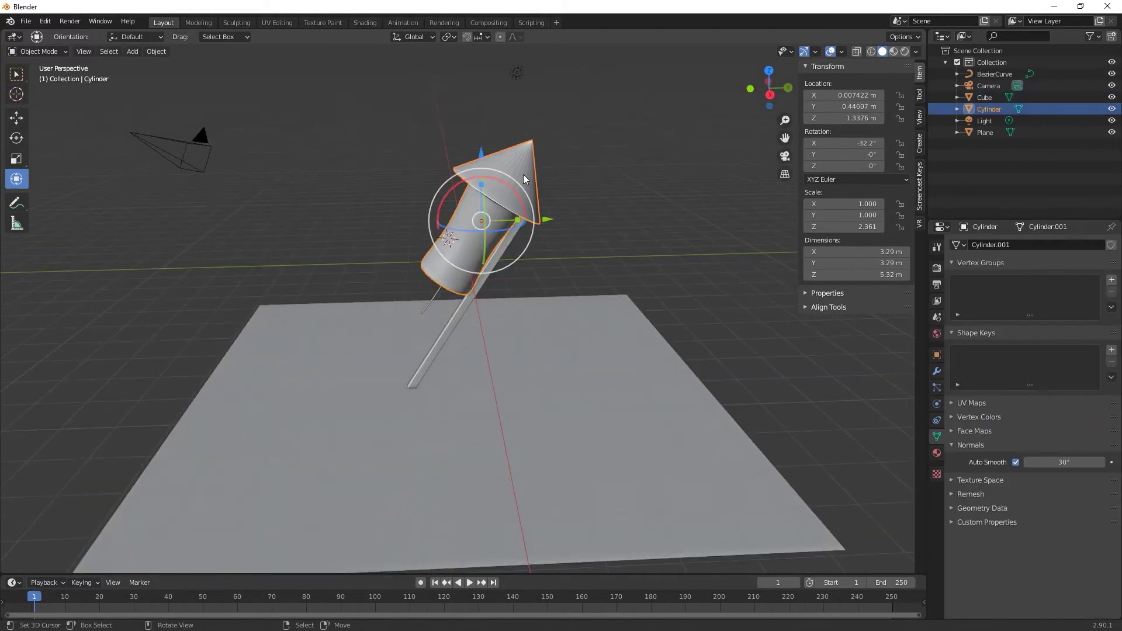
pyautogui.click(937, 452)
pyautogui.click(997, 283)
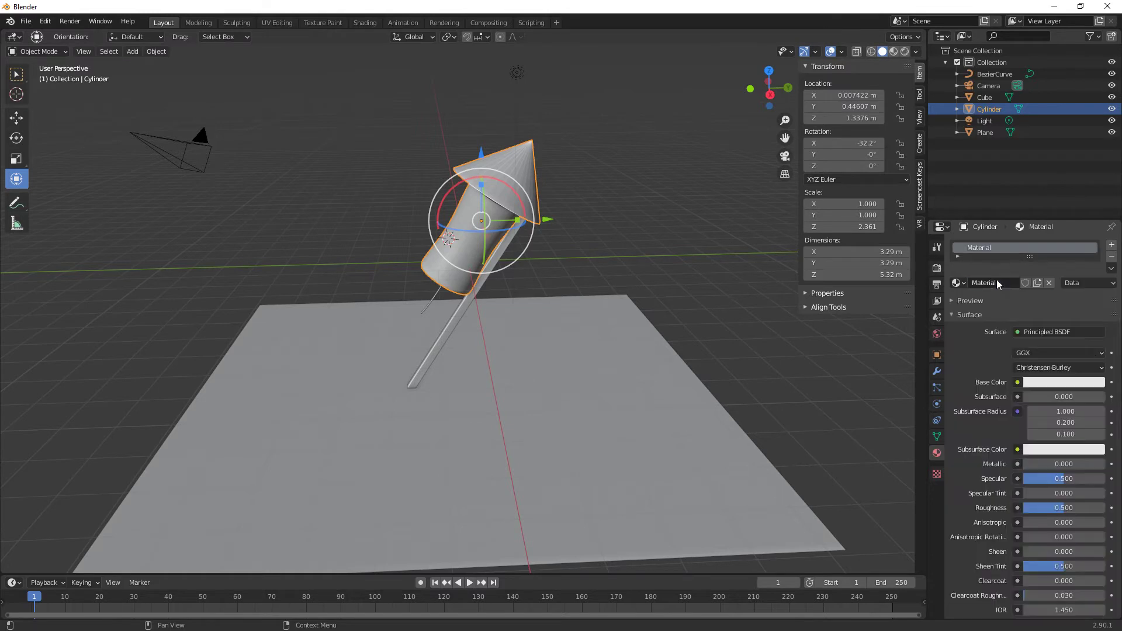
pyautogui.click(1083, 385)
pyautogui.click(1055, 300)
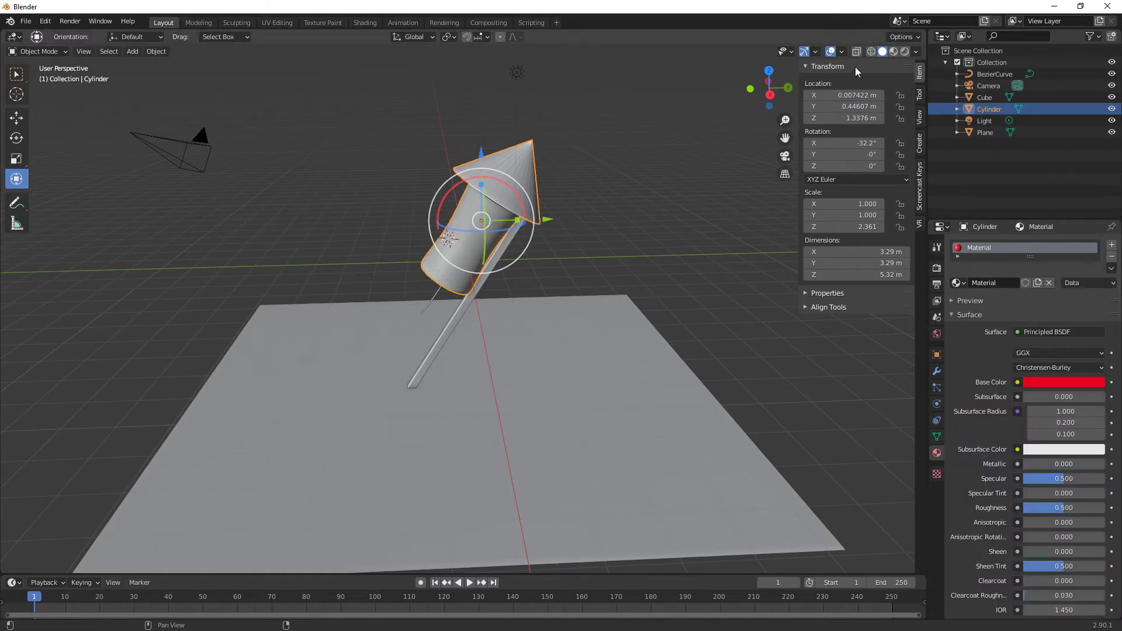
pyautogui.click(893, 52)
# Create a new material for the rocket's stick with a light orange, wood-like base color
pyautogui.click(454, 319)
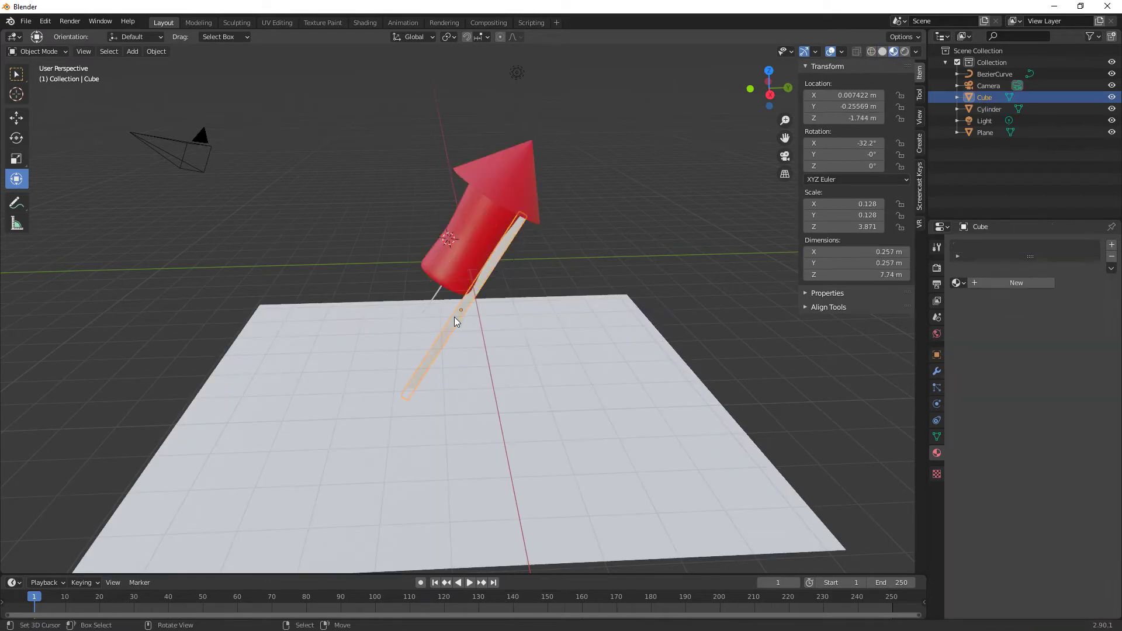
pyautogui.click(1027, 283)
pyautogui.click(1032, 382)
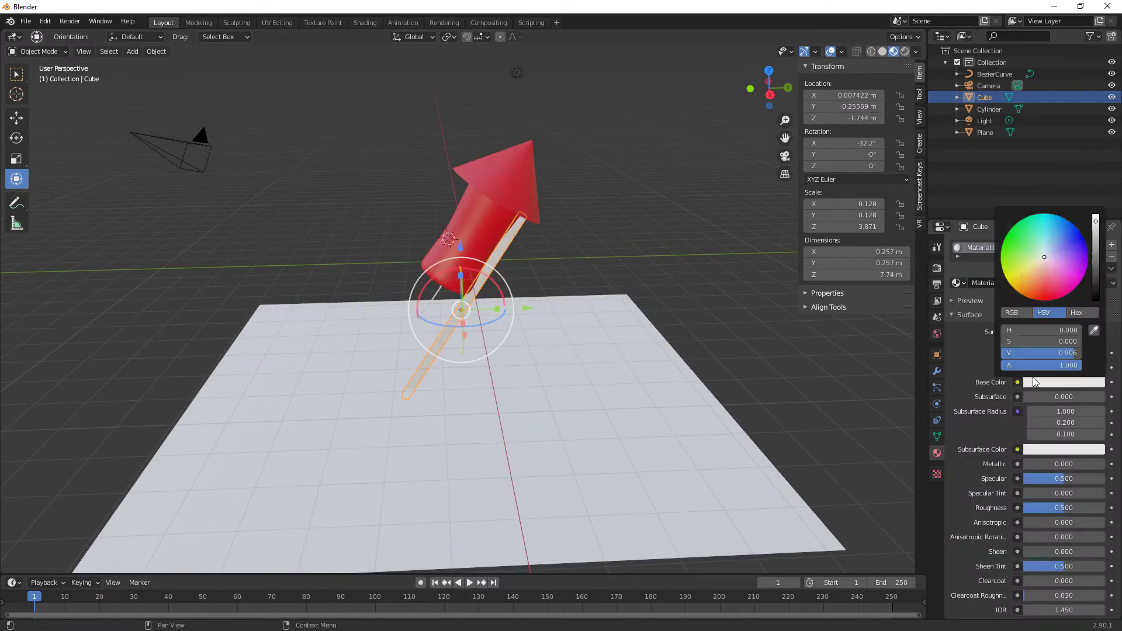
pyautogui.click(1035, 277)
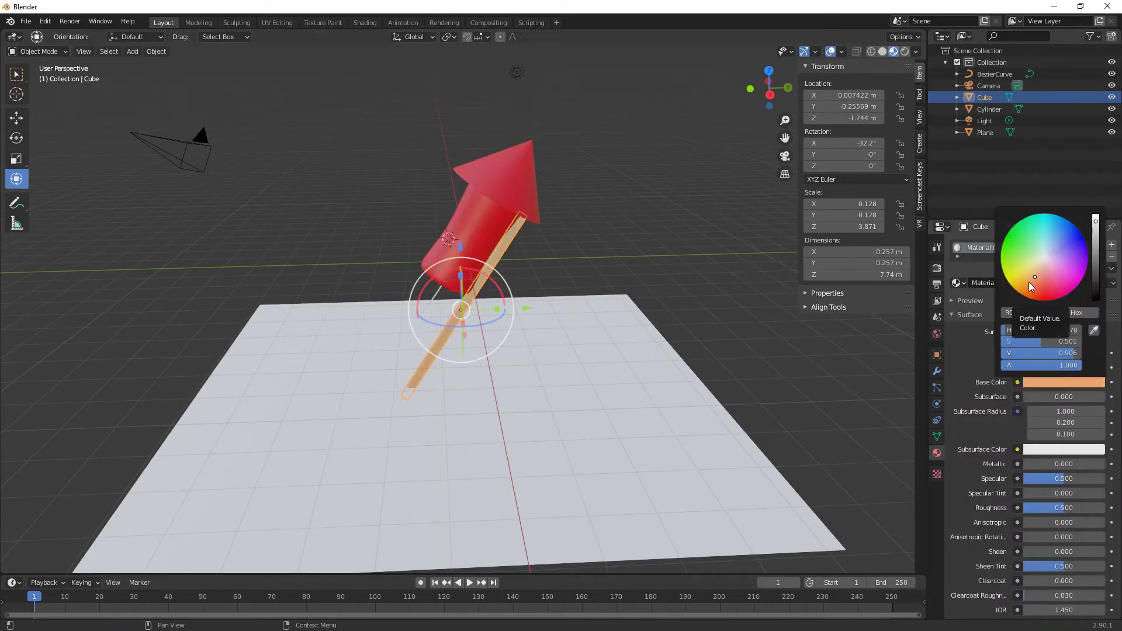
# Create a new material for the ground plane with a dark green base color
pyautogui.click(646, 405)
pyautogui.click(1022, 283)
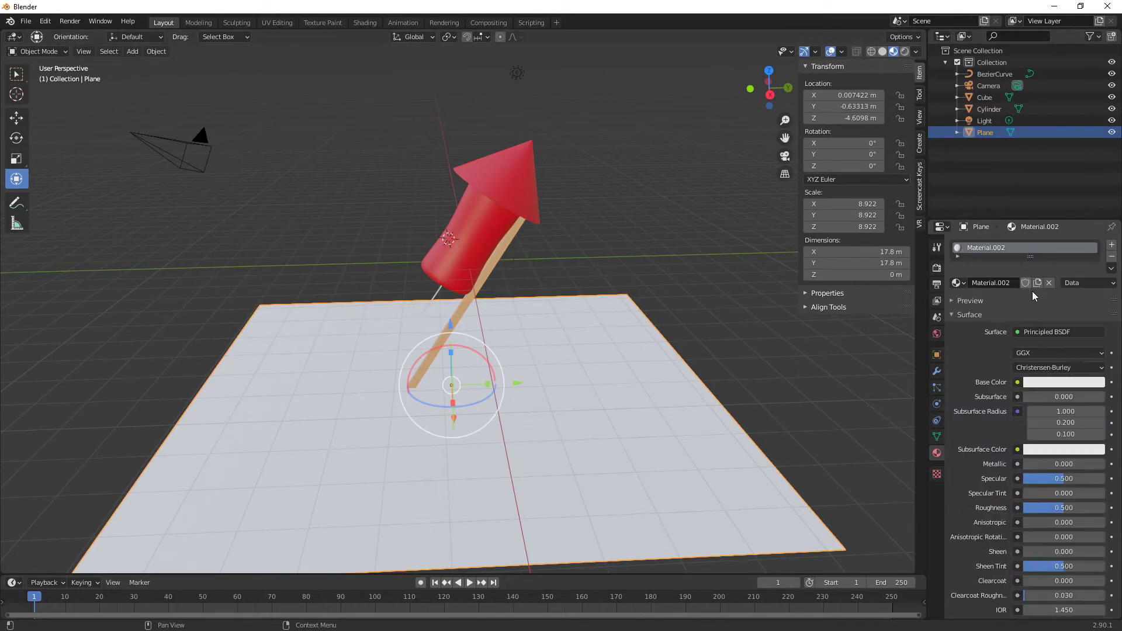
pyautogui.click(1061, 382)
pyautogui.click(1008, 231)
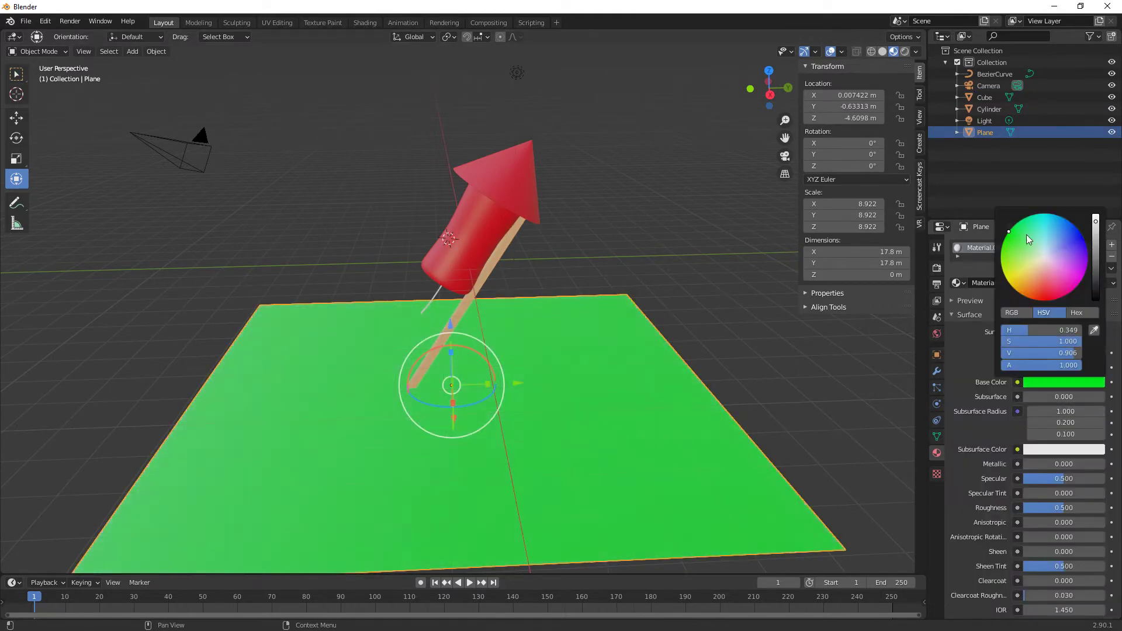
pyautogui.click(1096, 280)
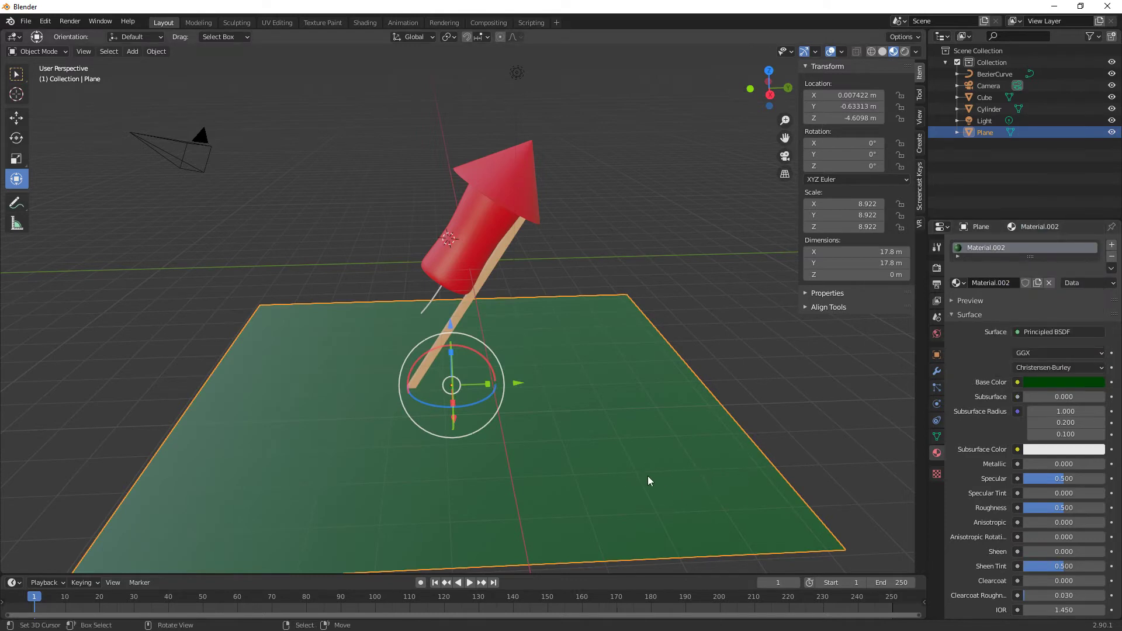
# In Edit Mode, add 15 evenly spaced loop cuts across the ground plane without sliding them
pyautogui.press('Tab')
pyautogui.hotkey('ctrl', 'r')
pyautogui.scroll(17, 554, 319)
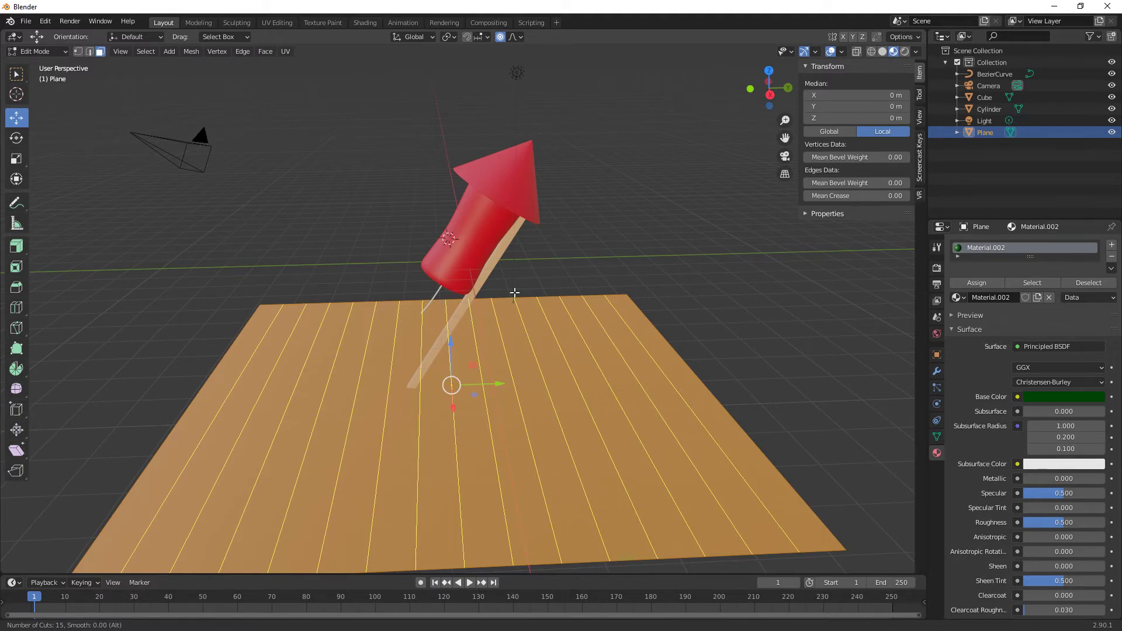
pyautogui.click(514, 292)
pyautogui.rightClick(514, 292)
# Add 15 loop cuts in the perpendicular direction to divide the ground plane into a grid
pyautogui.hotkey('ctrl', 'r')
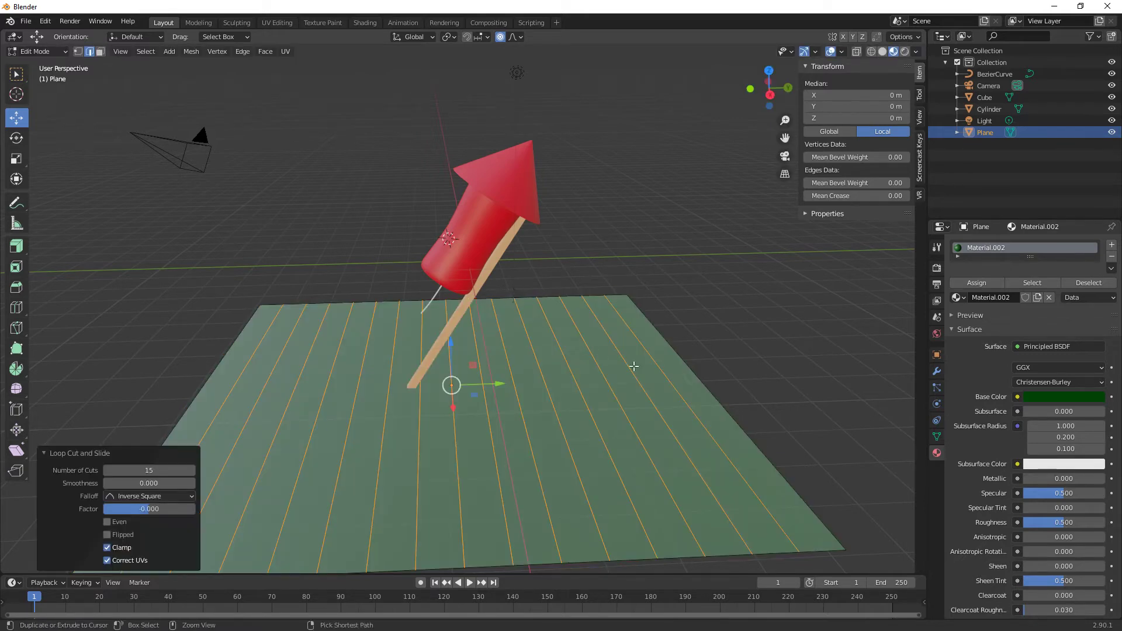
pyautogui.scroll(12, 652, 373)
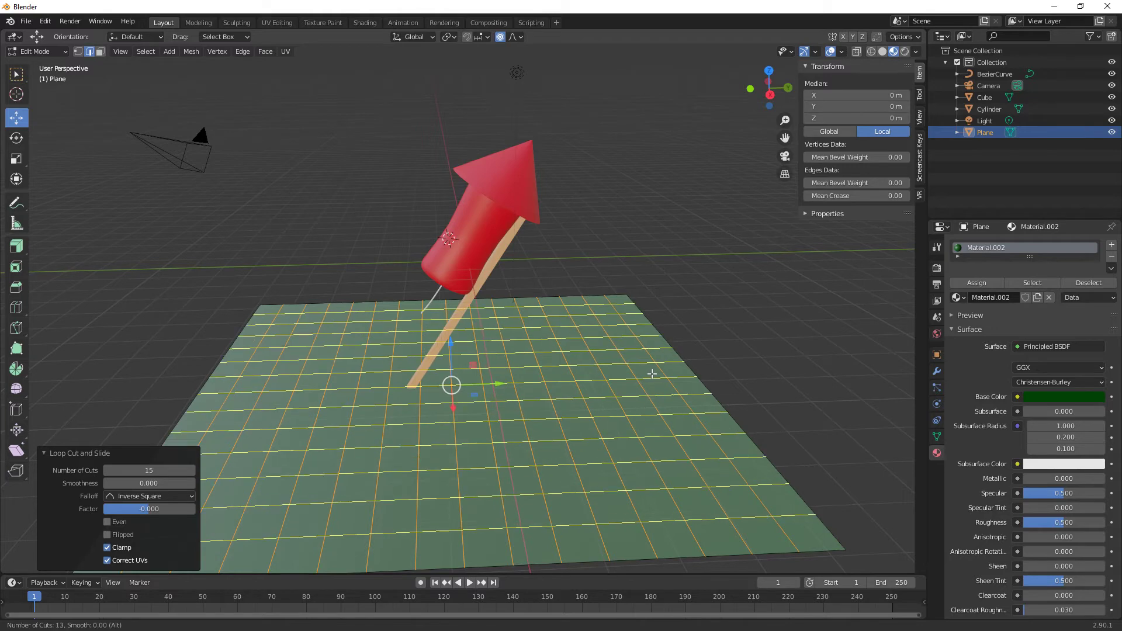
pyautogui.scroll(2, 652, 374)
pyautogui.click(651, 373)
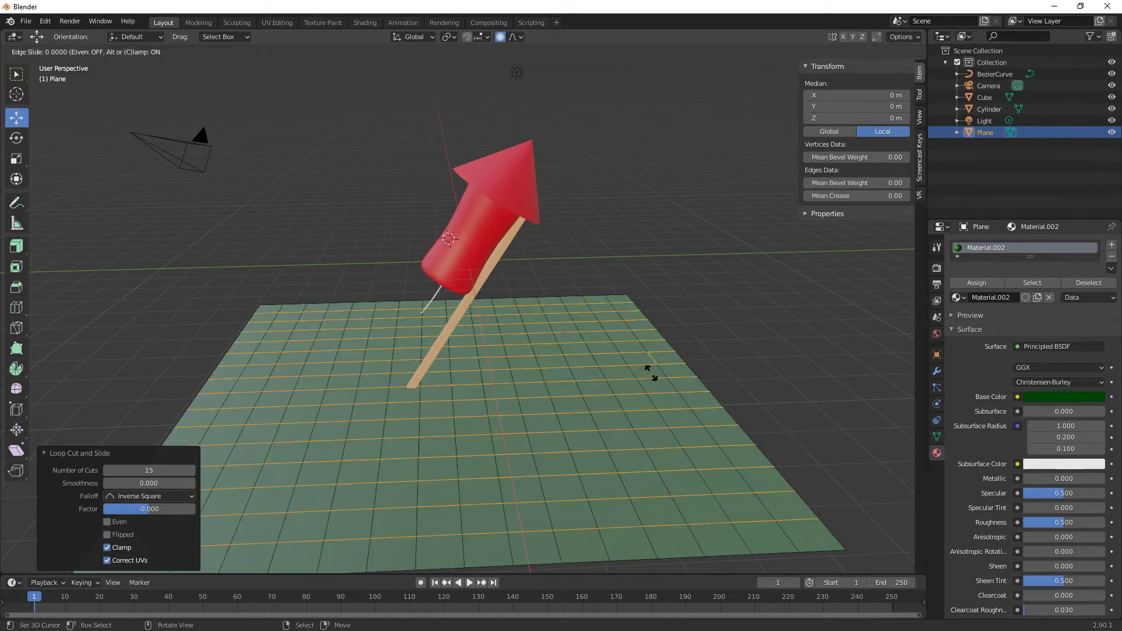
pyautogui.click(648, 374)
# Select the whole ground plane mesh and assign it to a new vertex group
pyautogui.keyDown('shift'); pyautogui.moveTo(649, 376); pyautogui.dragTo(603, 349, button='middle'); pyautogui.keyUp('shift')
pyautogui.press('a')
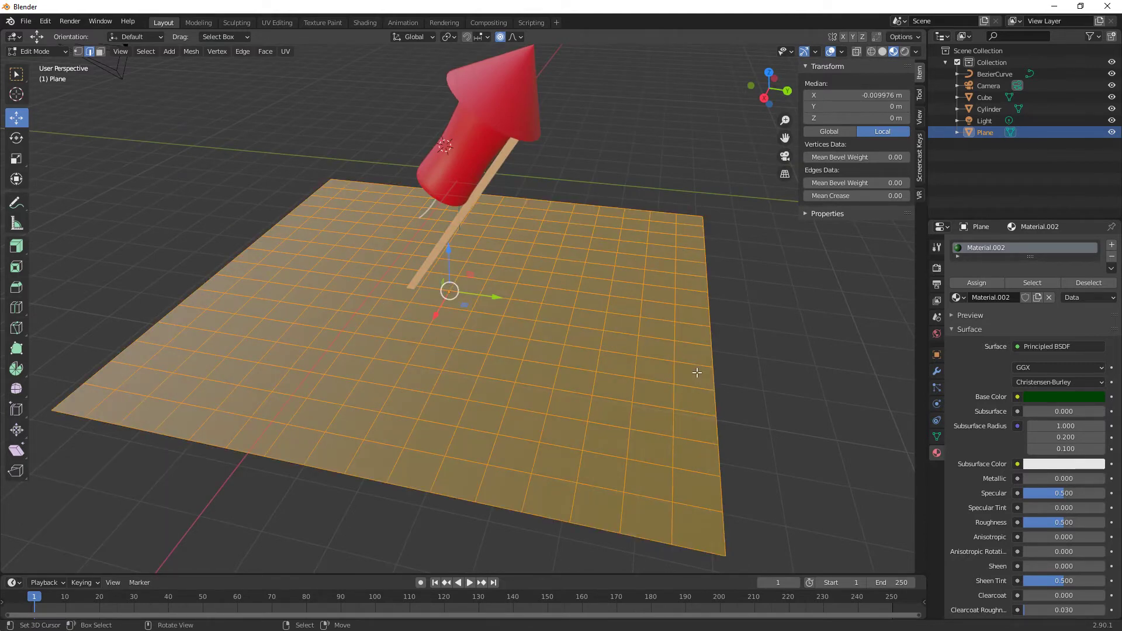
pyautogui.press('F2')
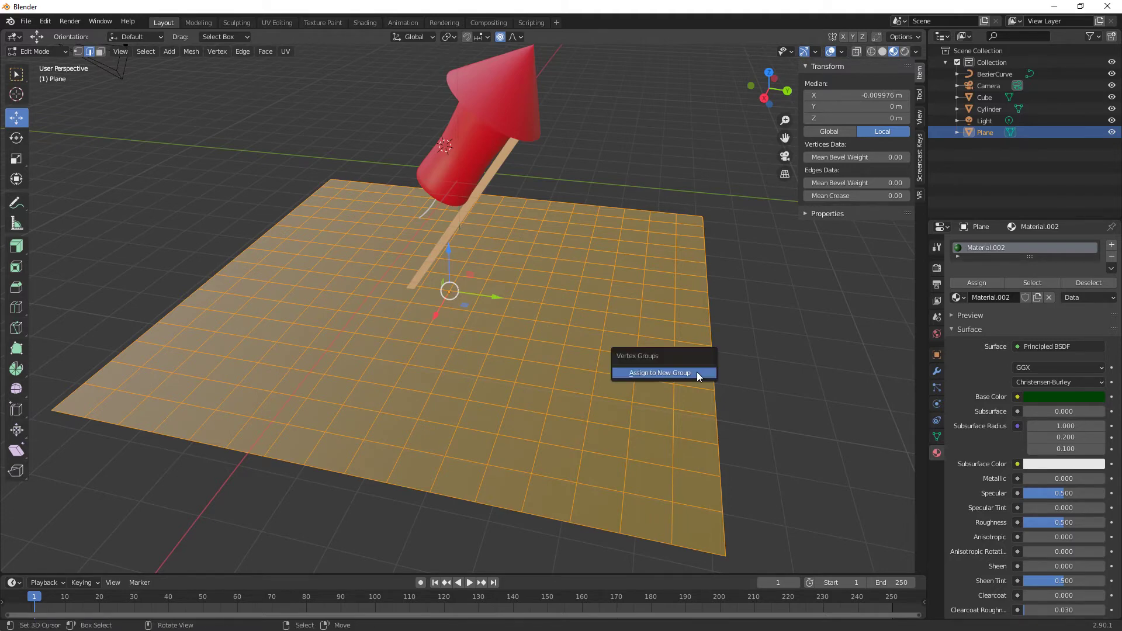
pyautogui.click(920, 155)
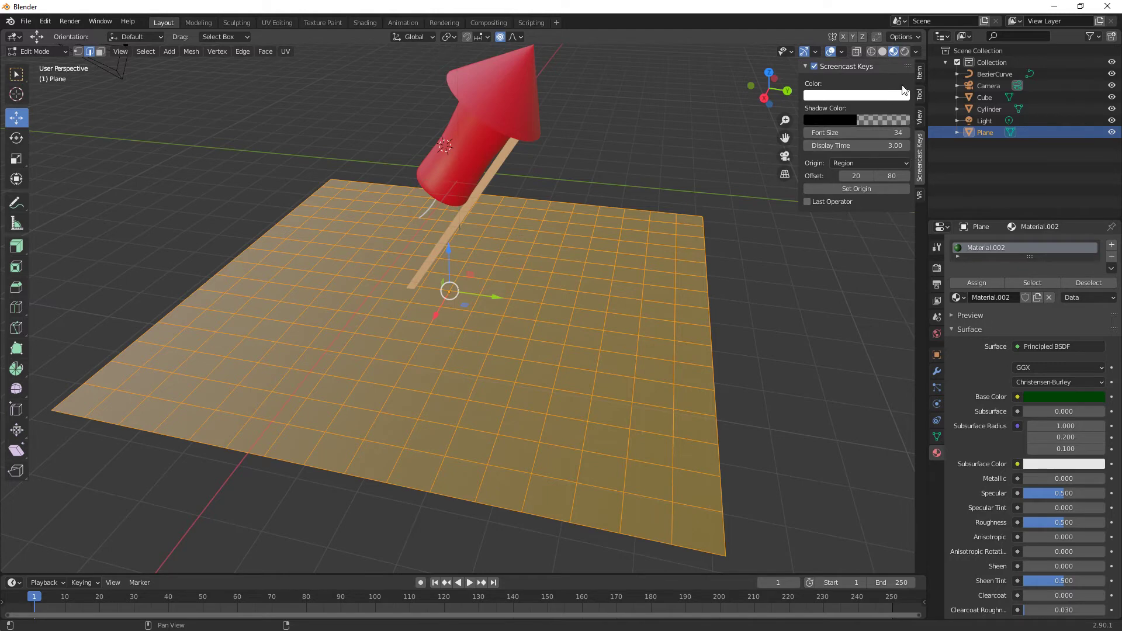
pyautogui.click(921, 71)
pyautogui.moveTo(523, 429); pyautogui.dragTo(664, 429, button='middle')
pyautogui.hotkey('ctrl', 'g')
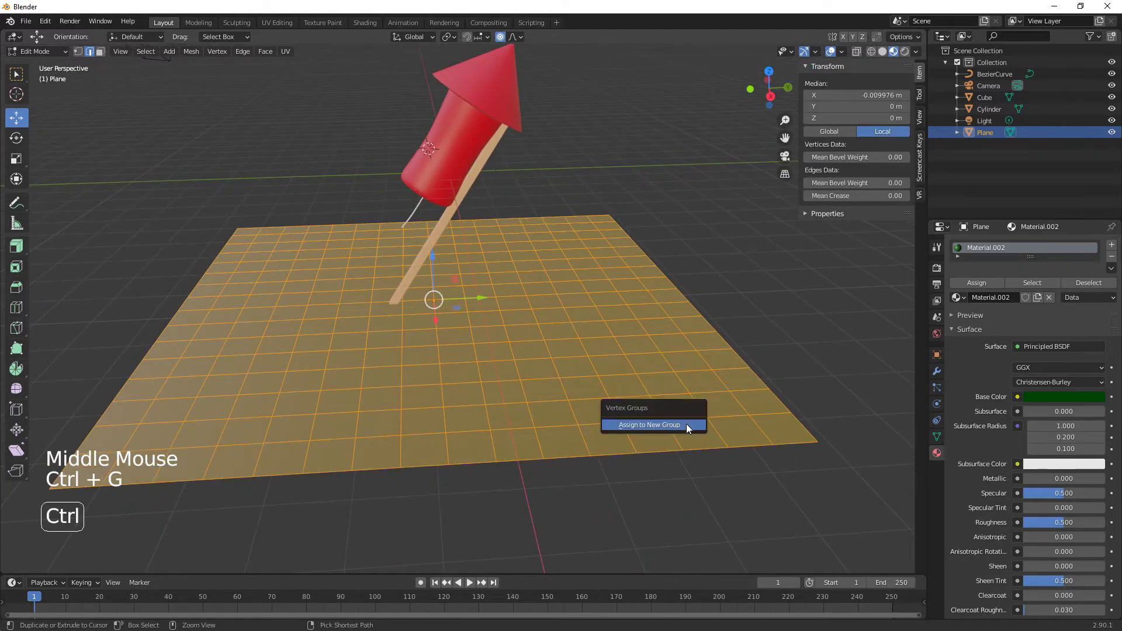
pyautogui.click(686, 424)
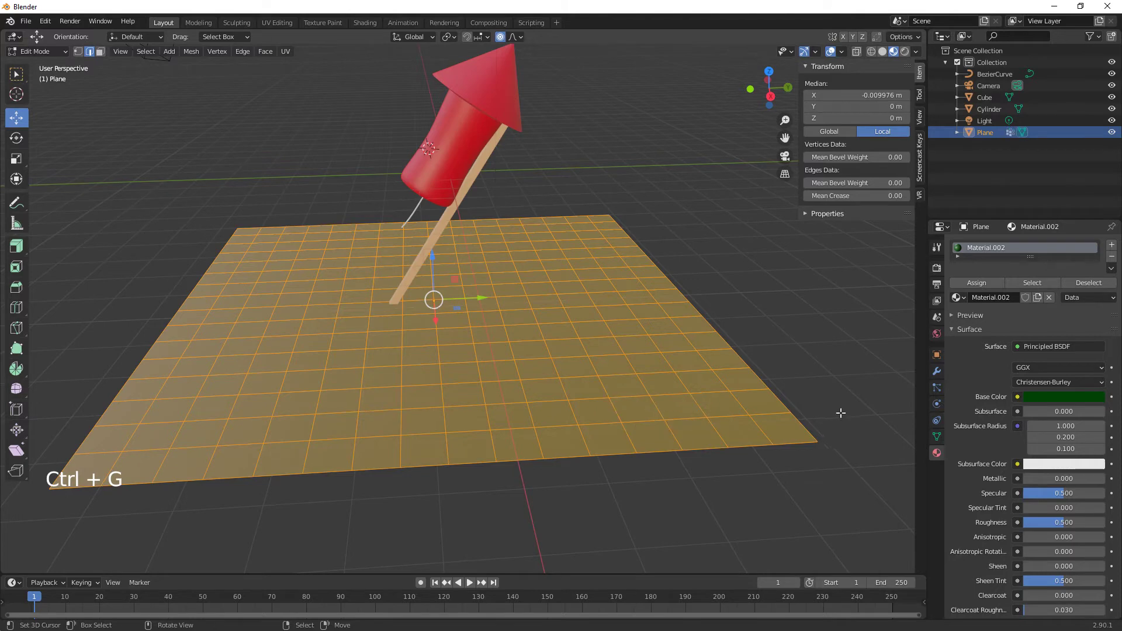
# Rename the plane's new vertex group to "Grass"
pyautogui.click(938, 435)
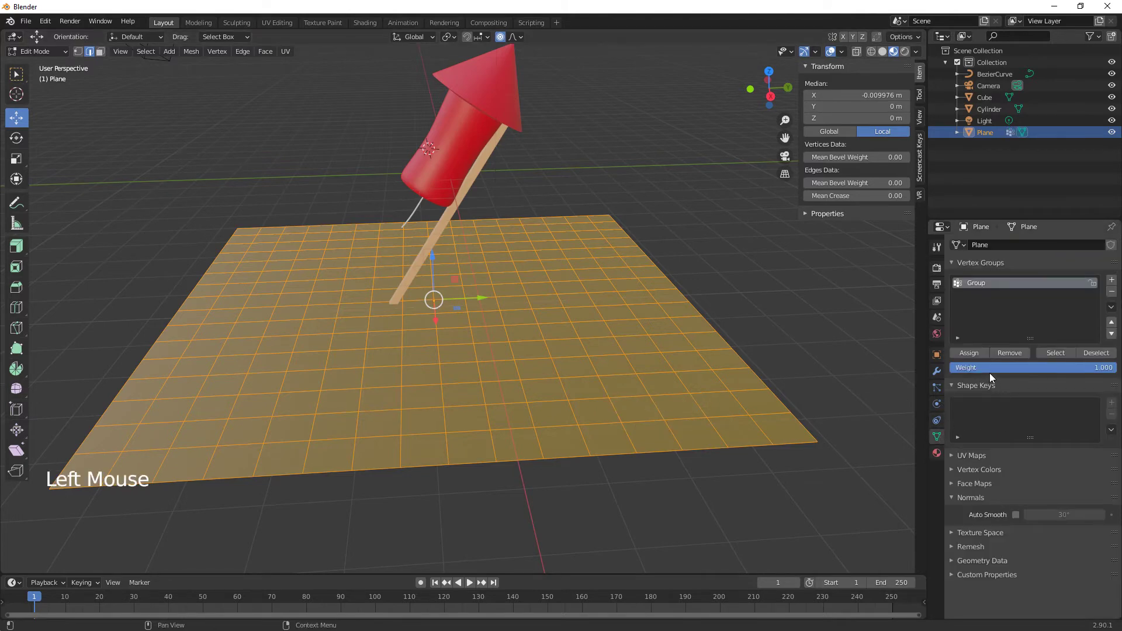
pyautogui.doubleClick(977, 283)
pyautogui.write('Grad')
pyautogui.press('BackSpace')
pyautogui.write('ss')
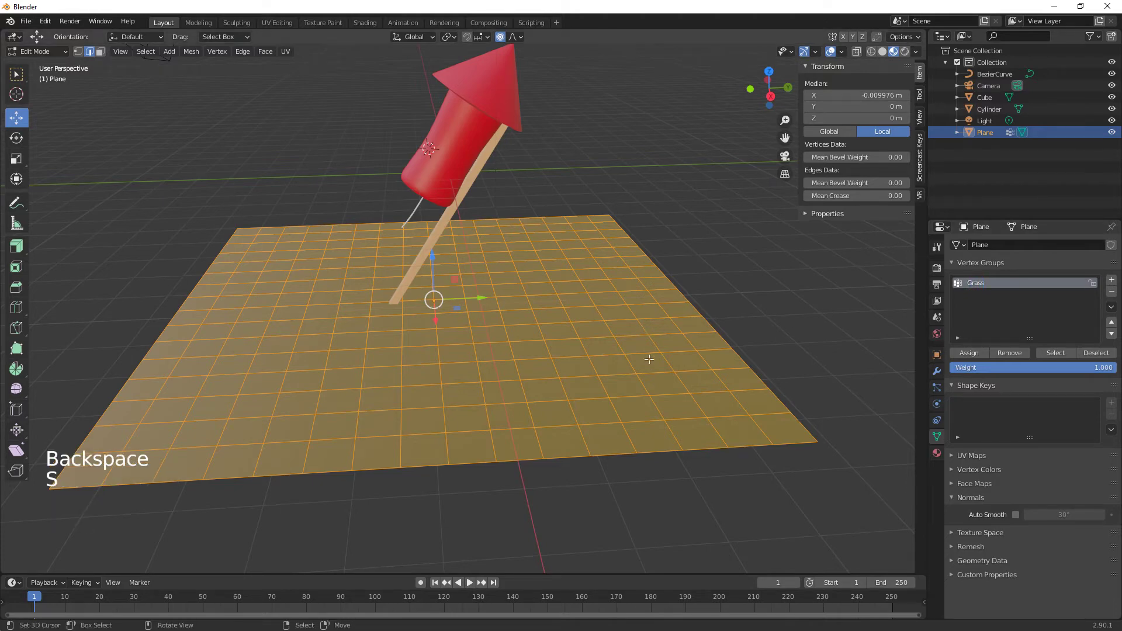
pyautogui.press('Tab')
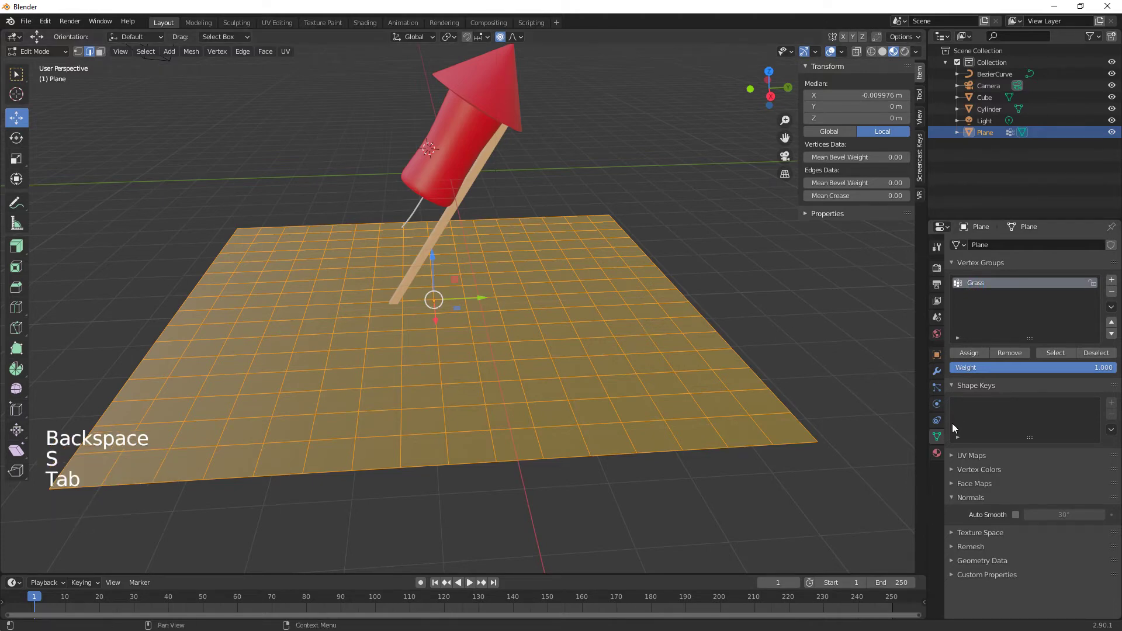
# Add a particle system to the ground plane, set it to Hair and enable its Advanced settings
pyautogui.click(936, 387)
pyautogui.middleClick(1026, 399)
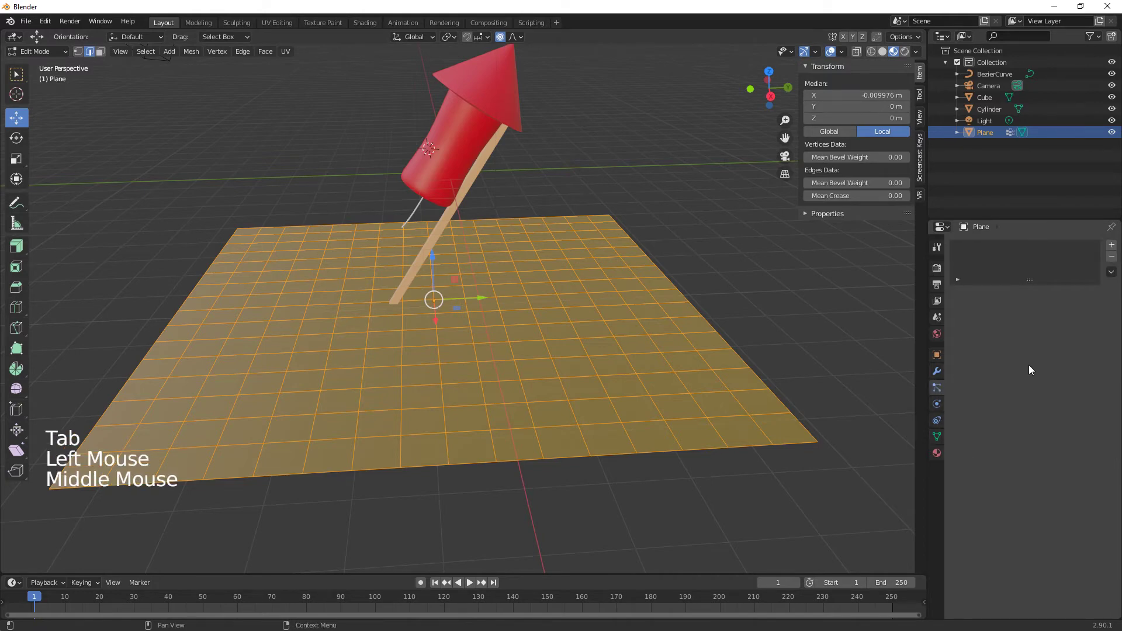
pyautogui.click(1111, 245)
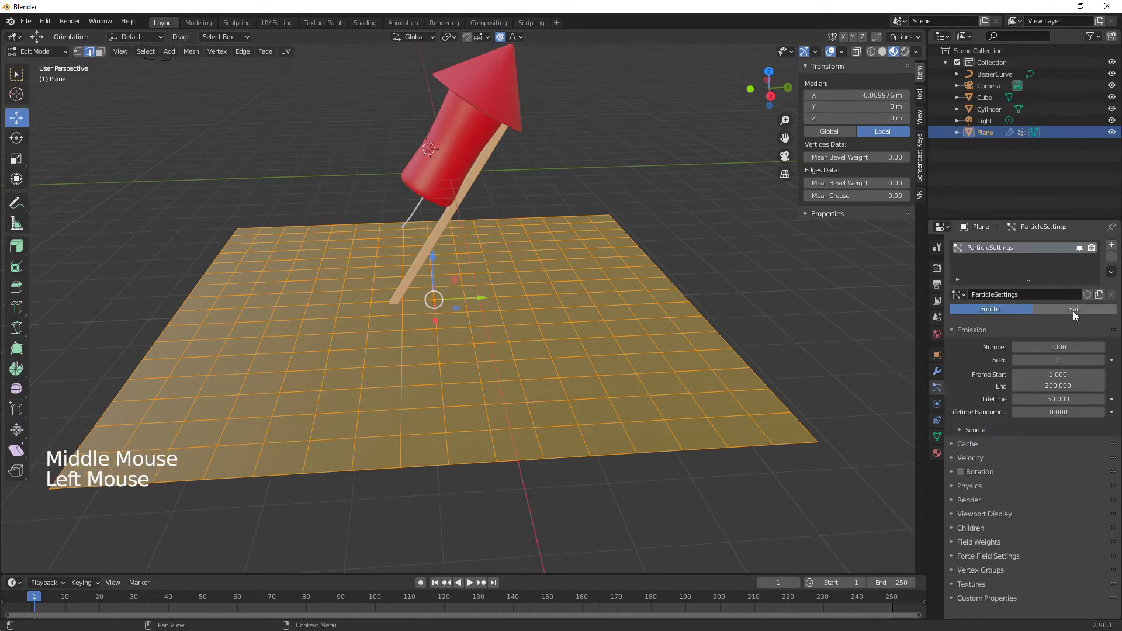
pyautogui.click(1074, 310)
pyautogui.click(1046, 324)
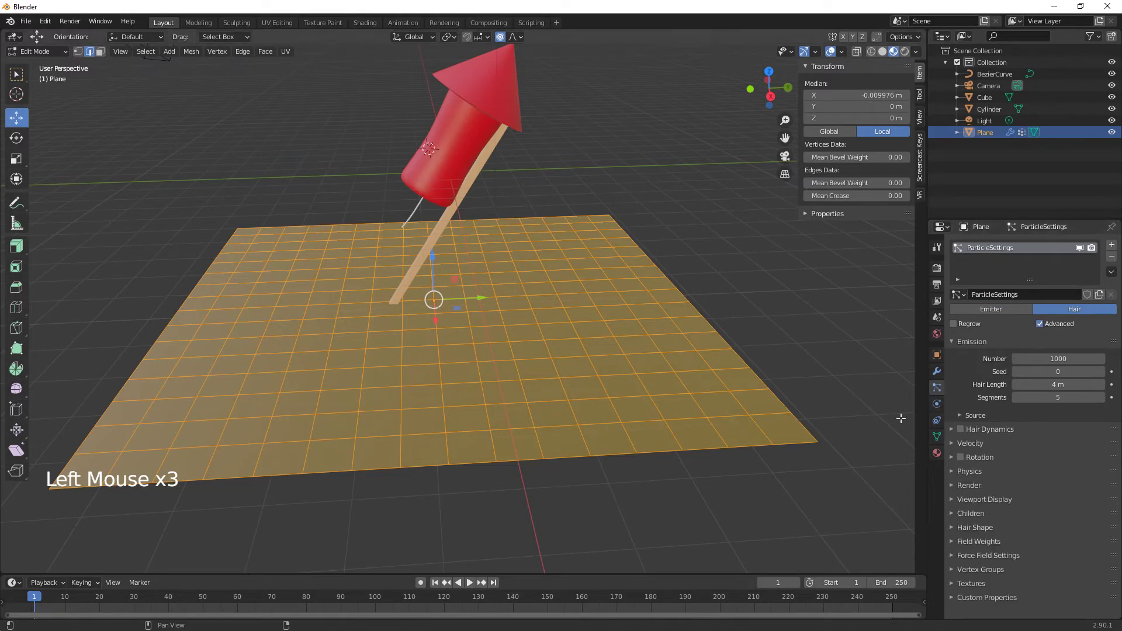
# Return the plane to Object Mode and shorten its particle hair length to 1.07 m
pyautogui.moveTo(828, 441); pyautogui.dragTo(769, 426, button='middle')
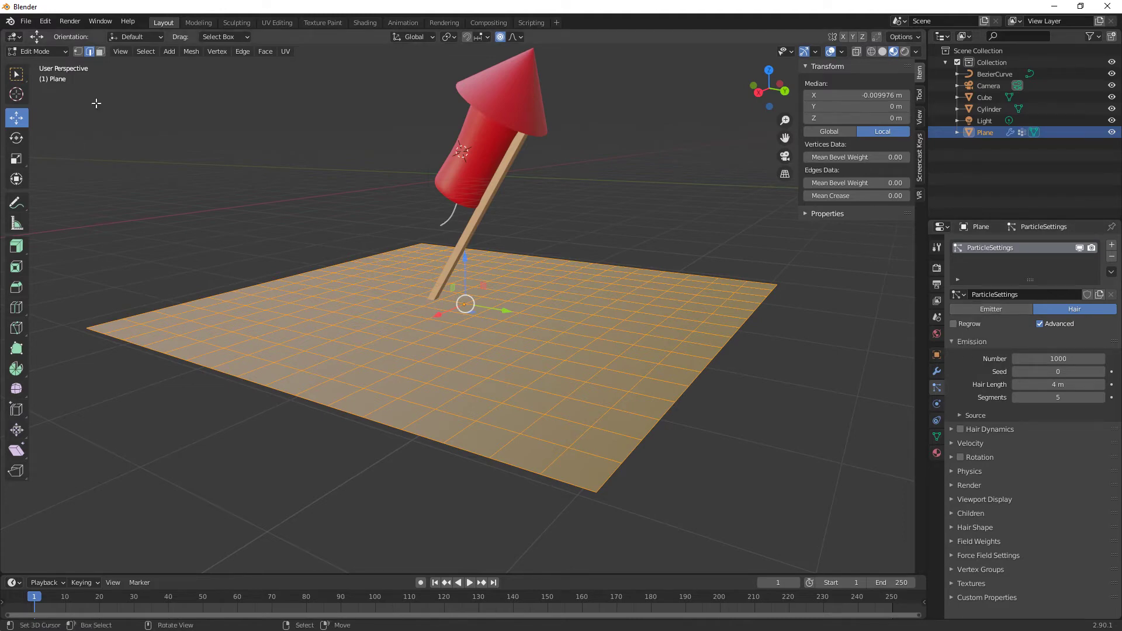
pyautogui.click(51, 51)
pyautogui.click(51, 65)
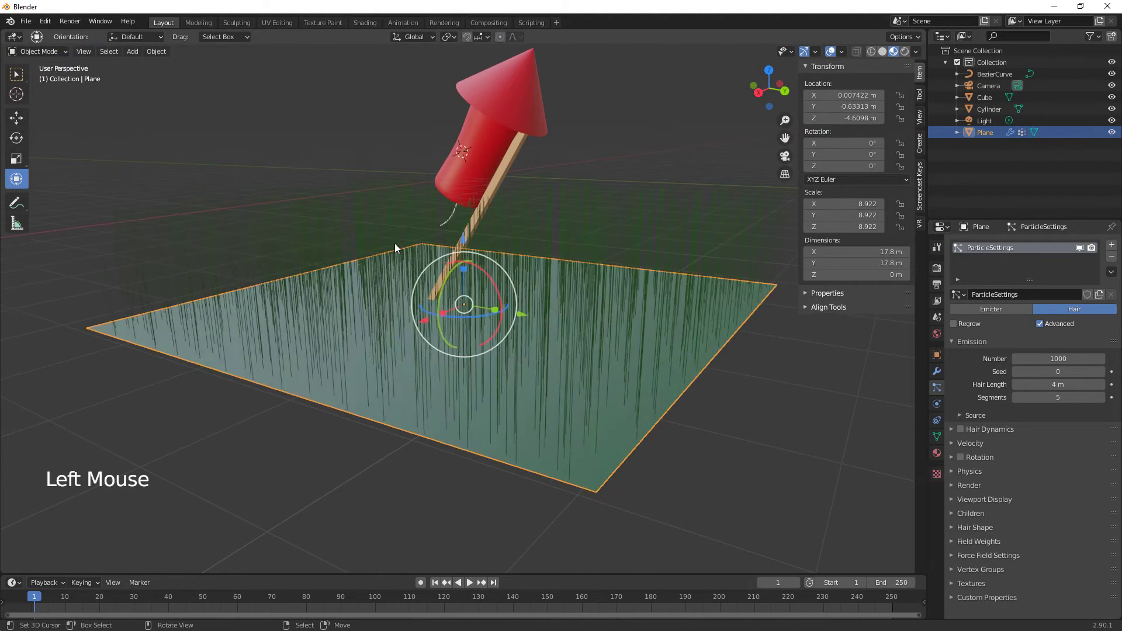
pyautogui.moveTo(452, 392); pyautogui.dragTo(503, 401, button='middle')
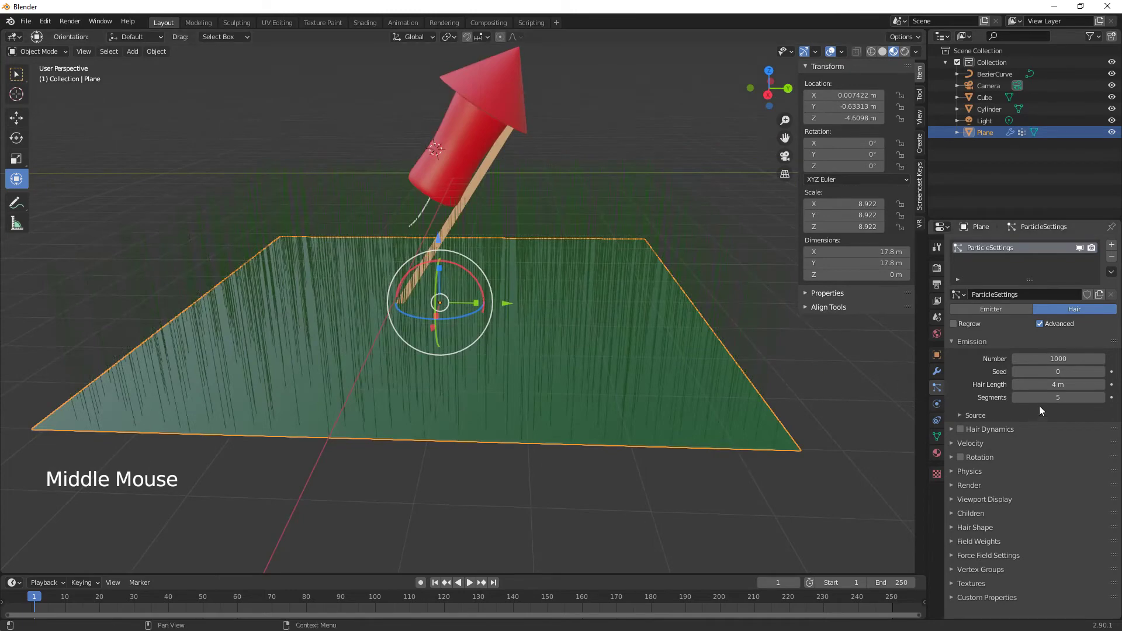
pyautogui.moveTo(1046, 384); pyautogui.dragTo(1008, 385)
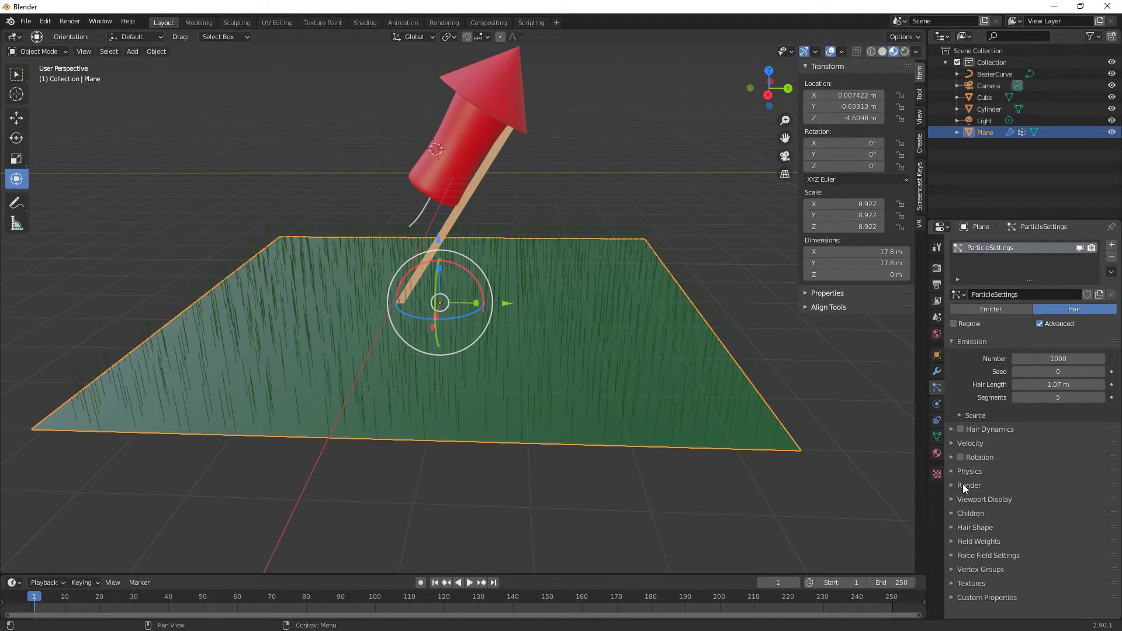
# Set the Brownian force of the hair particles' physics to 0.3 to make the grass strands irregular
pyautogui.click(950, 486)
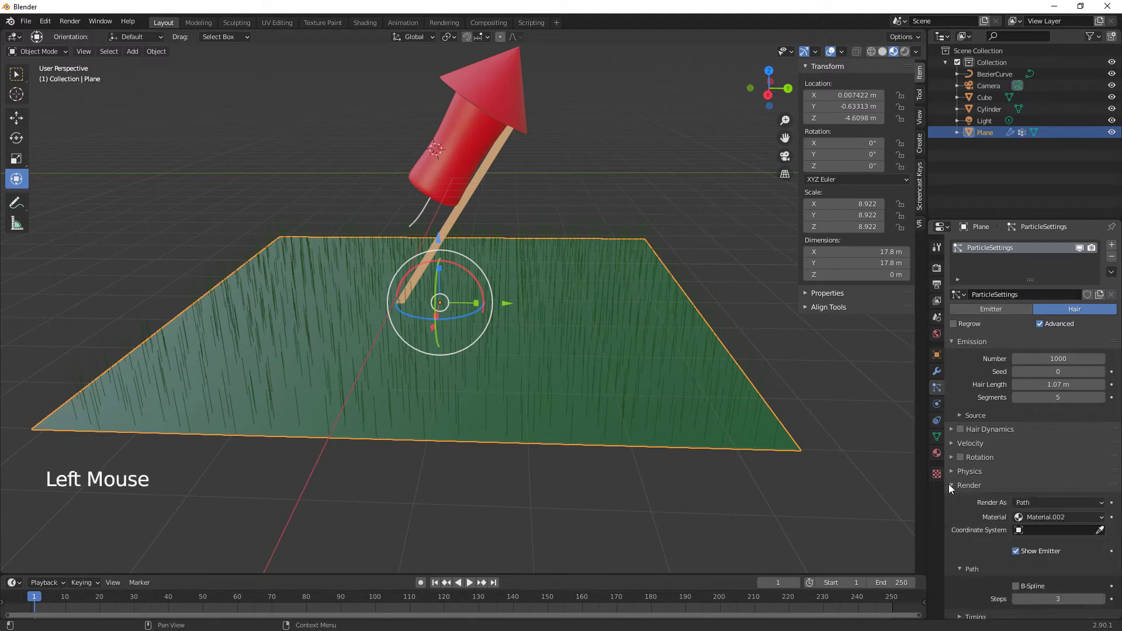
pyautogui.click(950, 486)
pyautogui.click(950, 471)
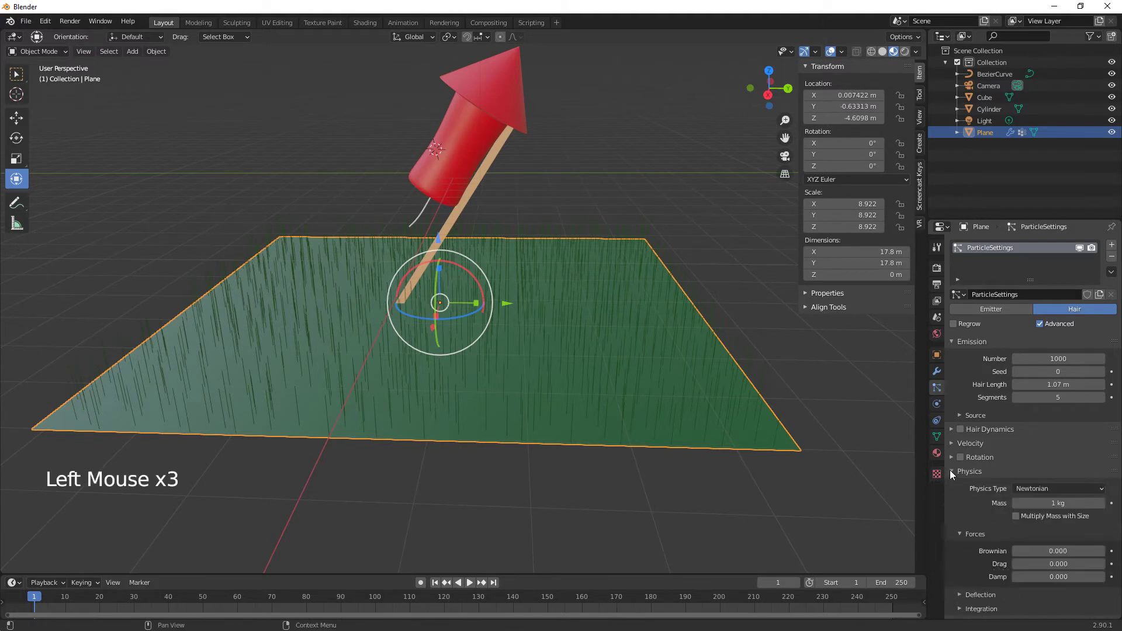
pyautogui.click(1055, 549)
pyautogui.write('0.3')
pyautogui.press('Return')
pyautogui.moveTo(776, 472); pyautogui.dragTo(799, 450, button='middle')
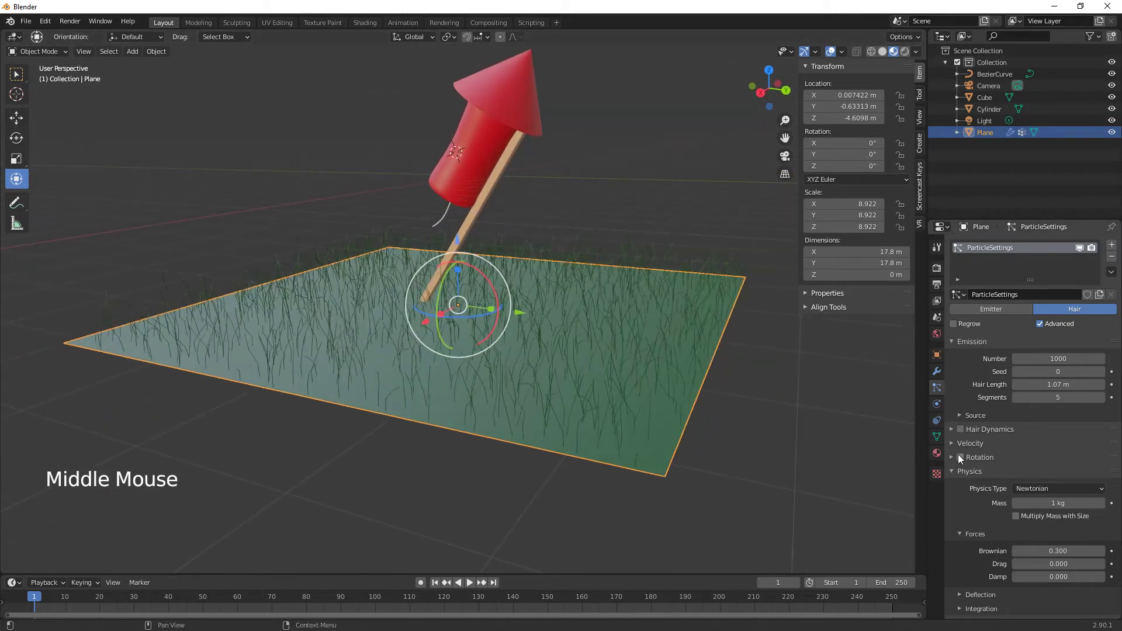
pyautogui.click(952, 472)
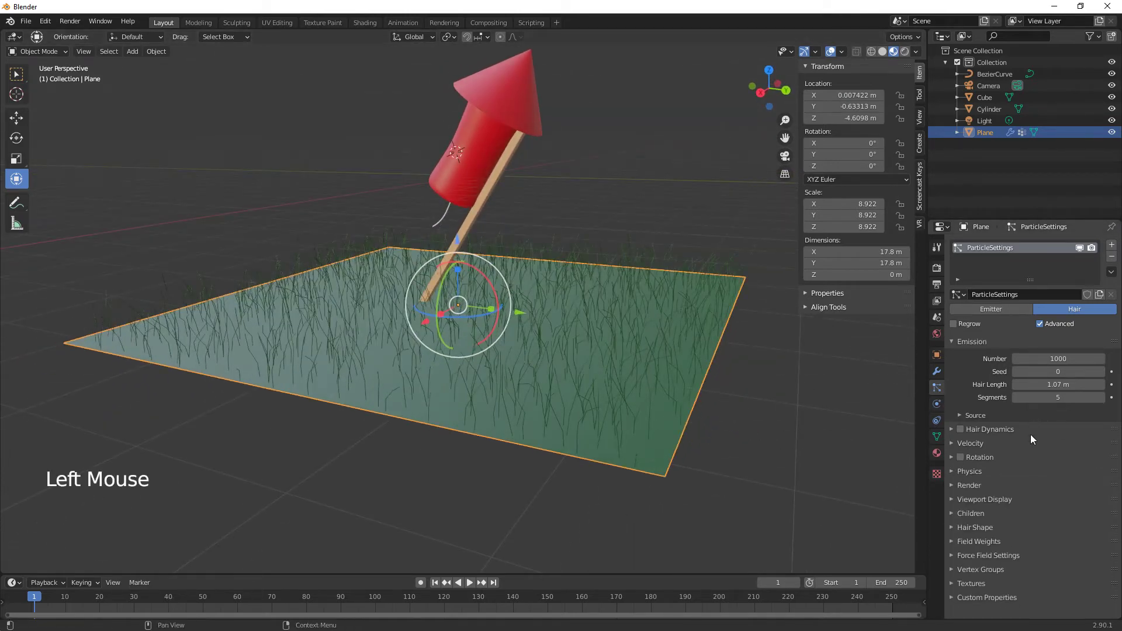
# Set the hair particles' children to Interpolated and reduce the hair length to 0.66 m
pyautogui.click(958, 511)
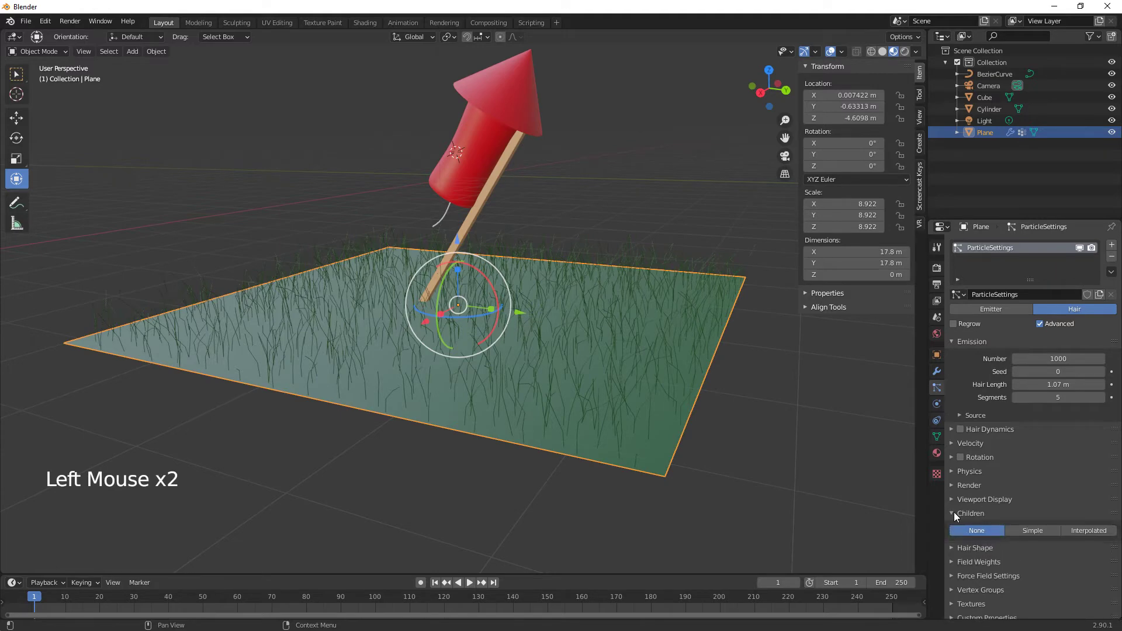
pyautogui.click(1078, 528)
pyautogui.moveTo(636, 440); pyautogui.dragTo(782, 404, button='middle')
pyautogui.moveTo(1078, 384); pyautogui.dragTo(1030, 384)
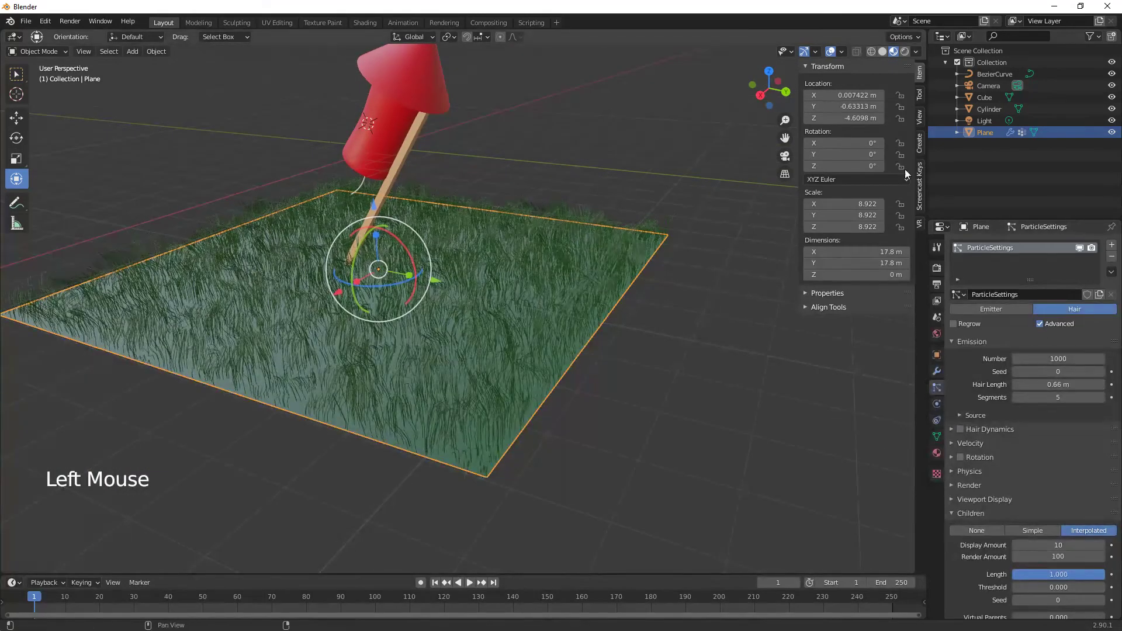
# Preview the scene in rendered shading and set the root diameter of the grass hair shape to 0.5 m
pyautogui.click(905, 52)
pyautogui.moveTo(628, 454); pyautogui.dragTo(620, 459, button='middle')
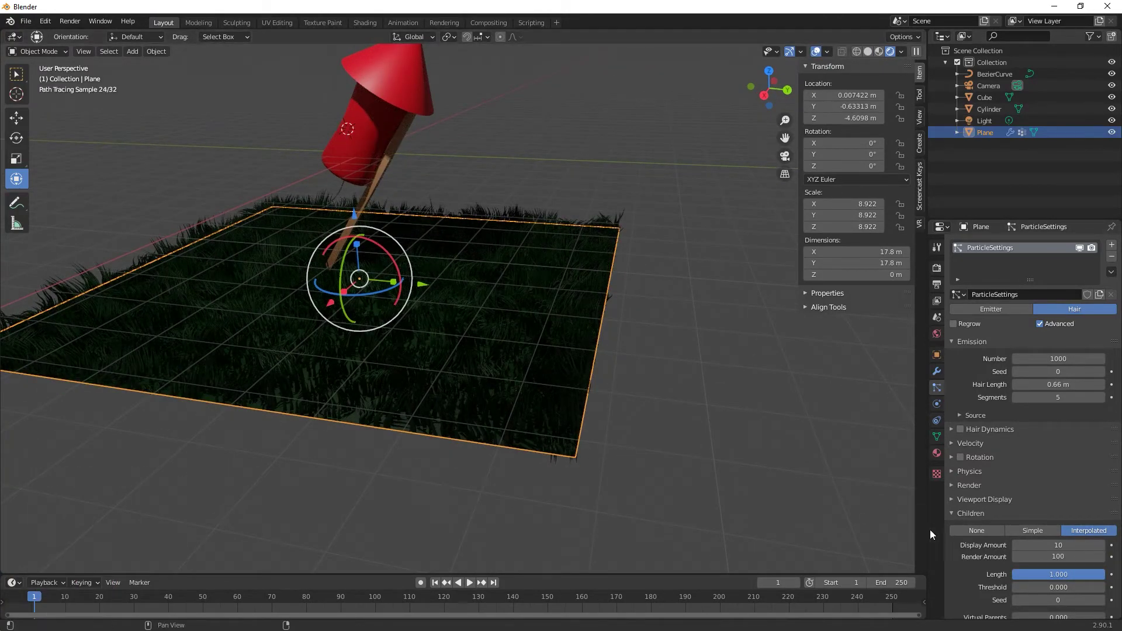
pyautogui.click(952, 511)
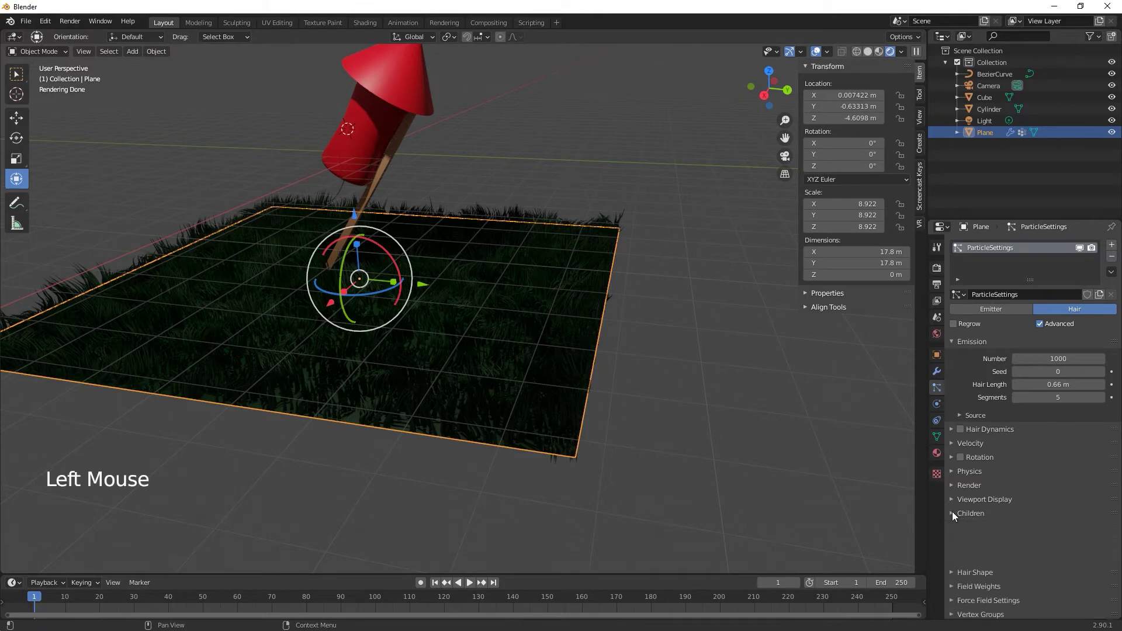
pyautogui.scroll(-1, 956, 518)
pyautogui.scroll(1, 955, 518)
pyautogui.scroll(-2, 956, 518)
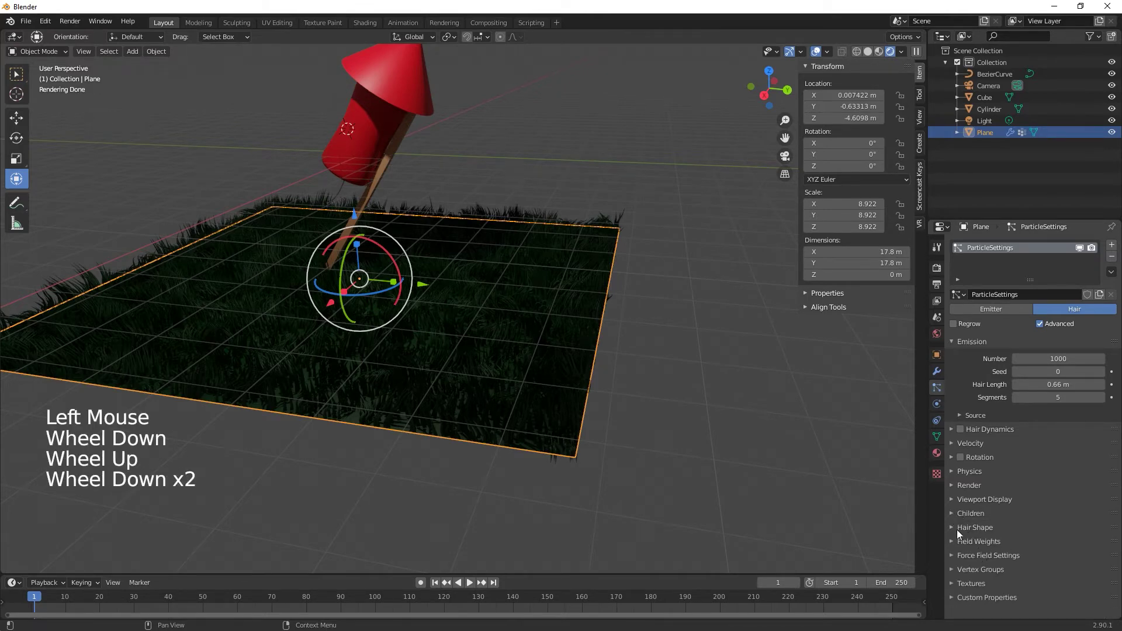
pyautogui.click(954, 527)
pyautogui.doubleClick(1058, 560)
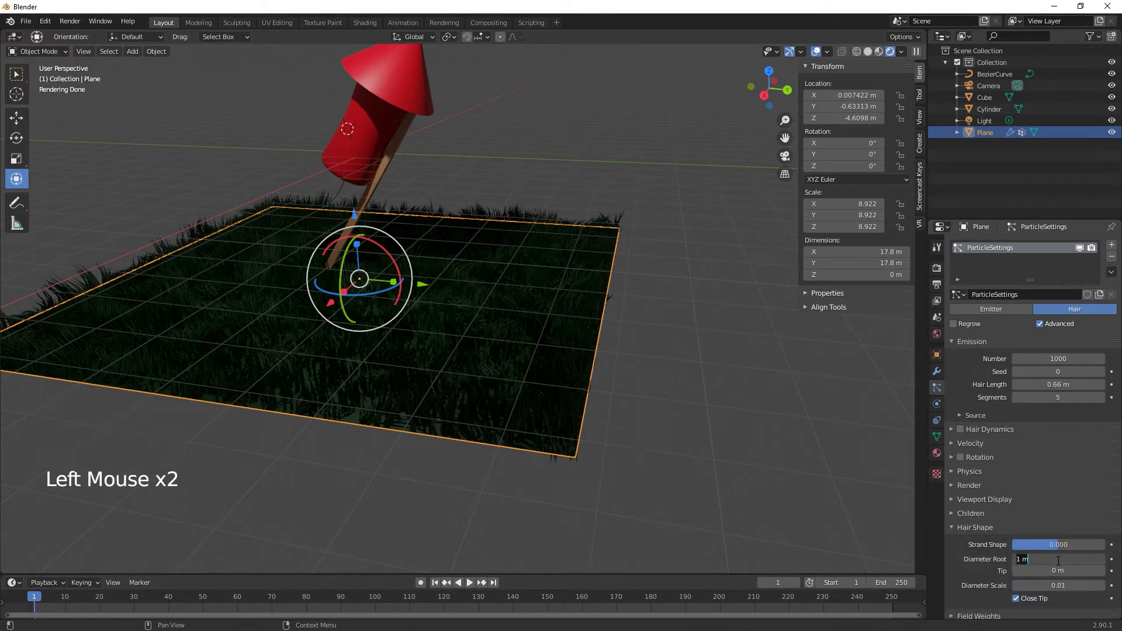
pyautogui.write('0.5')
pyautogui.press('Return')
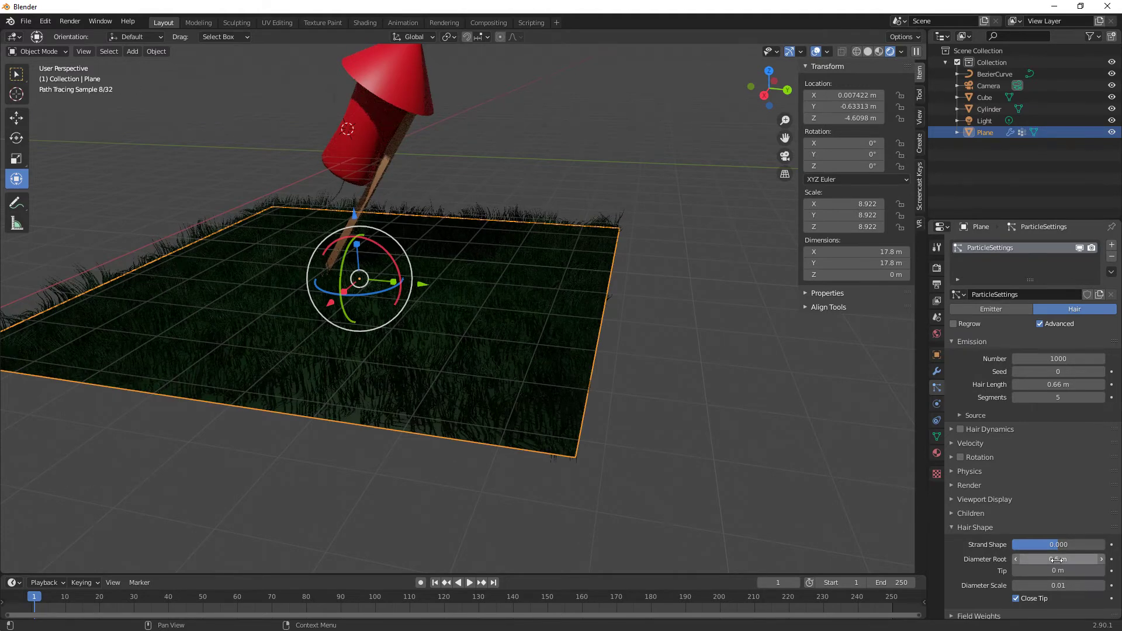
pyautogui.click(1058, 560)
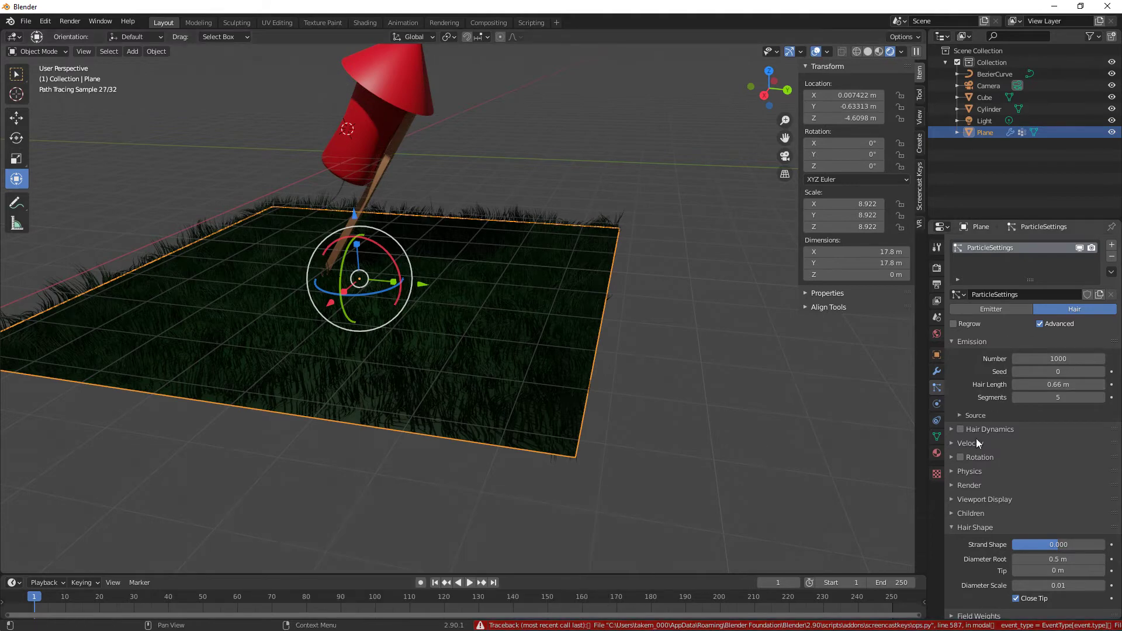
# Raise the number of emitted grass hairs to 2000
pyautogui.click(952, 512)
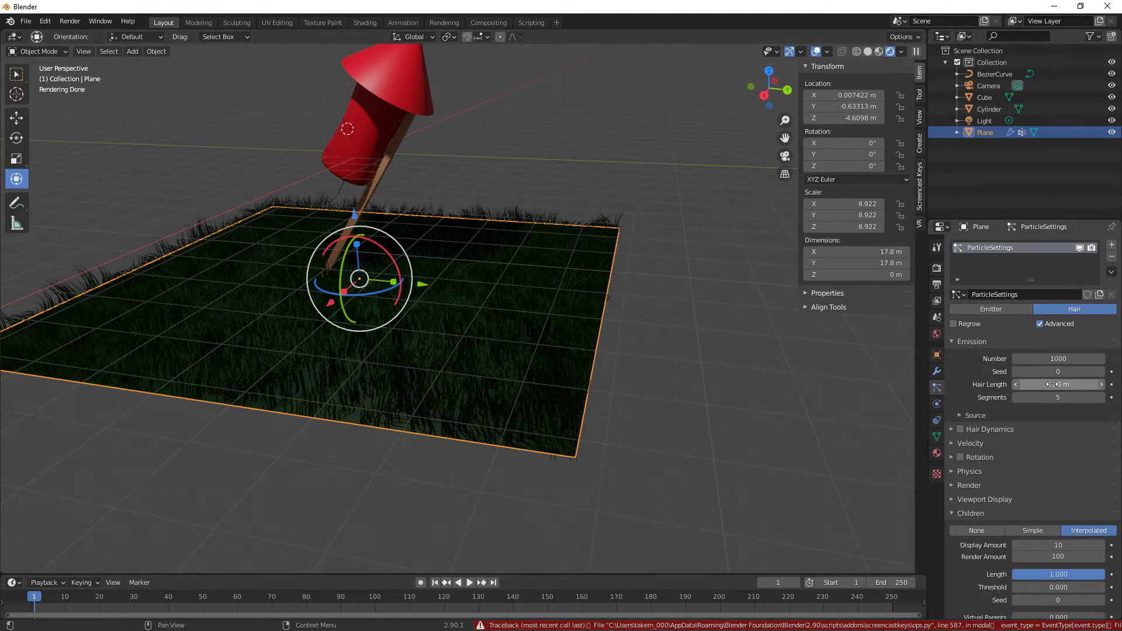
pyautogui.click(1060, 359)
pyautogui.write('2000')
pyautogui.press('Return')
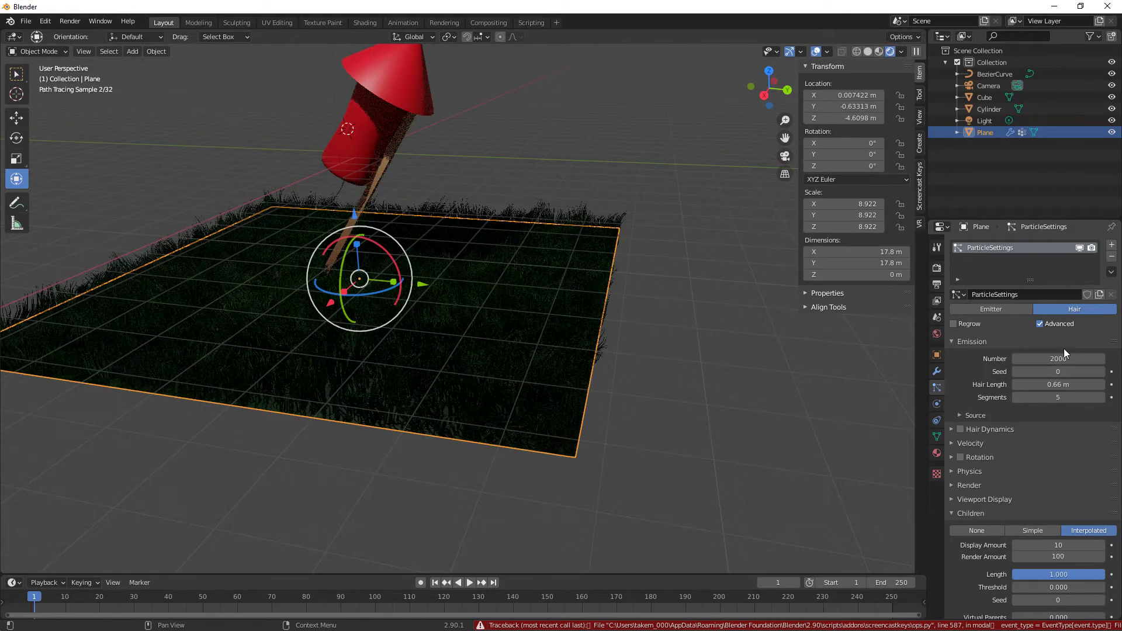
pyautogui.moveTo(629, 436)
pyautogui.mouseDown(button='middle')
pyautogui.moveTo(648, 435)
pyautogui.moveTo(606, 437)
pyautogui.moveTo(674, 448)
pyautogui.moveTo(597, 437)
pyautogui.moveTo(539, 381)
pyautogui.moveTo(649, 405)
pyautogui.moveTo(643, 391)
pyautogui.mouseUp(button='middle')
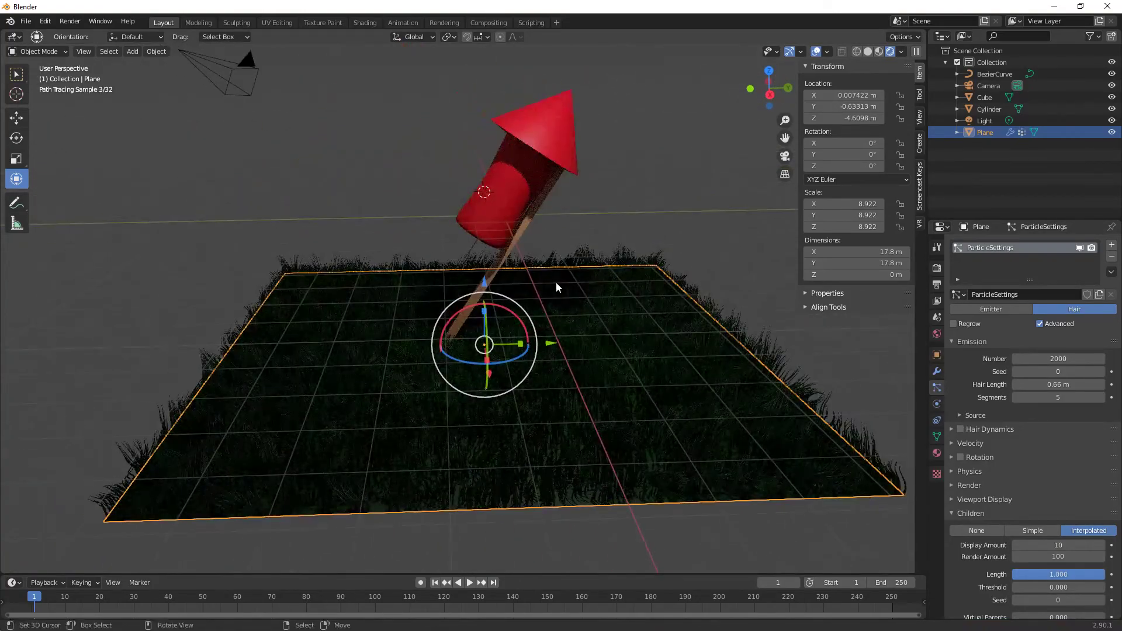
pyautogui.click(474, 244)
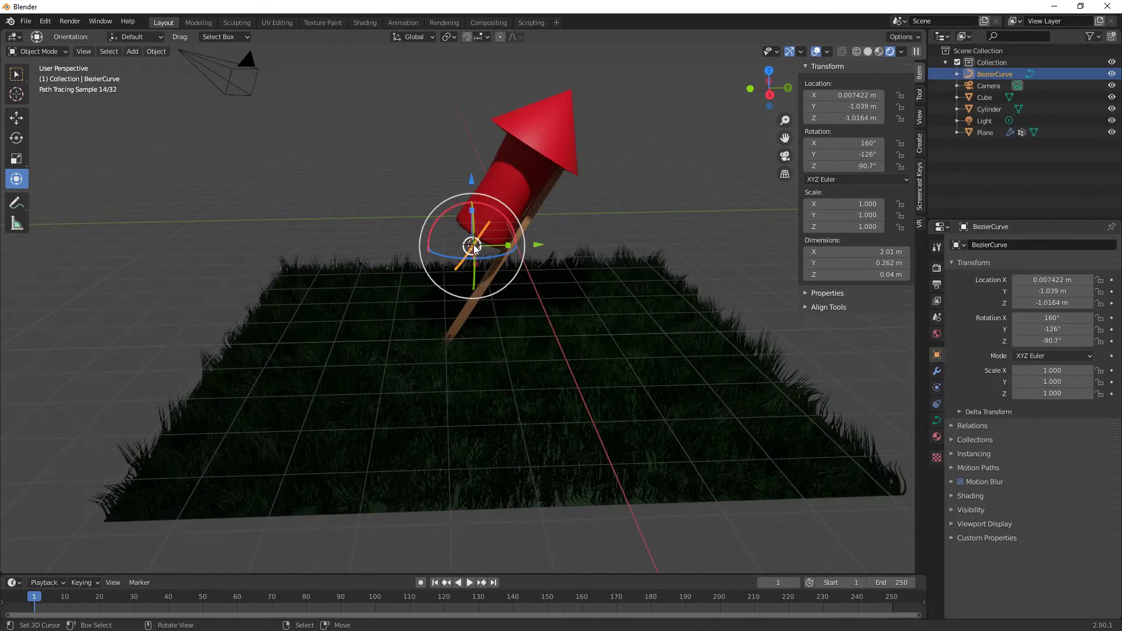
pyautogui.press('Tab')
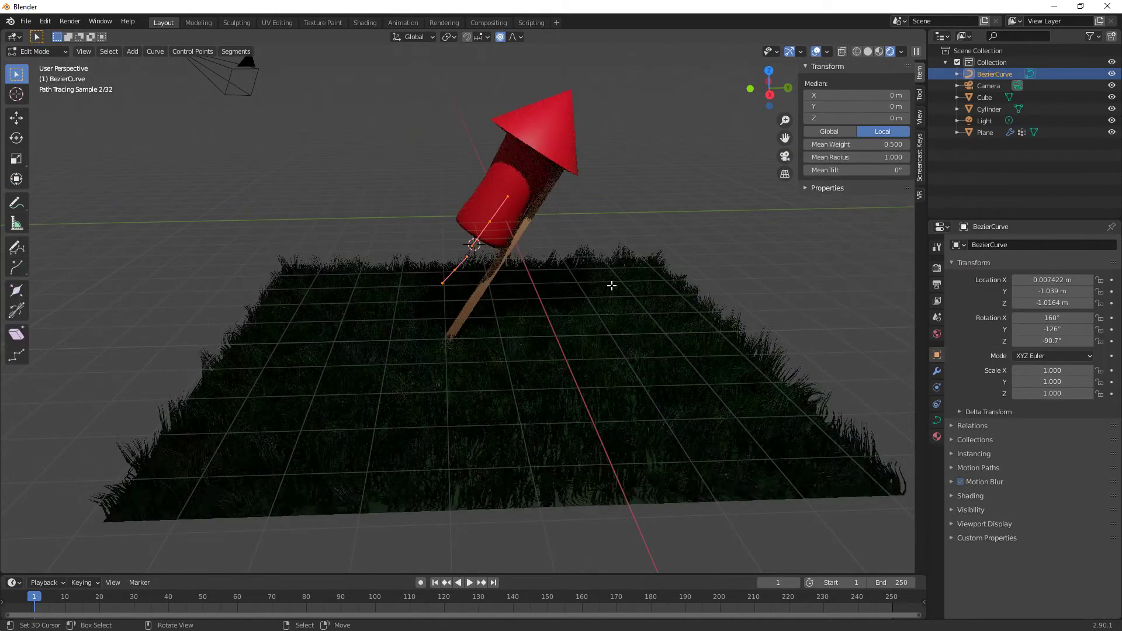
pyautogui.click(56, 52)
pyautogui.click(35, 65)
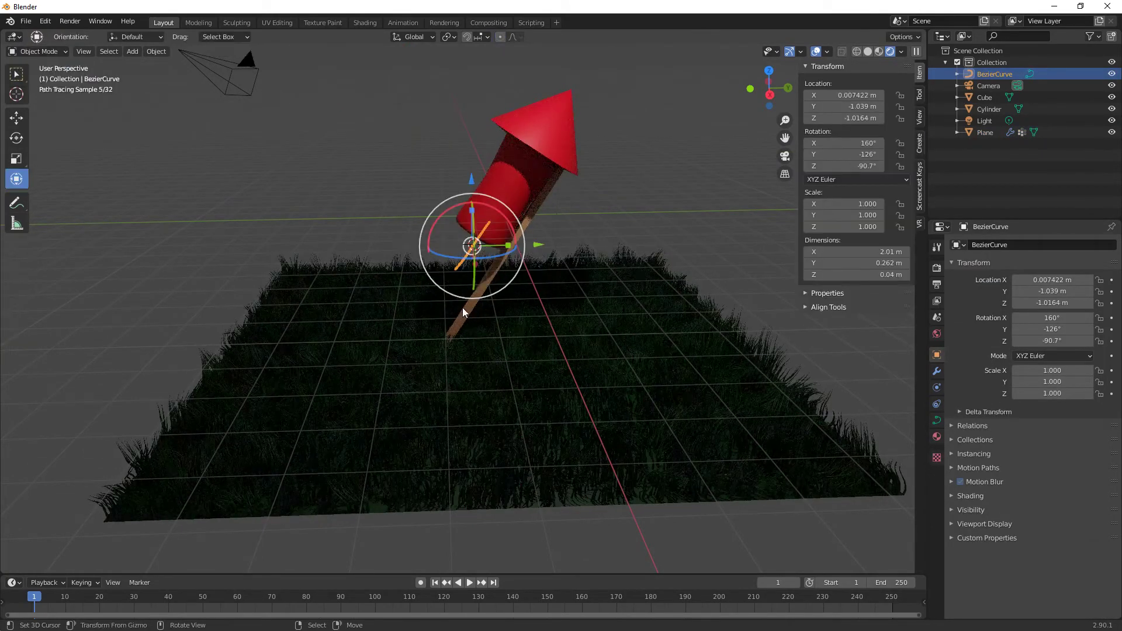
# Place the 3D cursor at the lower end of the fuse and add a UV sphere there
pyautogui.scroll(5, 462, 307)
pyautogui.keyDown('shift'); pyautogui.moveTo(472, 300); pyautogui.dragTo(519, 419, button='middle'); pyautogui.keyUp('shift')
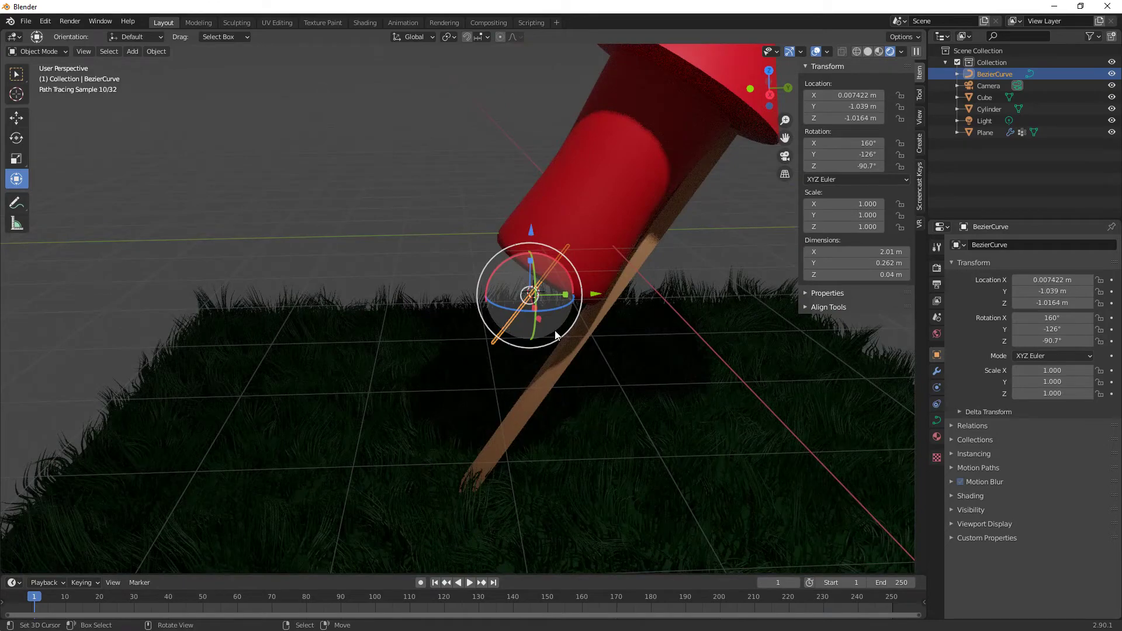
pyautogui.click(494, 345)
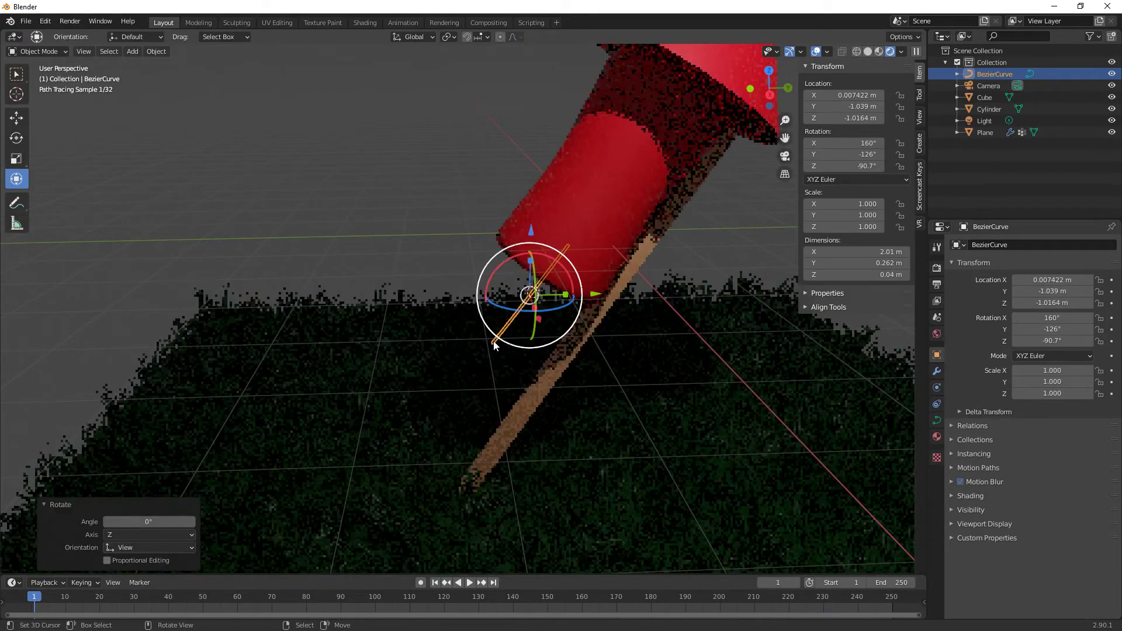
pyautogui.keyDown('shift'); pyautogui.rightClick(387, 211); pyautogui.keyUp('shift')
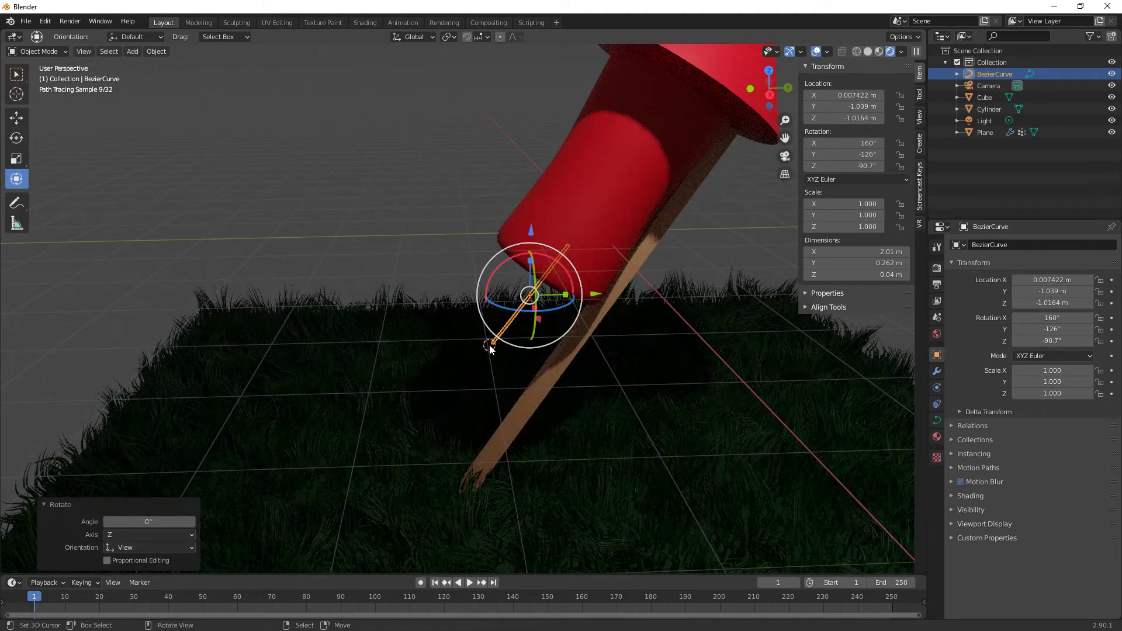
pyautogui.hotkey('shift', 'a')
pyautogui.moveTo(489, 345)
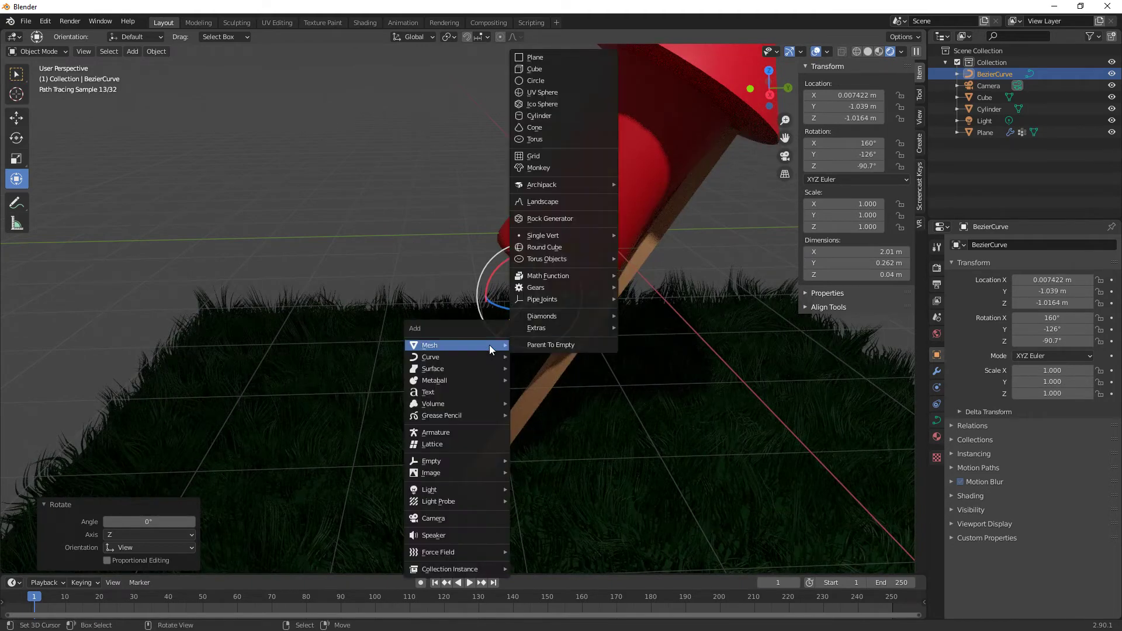
pyautogui.click(558, 92)
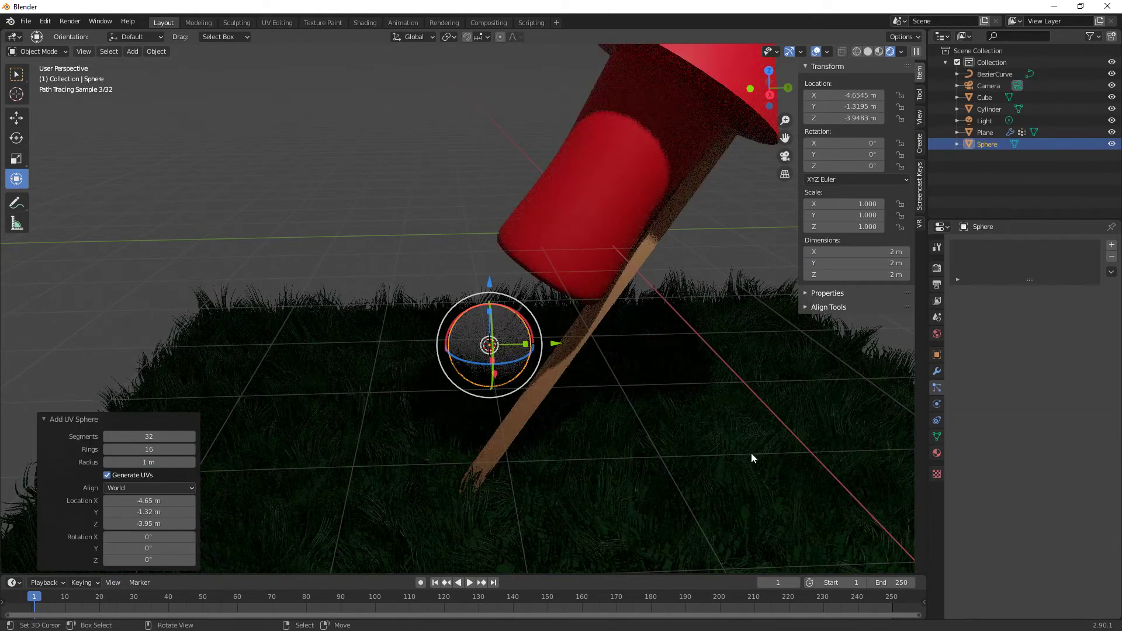
# Scale the sphere to 0.138, add an emitter particle system to it and play the animation briefly
pyautogui.press('s')
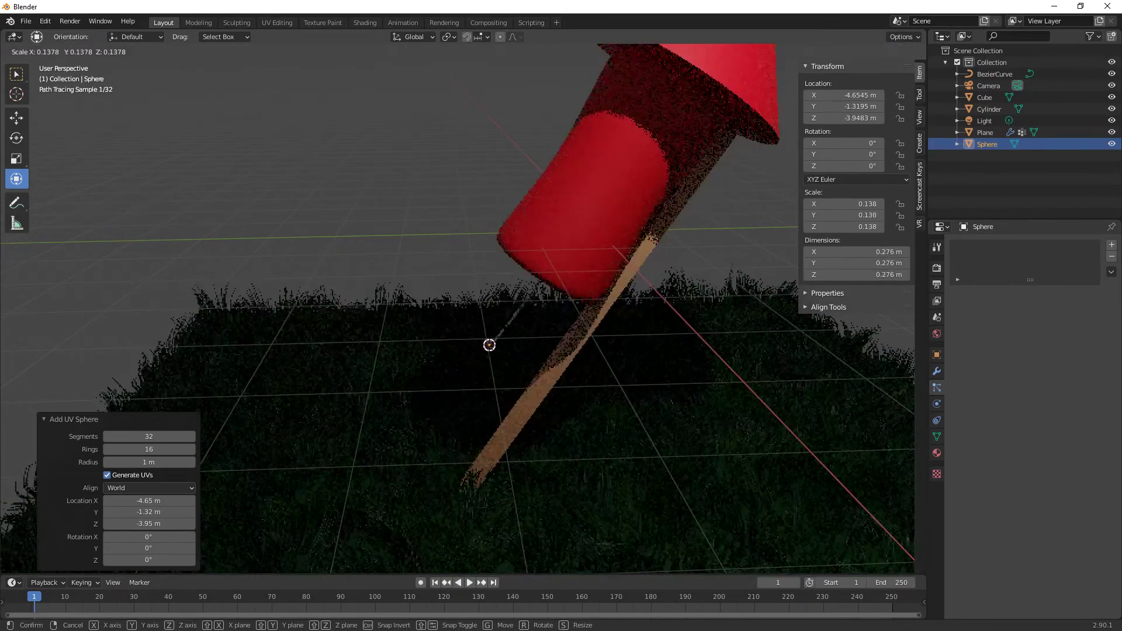
pyautogui.click(509, 383)
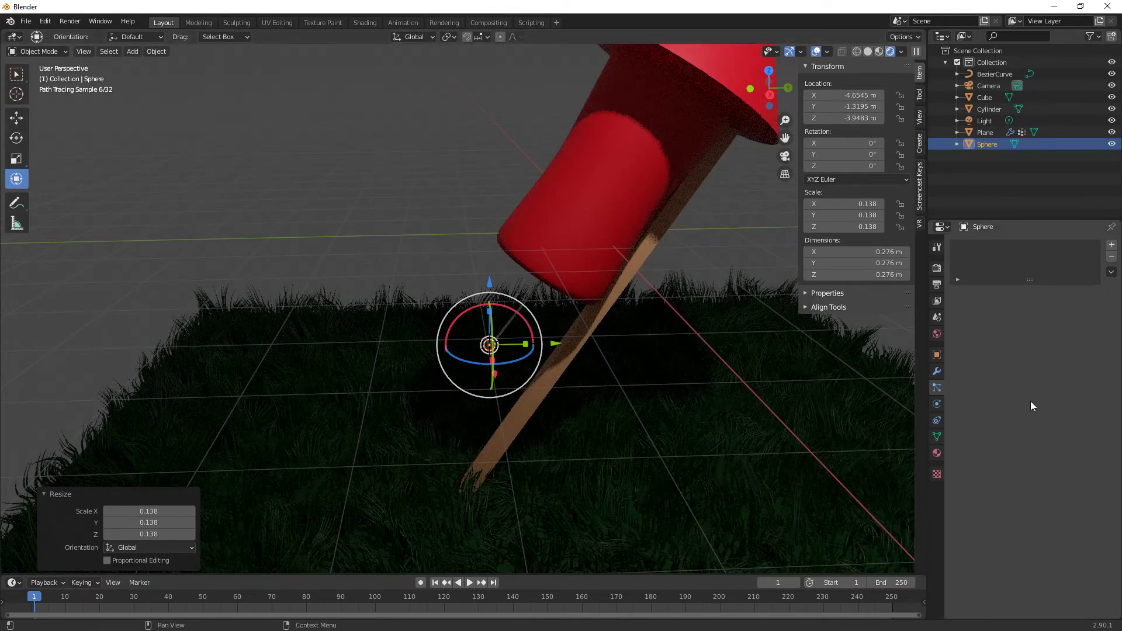
pyautogui.click(1111, 245)
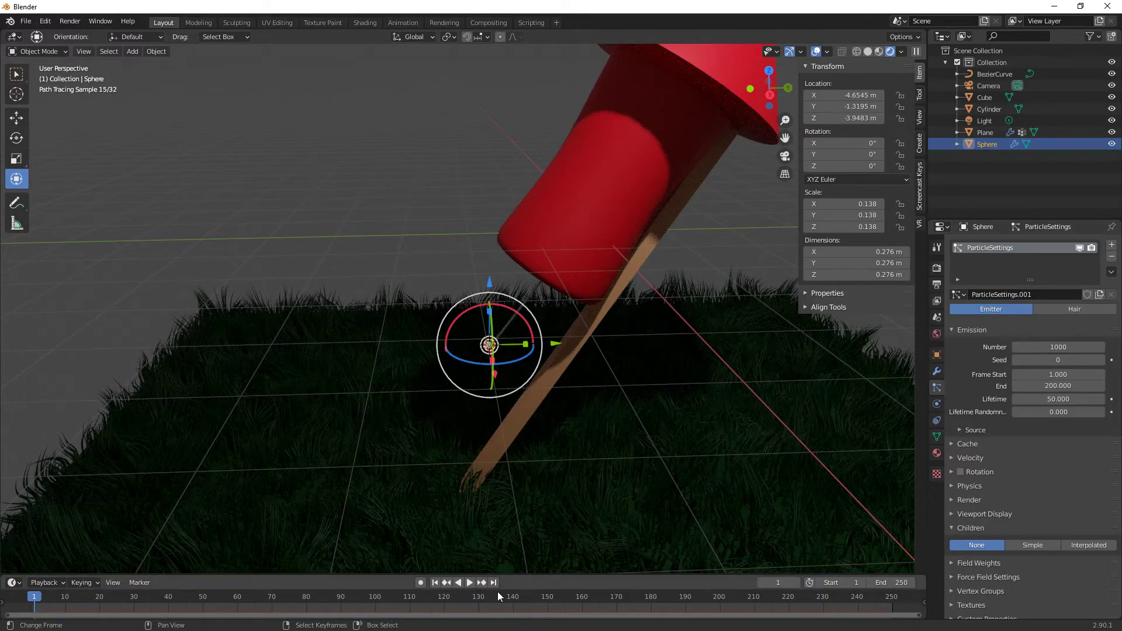
pyautogui.click(469, 582)
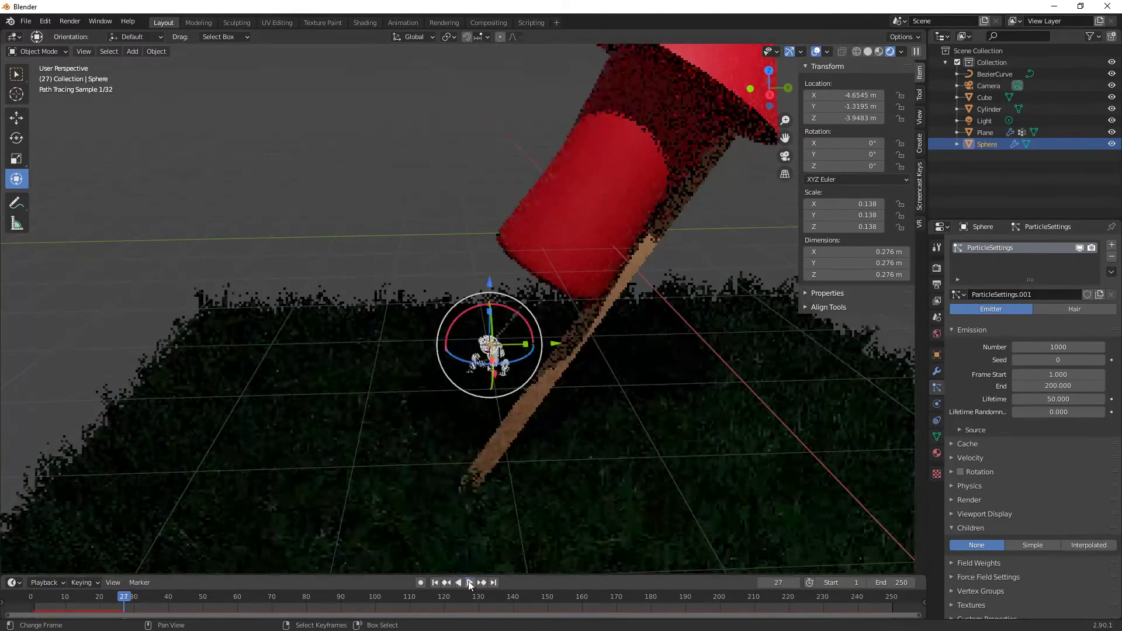
# Move the sphere to the fuse tip, about 4.58 m along X, 2.07 m up and -0.22 m along Y
pyautogui.moveTo(620, 474)
pyautogui.mouseDown(button='middle')
pyautogui.moveTo(713, 469)
pyautogui.moveTo(632, 441)
pyautogui.mouseUp(button='middle')
pyautogui.press('g')
pyautogui.press('x')
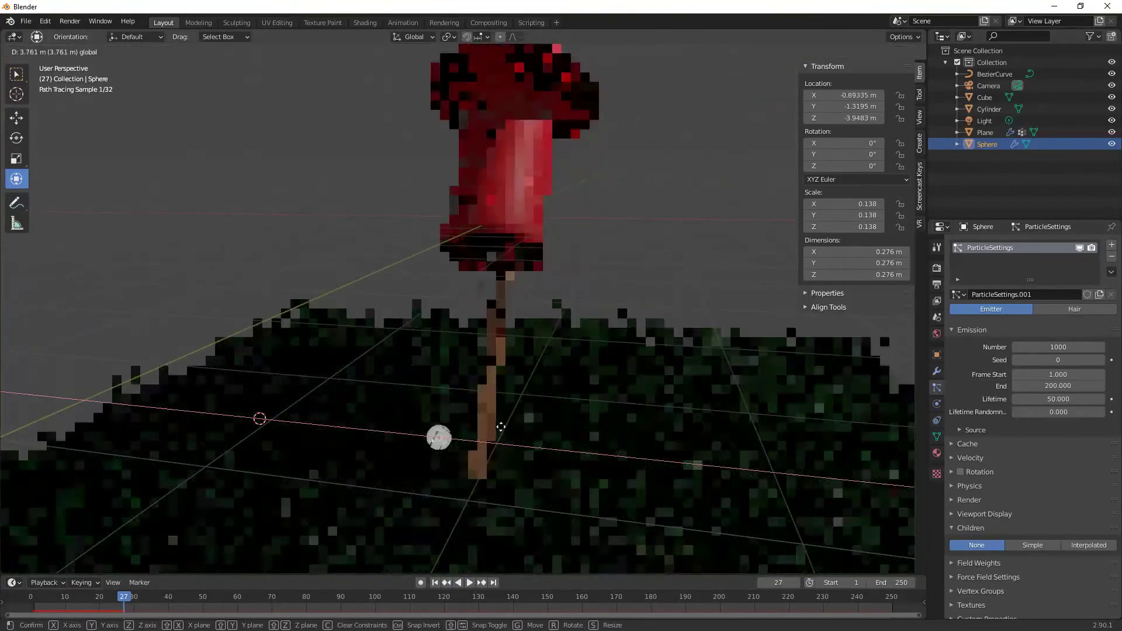
pyautogui.click(545, 427)
pyautogui.moveTo(486, 376); pyautogui.dragTo(475, 263)
pyautogui.moveTo(539, 409); pyautogui.dragTo(500, 462, button='middle')
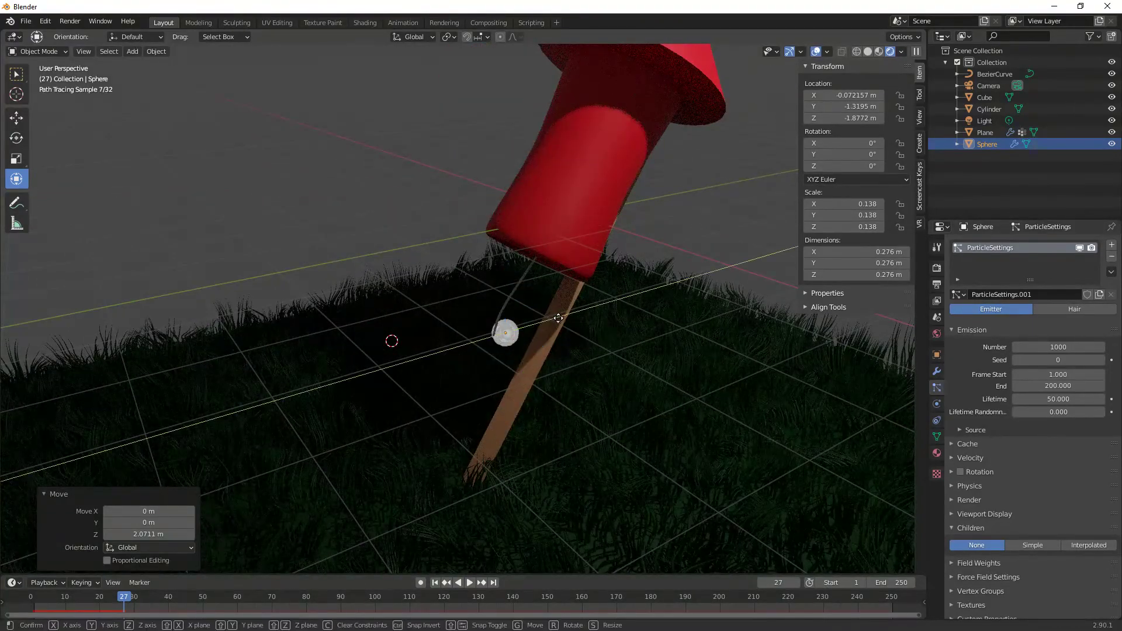
pyautogui.moveTo(558, 318); pyautogui.dragTo(550, 321)
# Shrink the sphere to a scale of 0.040 and nudge it onto the fuse end, about -0.057 m in Y and 0.092 m in X
pyautogui.press('s')
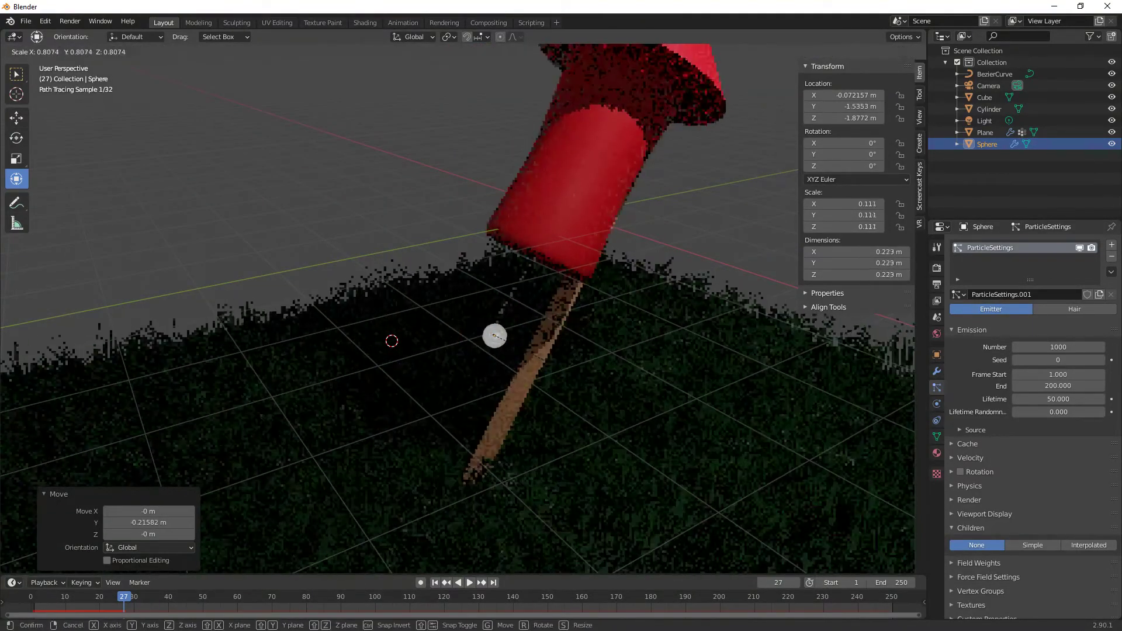
pyautogui.click(523, 379)
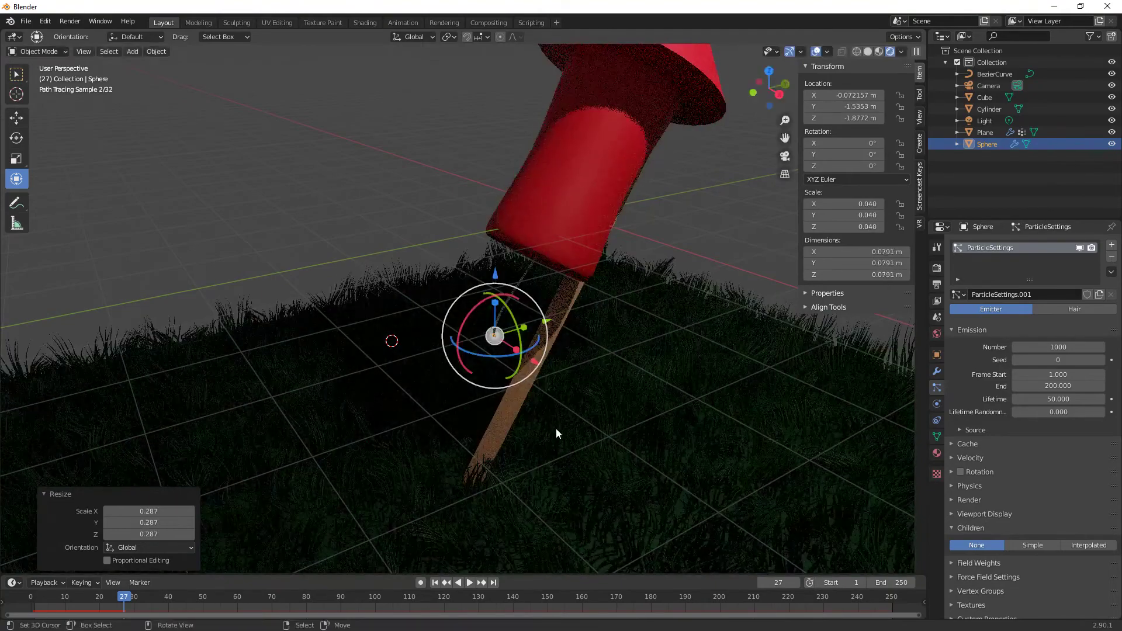
pyautogui.moveTo(552, 430); pyautogui.dragTo(496, 433, button='middle')
pyautogui.moveTo(561, 349); pyautogui.dragTo(556, 350)
pyautogui.moveTo(612, 447); pyautogui.dragTo(654, 434, button='middle')
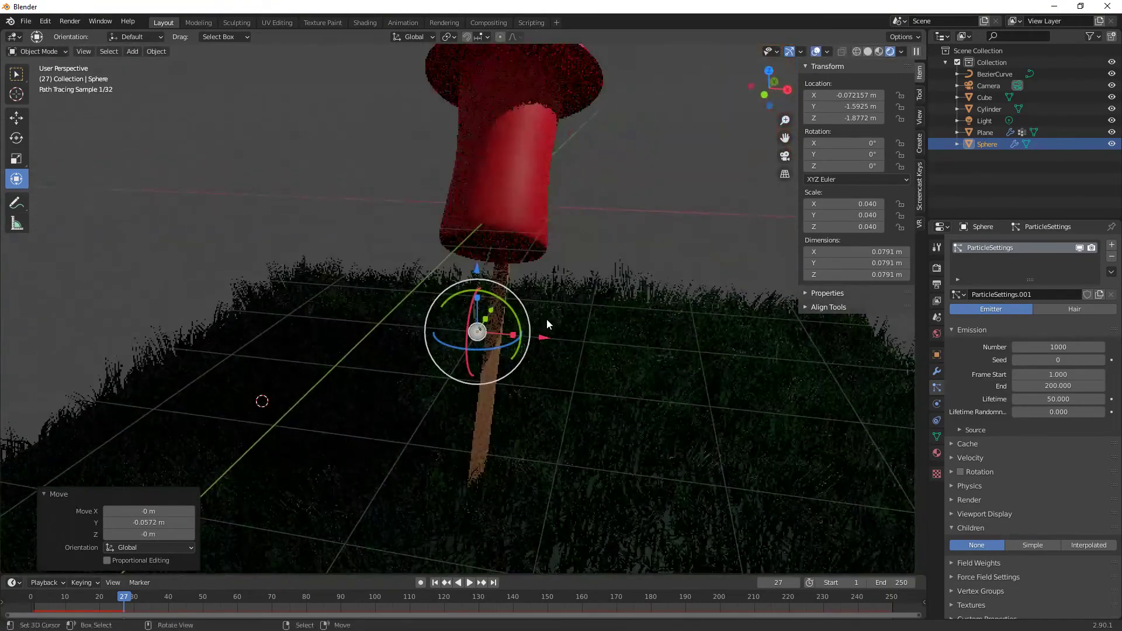
pyautogui.press('g')
pyautogui.press('x')
pyautogui.click(569, 337)
# Switch the viewport to Material Preview and play the animation to check the particles emitted at the fuse
pyautogui.moveTo(569, 338); pyautogui.dragTo(651, 370, button='middle')
pyautogui.click(879, 52)
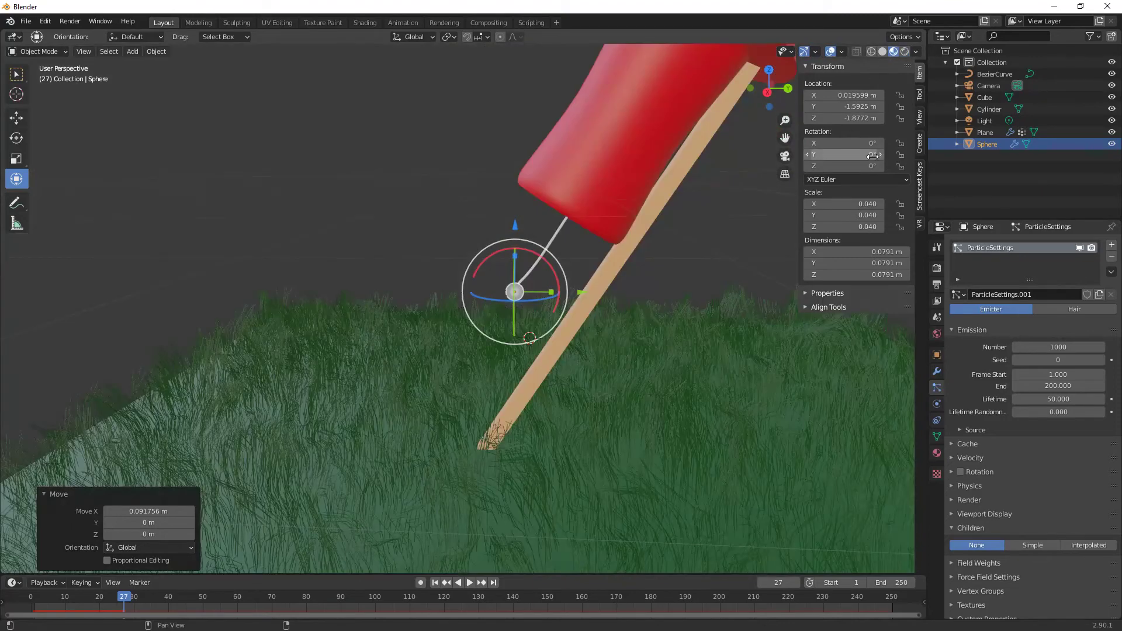
pyautogui.click(468, 583)
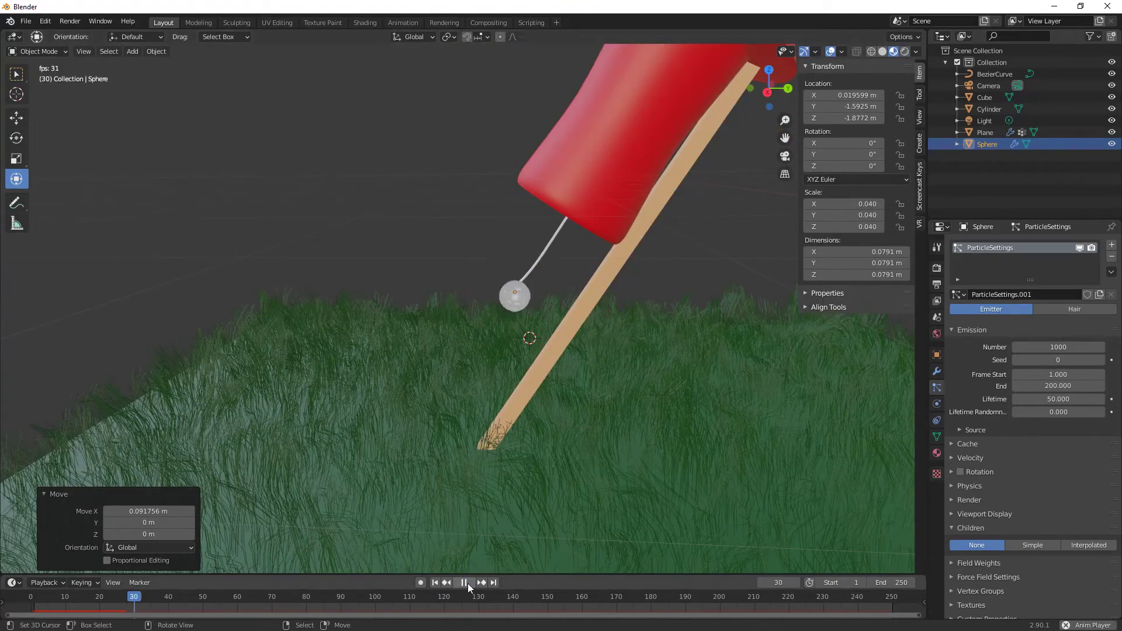
pyautogui.click(468, 583)
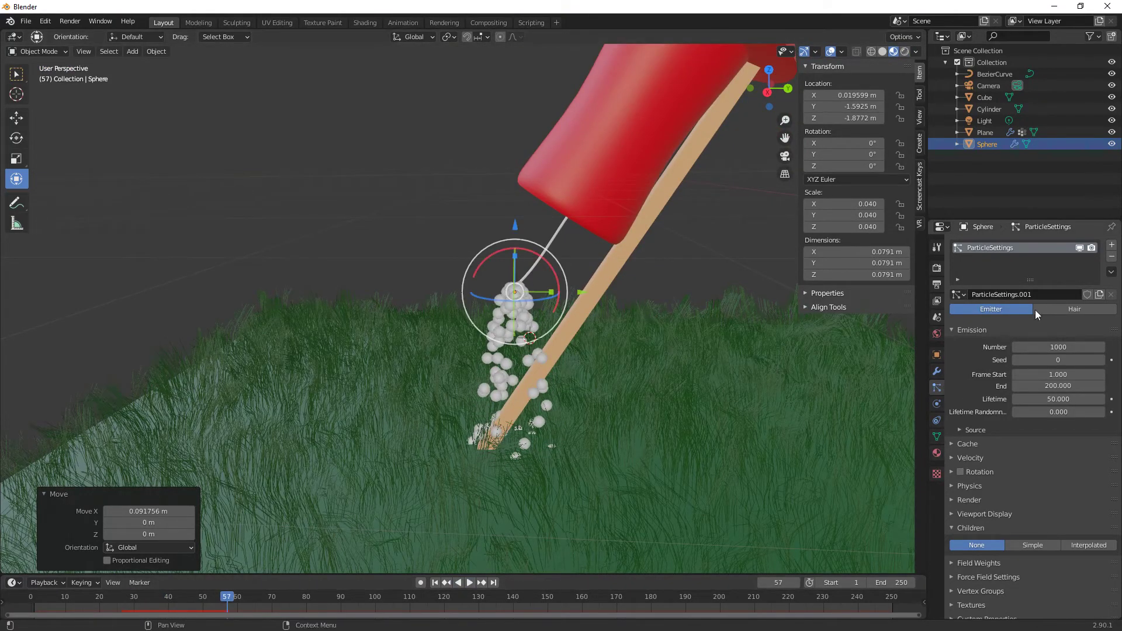
# Set the sphere's particle number to 250 and replay the emission from the first frame
pyautogui.click(1065, 346)
pyautogui.write('250')
pyautogui.press('Return')
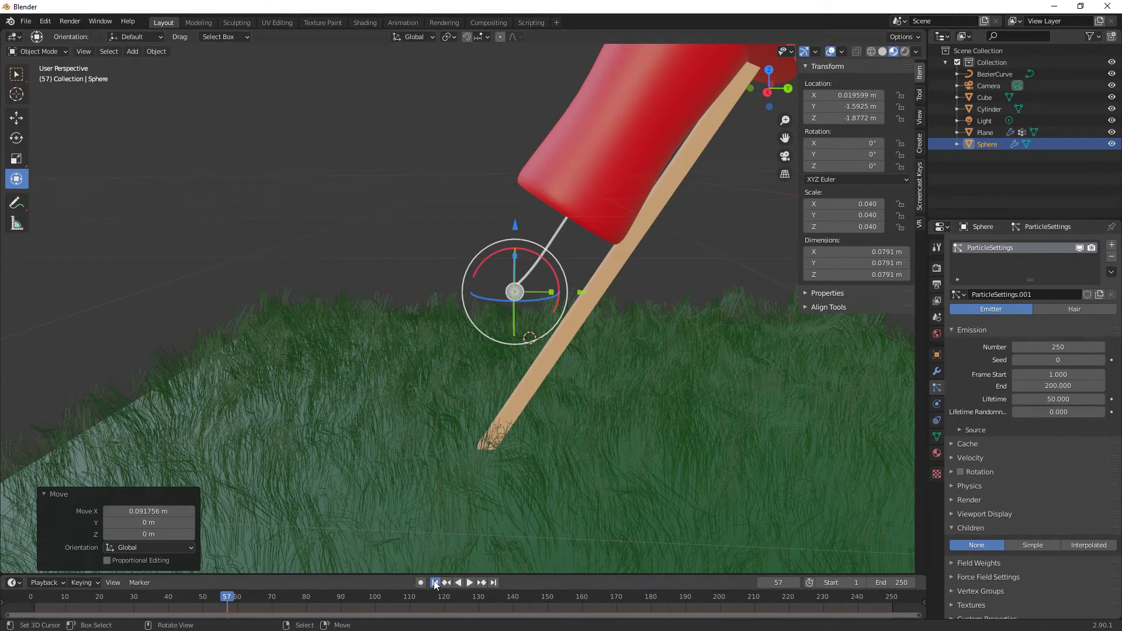
pyautogui.click(435, 582)
pyautogui.click(469, 582)
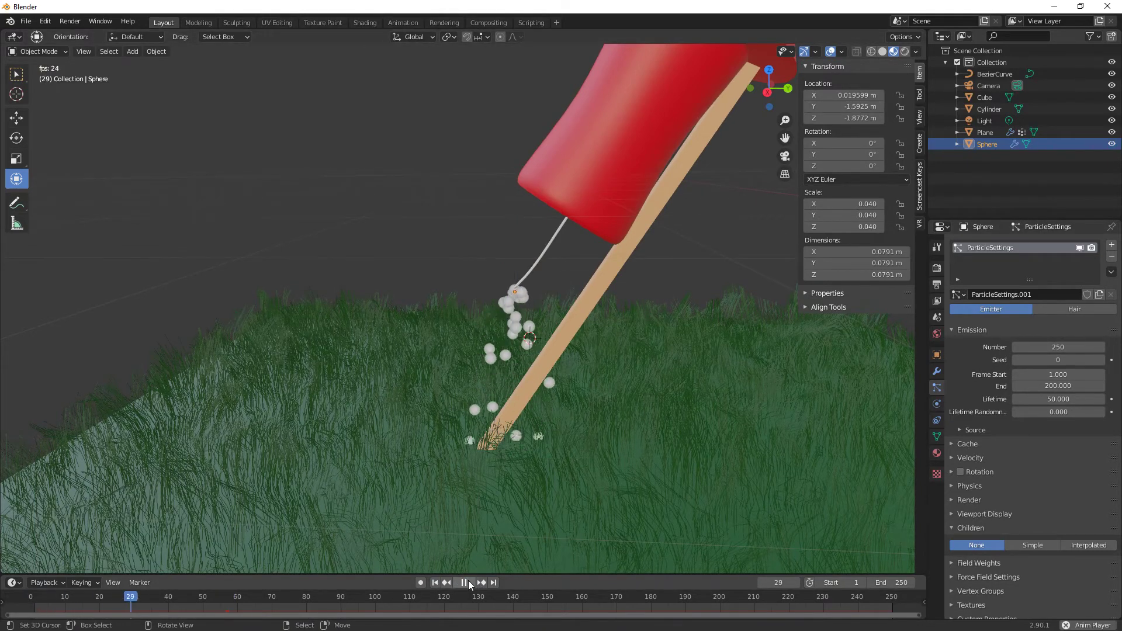
pyautogui.click(468, 581)
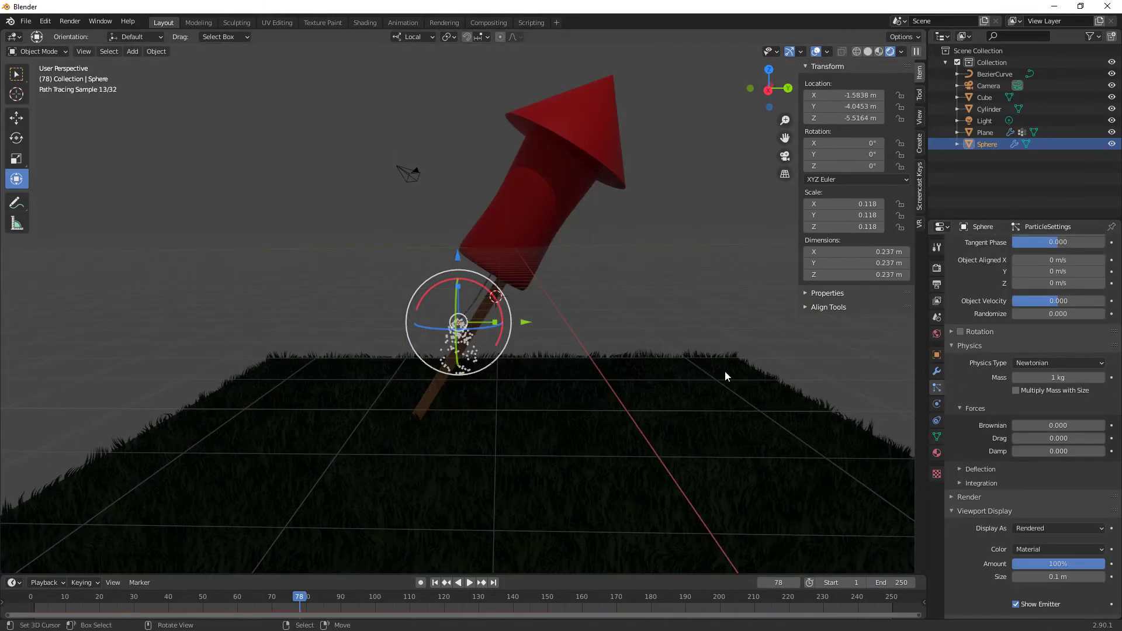
# Add a UV sphere away from the rocket and scale it down to 0.240
pyautogui.click(653, 296)
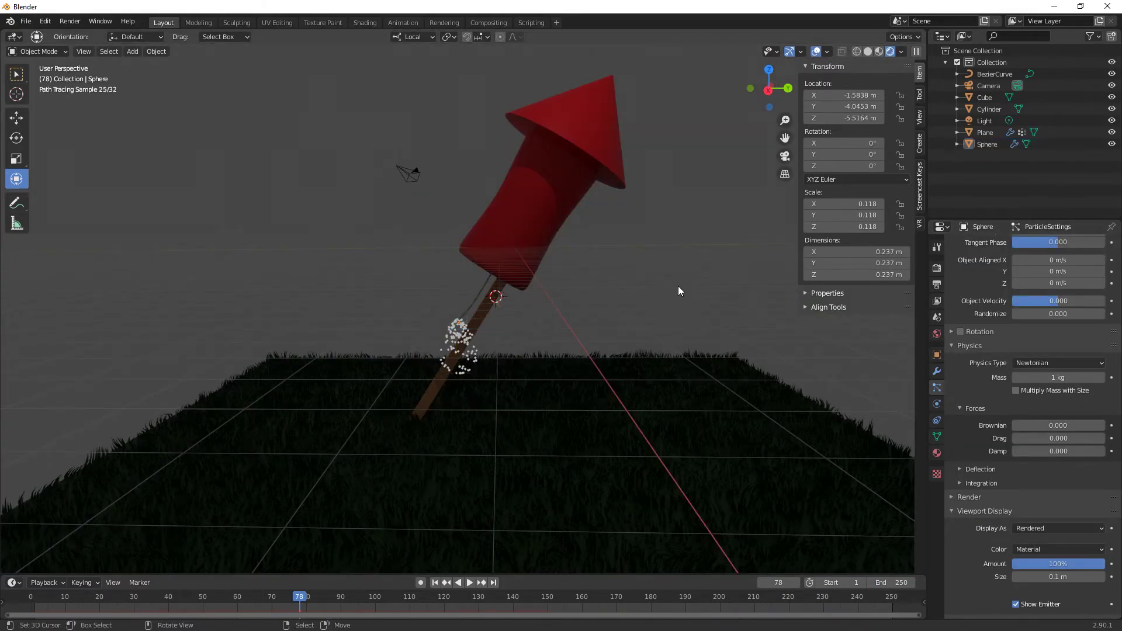
pyautogui.click(654, 315)
pyautogui.hotkey('shift', 'a')
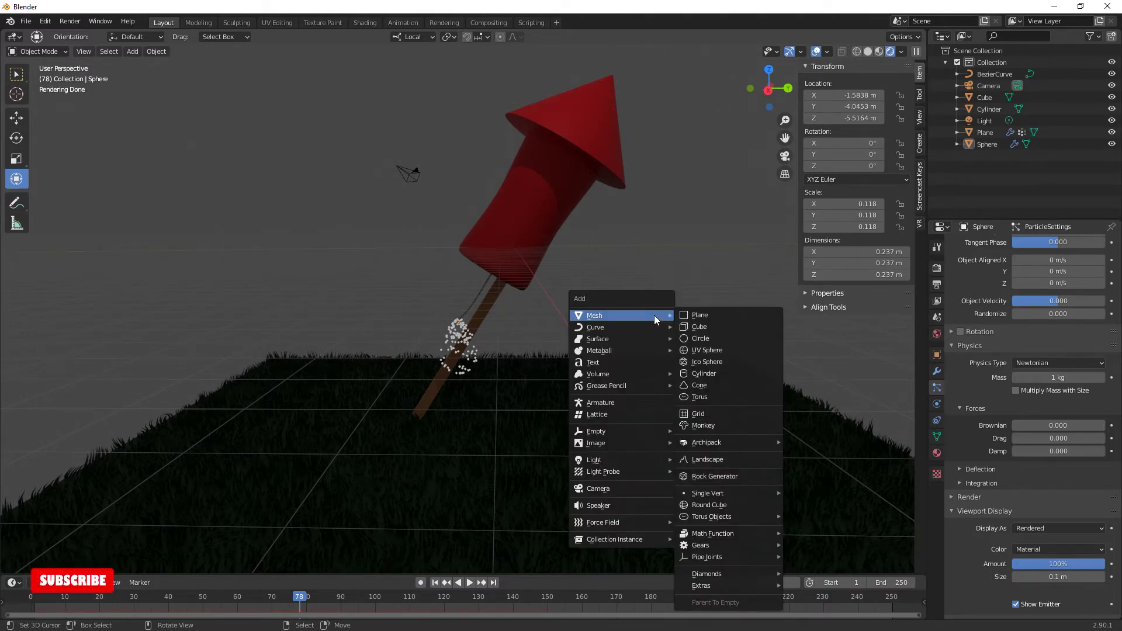
pyautogui.click(710, 348)
pyautogui.press('s')
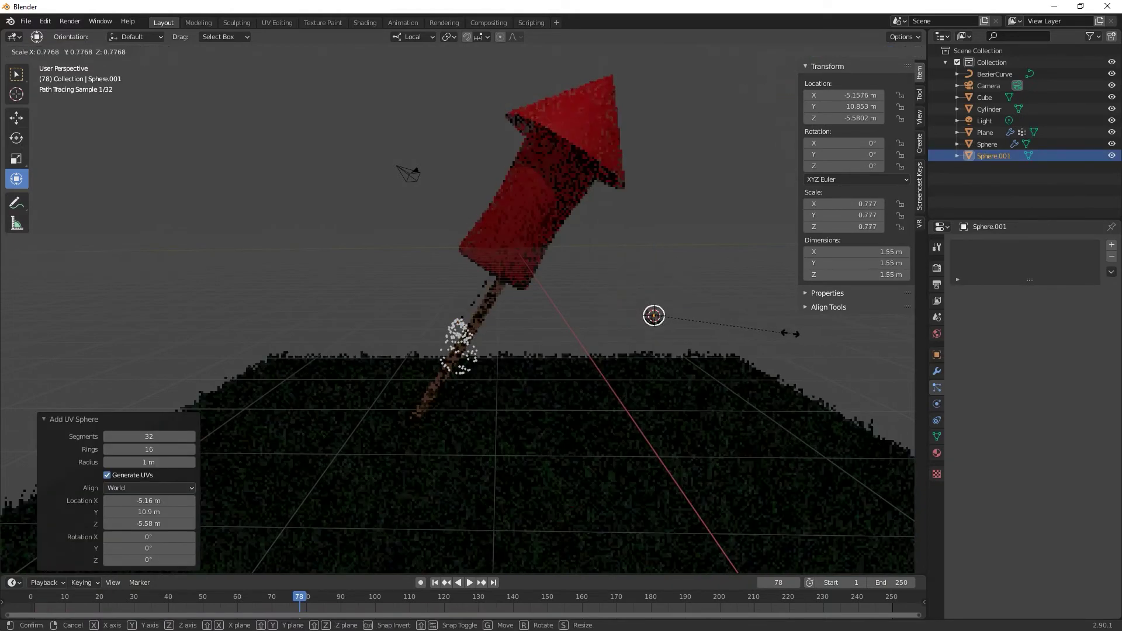
pyautogui.click(697, 326)
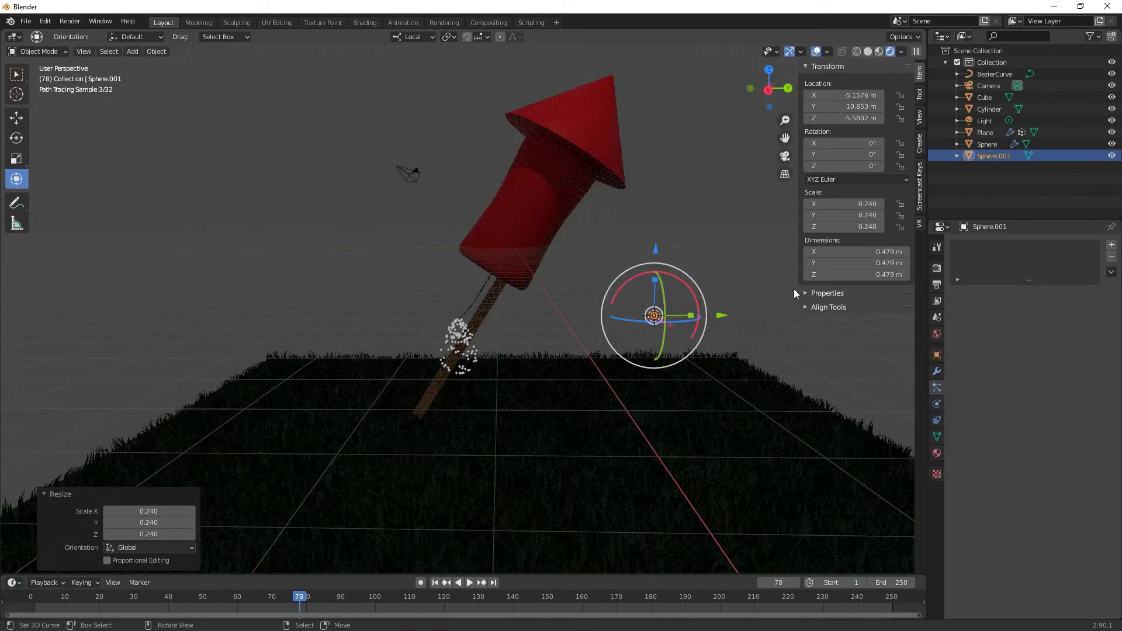
# Give the new sphere a new Emission material with strength 5 and a light orange-pink colour
pyautogui.click(940, 454)
pyautogui.click(1025, 282)
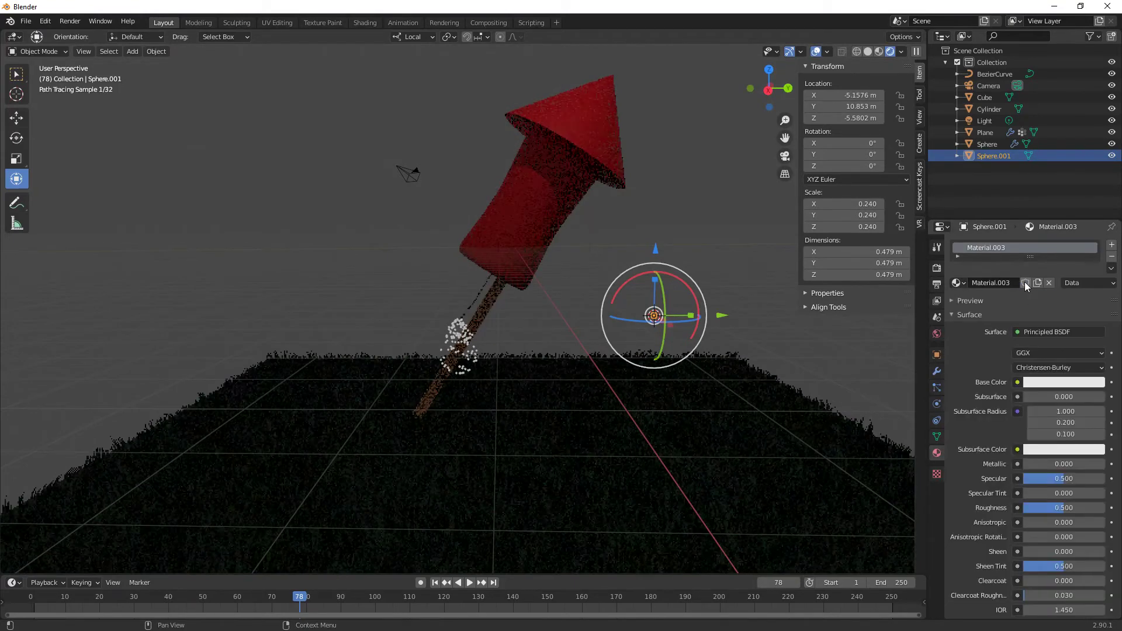
pyautogui.click(1037, 332)
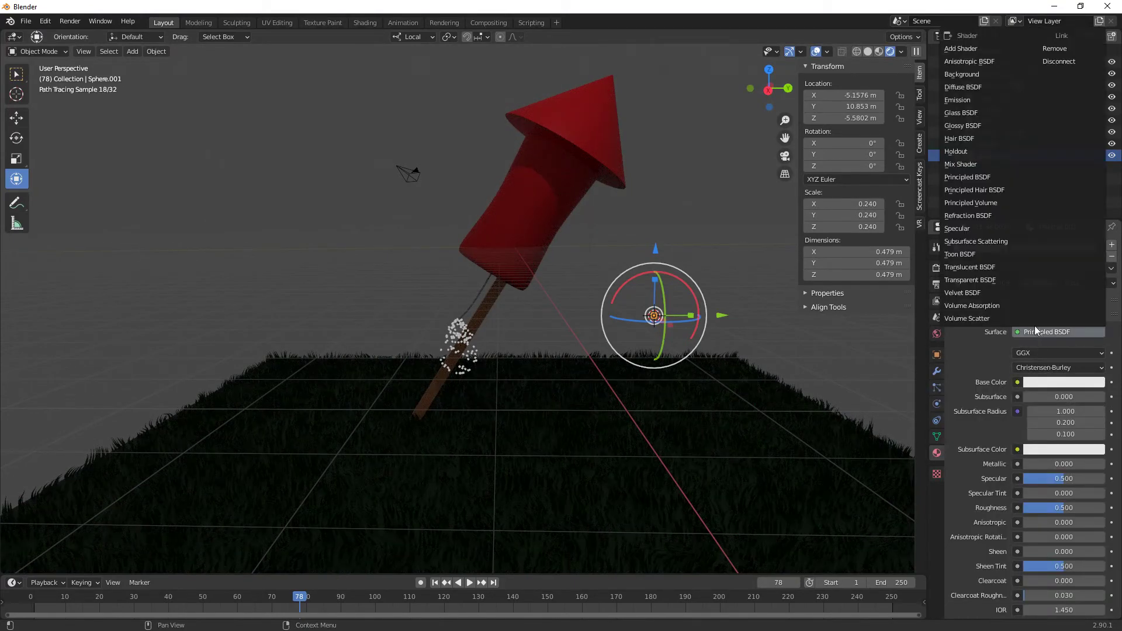
pyautogui.click(965, 100)
pyautogui.click(1065, 367)
pyautogui.press('Return')
pyautogui.click(1073, 353)
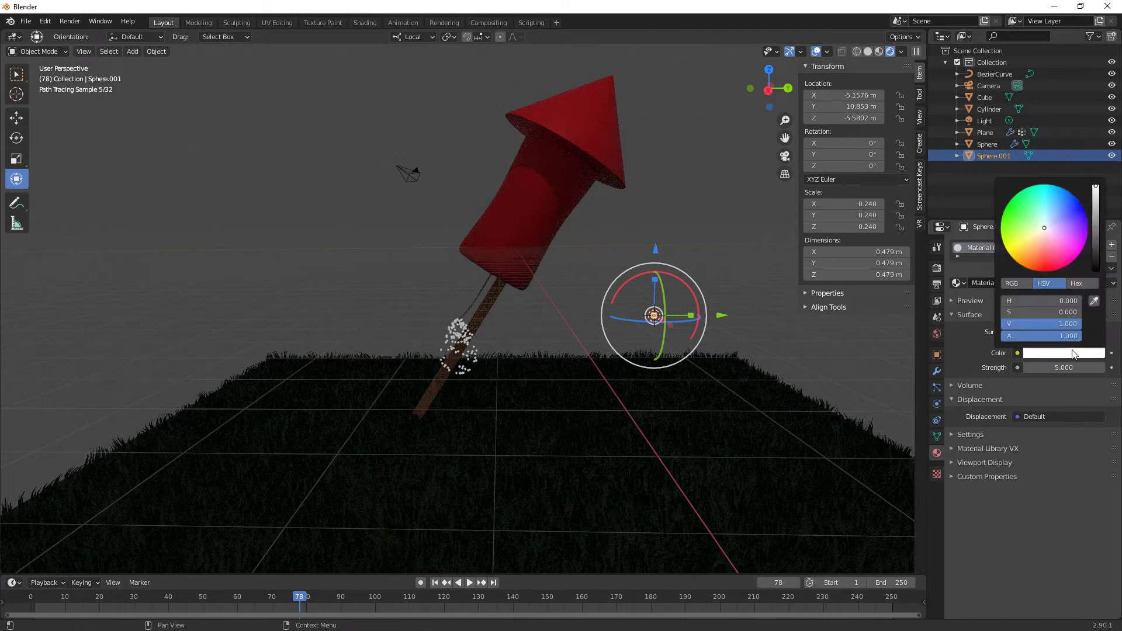
pyautogui.click(1040, 247)
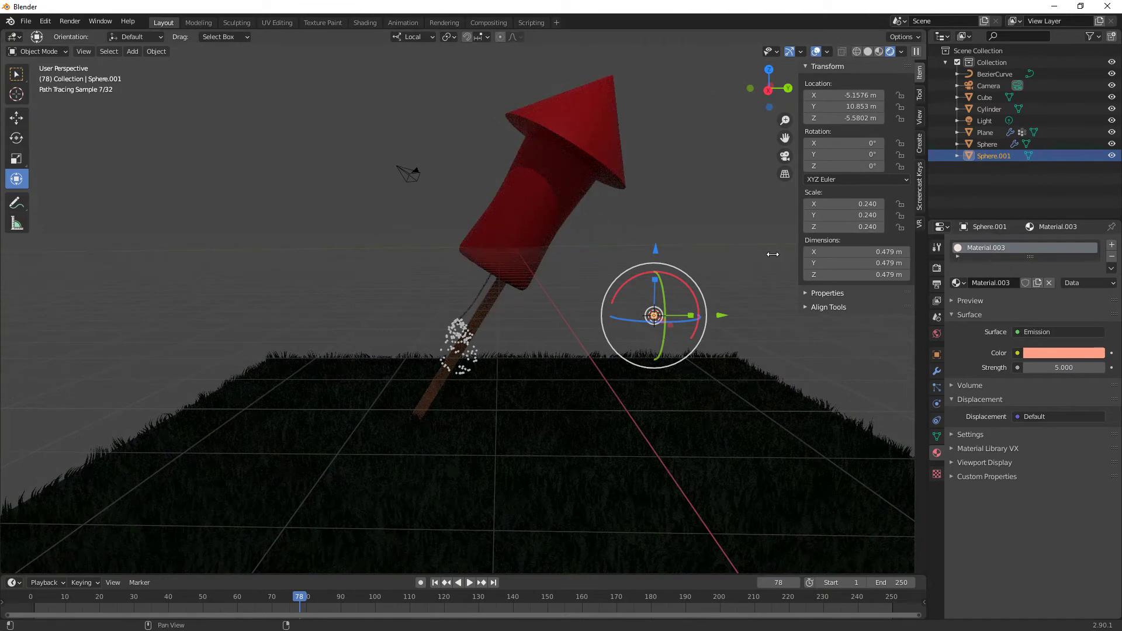
# Render the fuse emitter's particles as objects, using the glowing sphere Sphere.001 as the instance object
pyautogui.click(984, 144)
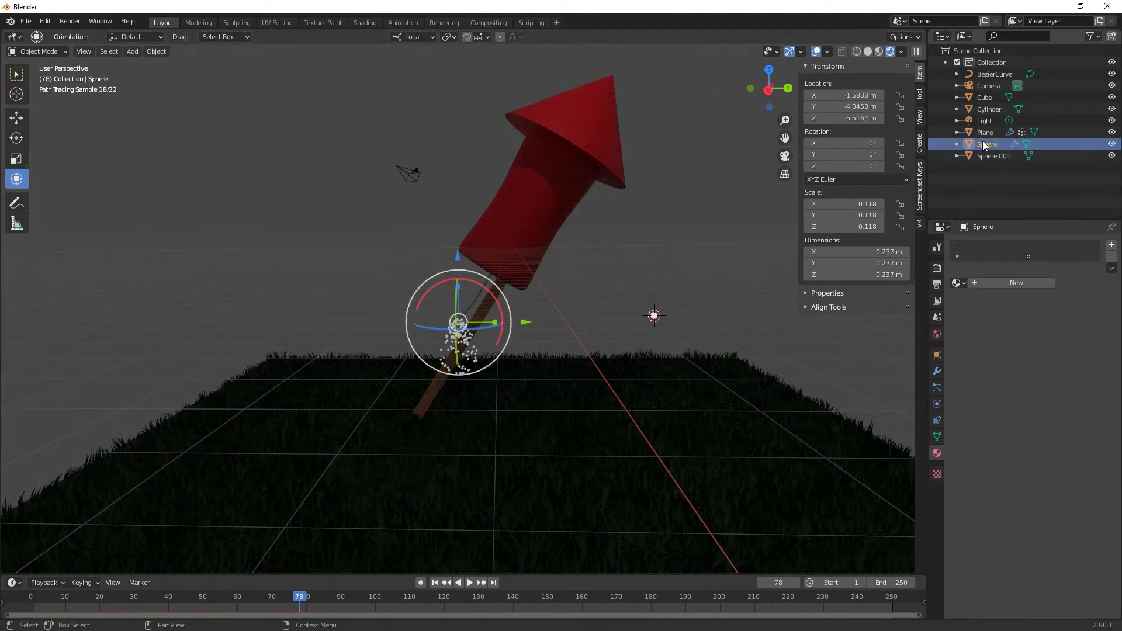
pyautogui.click(938, 387)
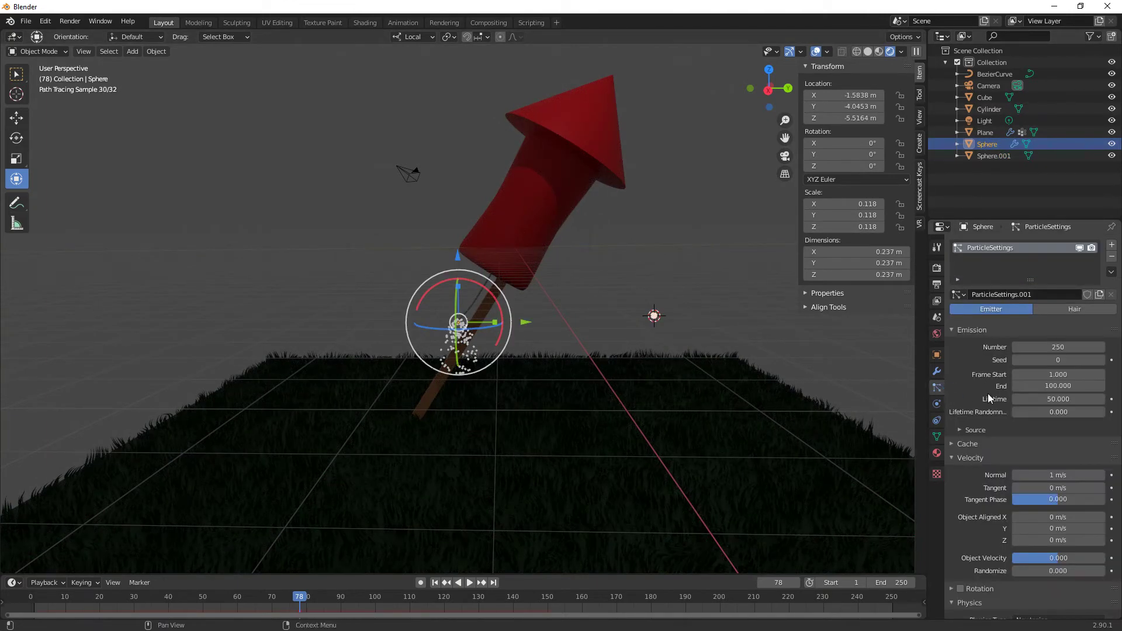
pyautogui.scroll(-10, 987, 466)
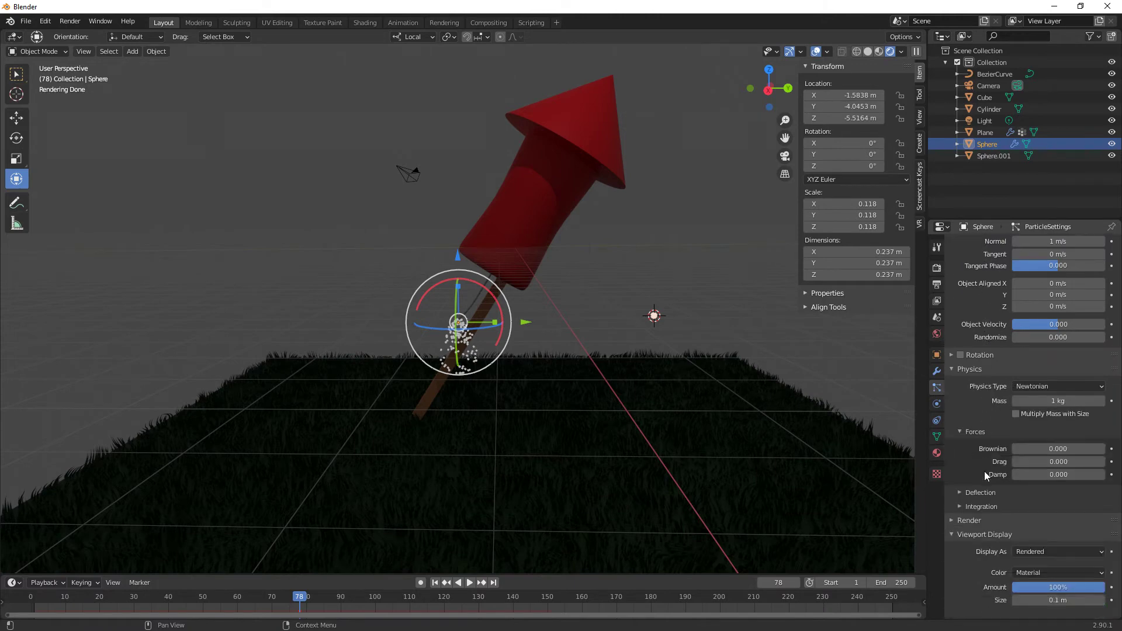
pyautogui.scroll(-4, 984, 470)
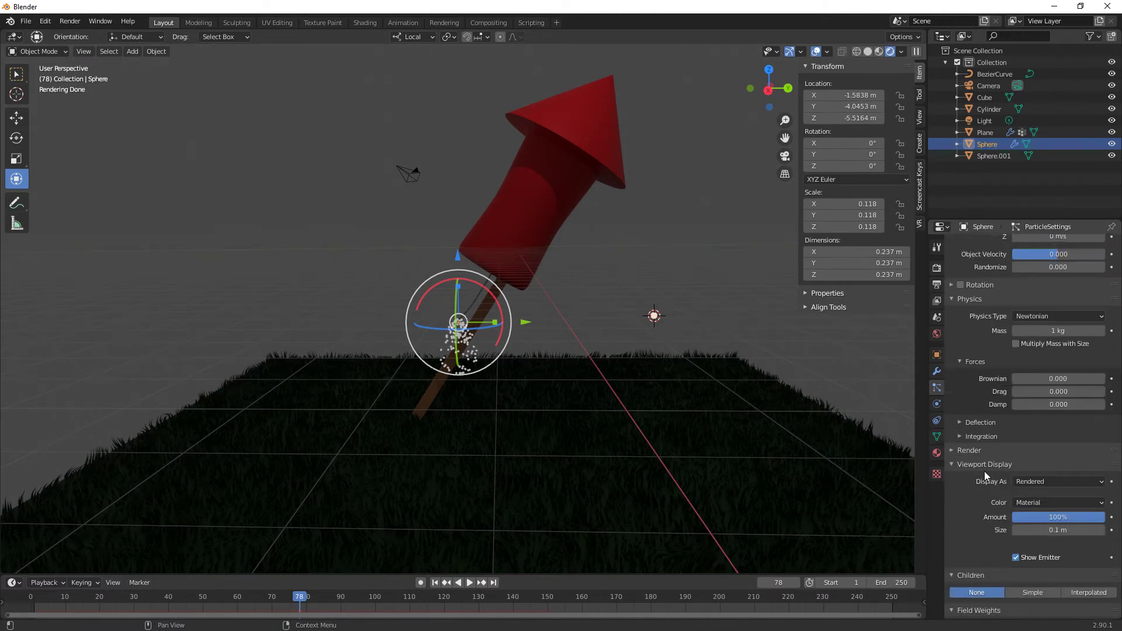
pyautogui.scroll(-4, 984, 471)
pyautogui.click(1035, 364)
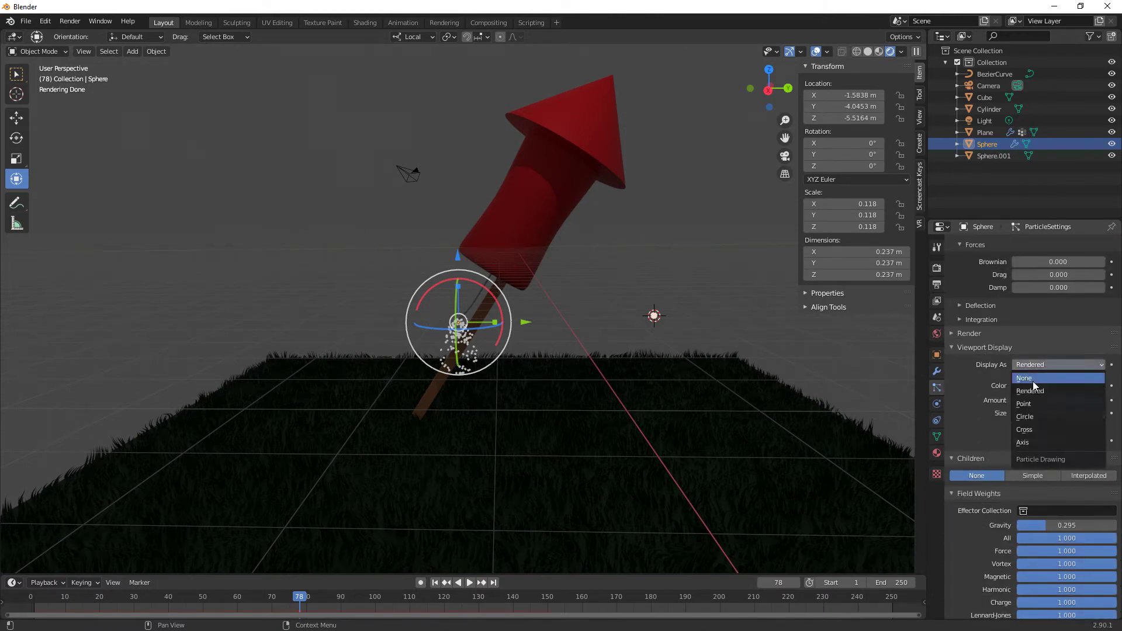
pyautogui.click(953, 334)
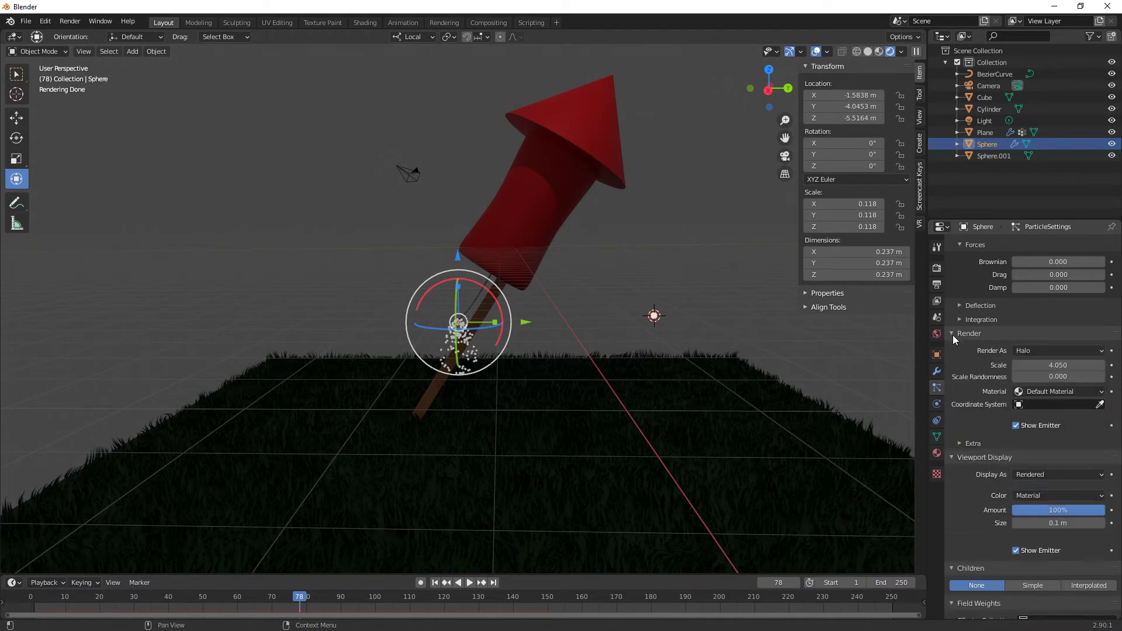
pyautogui.click(1043, 351)
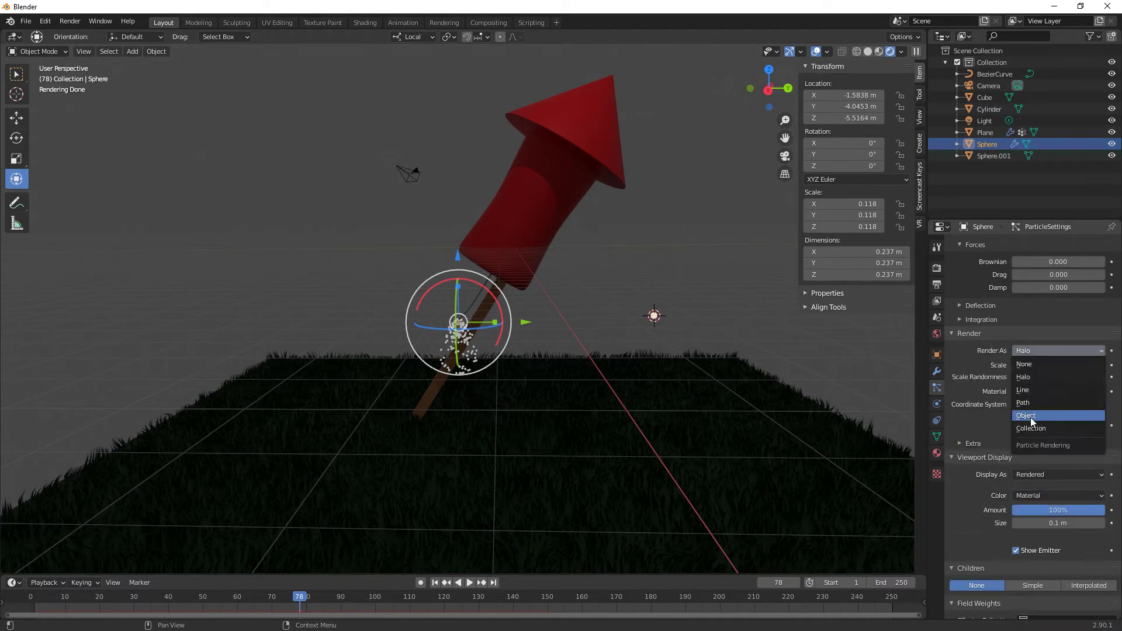
pyautogui.click(1052, 416)
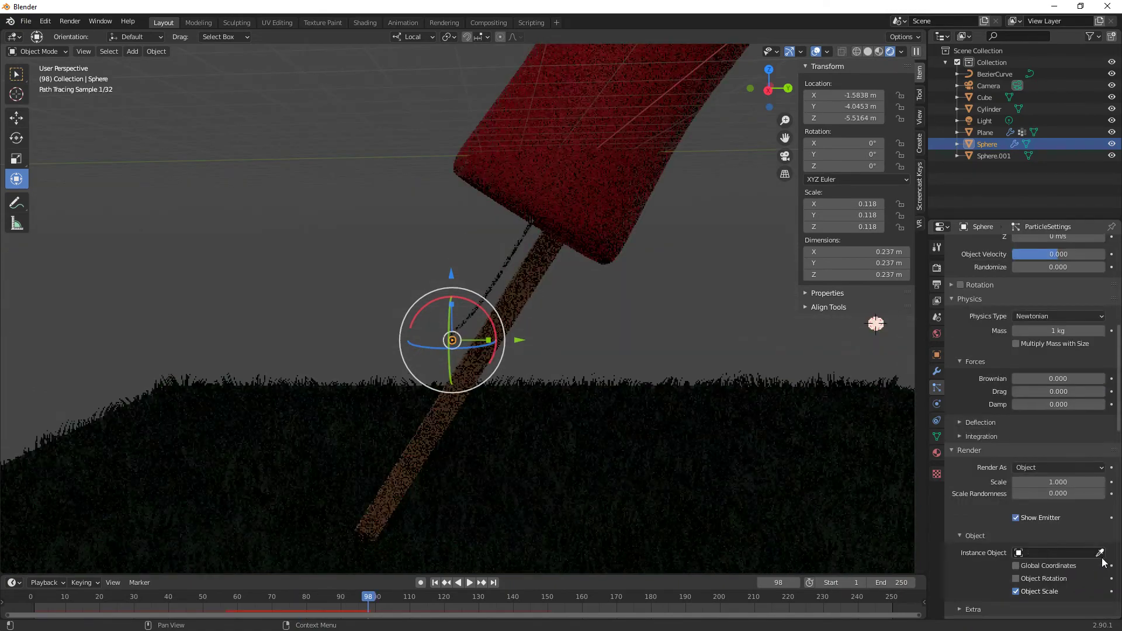
pyautogui.click(1099, 553)
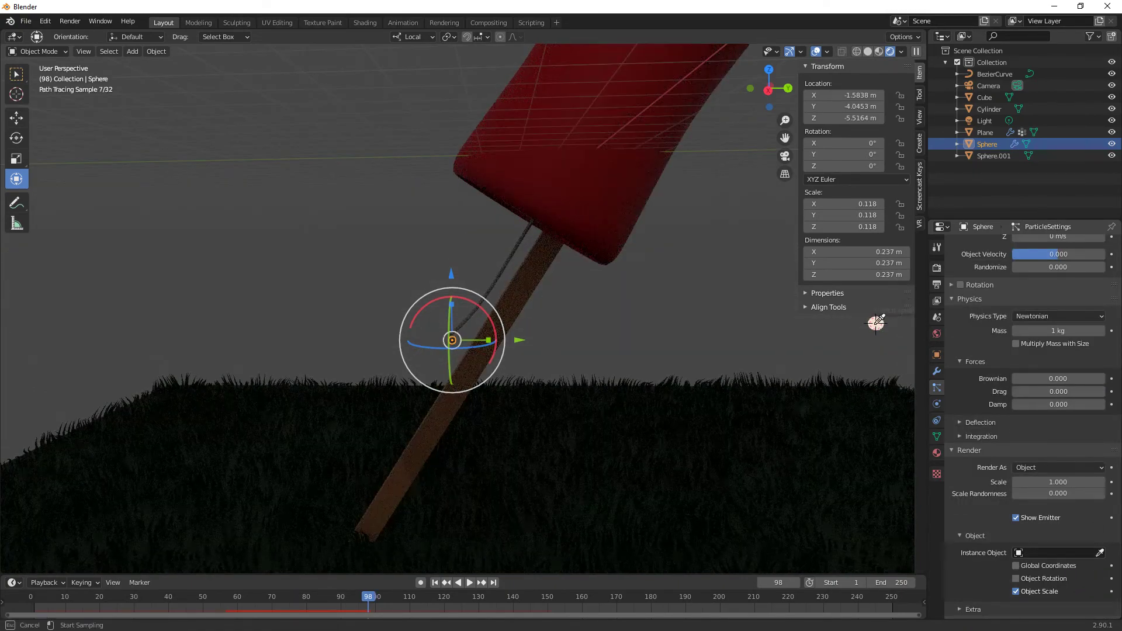
pyautogui.click(876, 323)
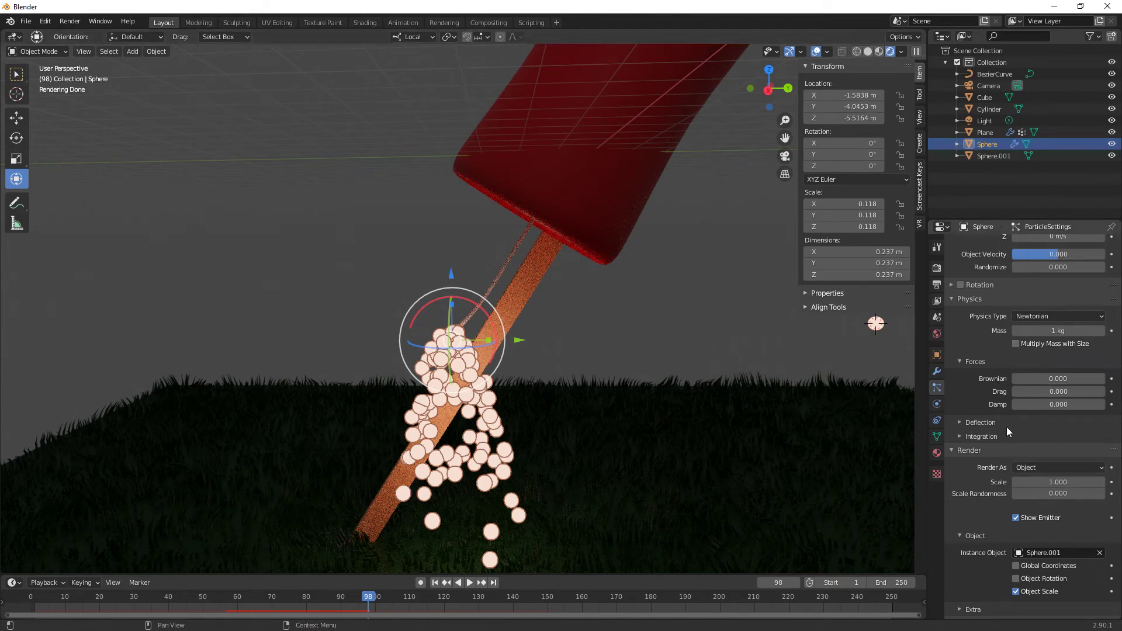
# Shrink the instanced glowing sphere by a factor of about 0.359, to a scale of 0.086
pyautogui.click(878, 325)
pyautogui.press('s')
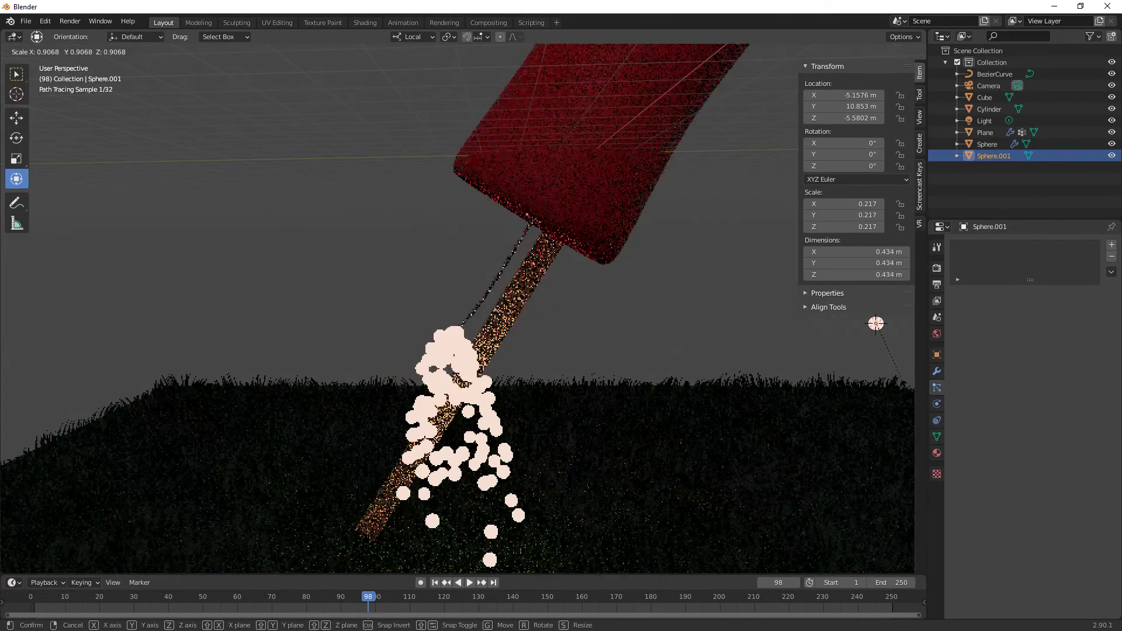
pyautogui.click(881, 350)
pyautogui.scroll(-5, 678, 442)
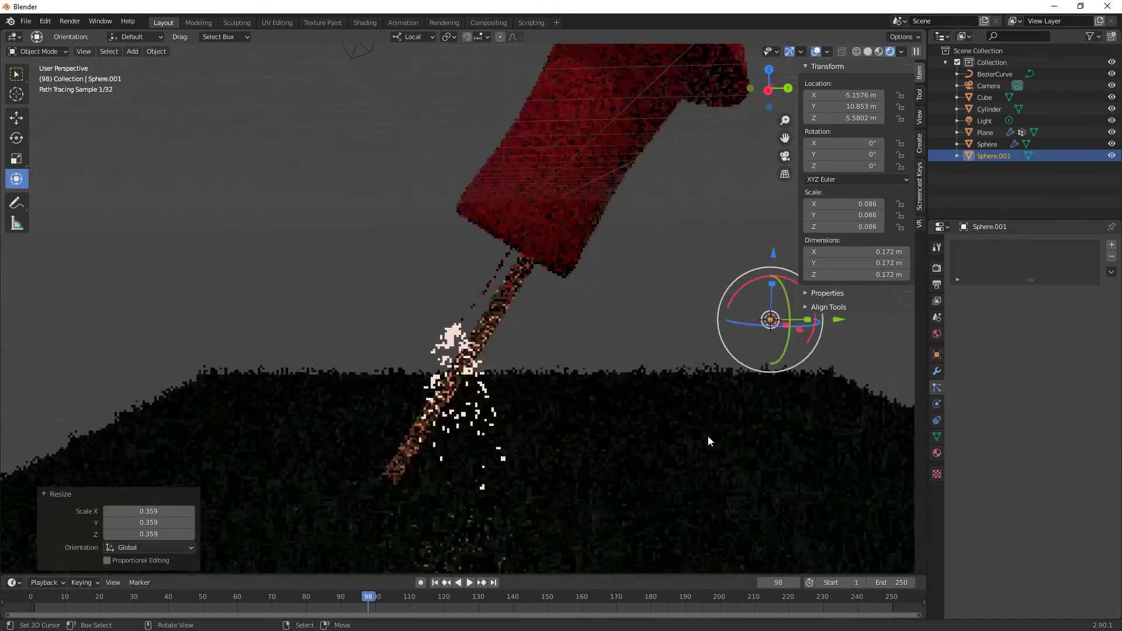
pyautogui.moveTo(671, 443); pyautogui.dragTo(667, 451, button='middle')
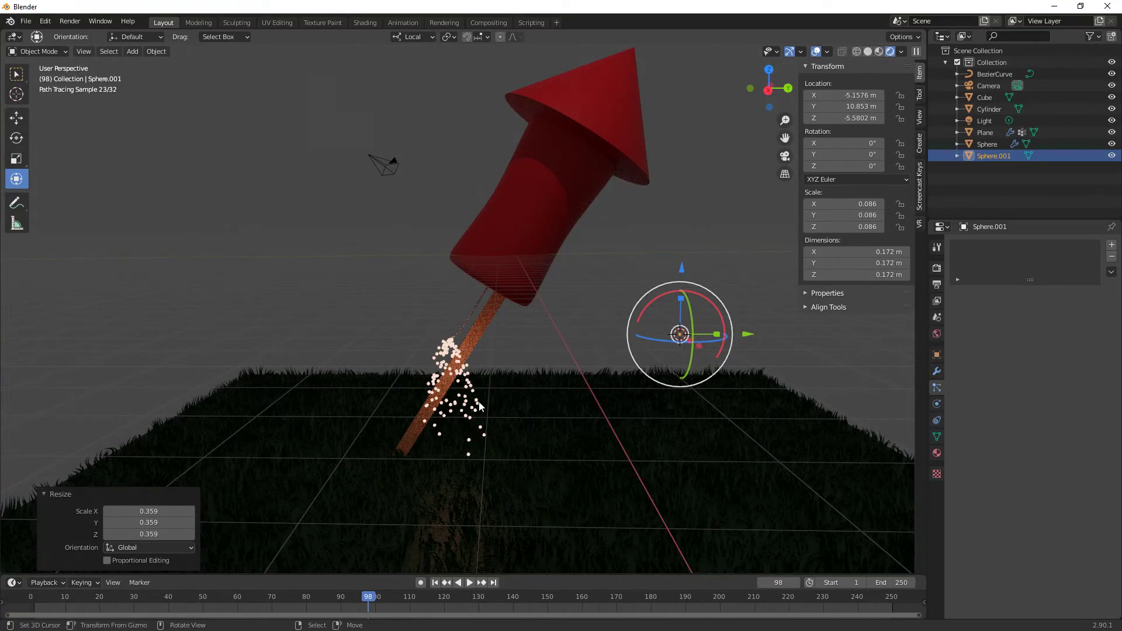
# Set the glowing sphere's emission strength to 7
pyautogui.click(937, 454)
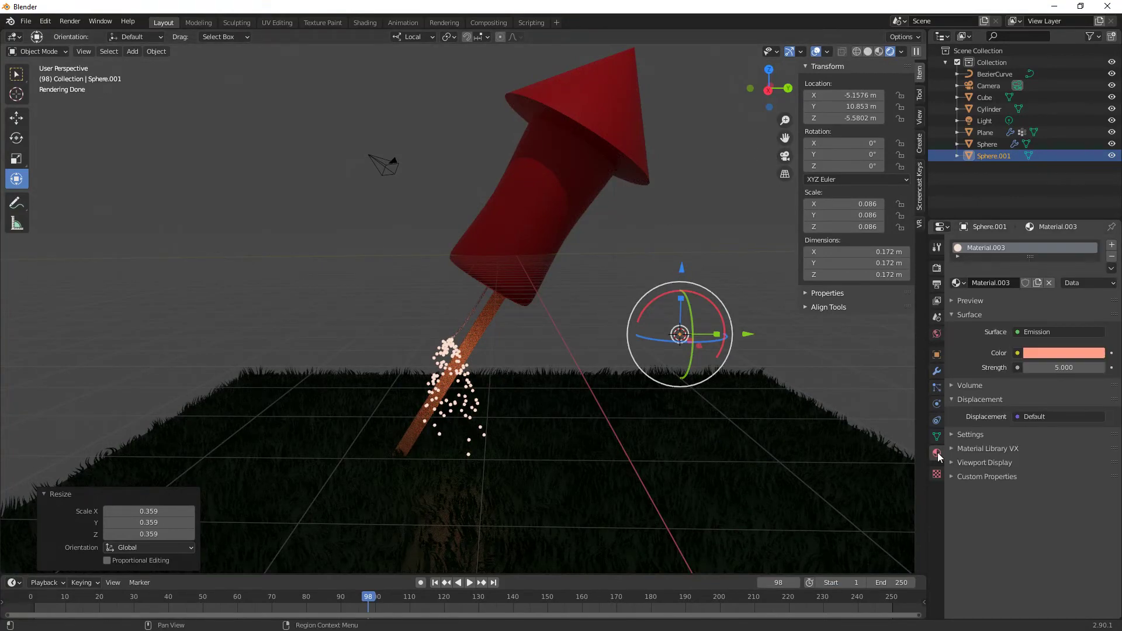
pyautogui.click(1060, 364)
pyautogui.write('7')
pyautogui.press('Return')
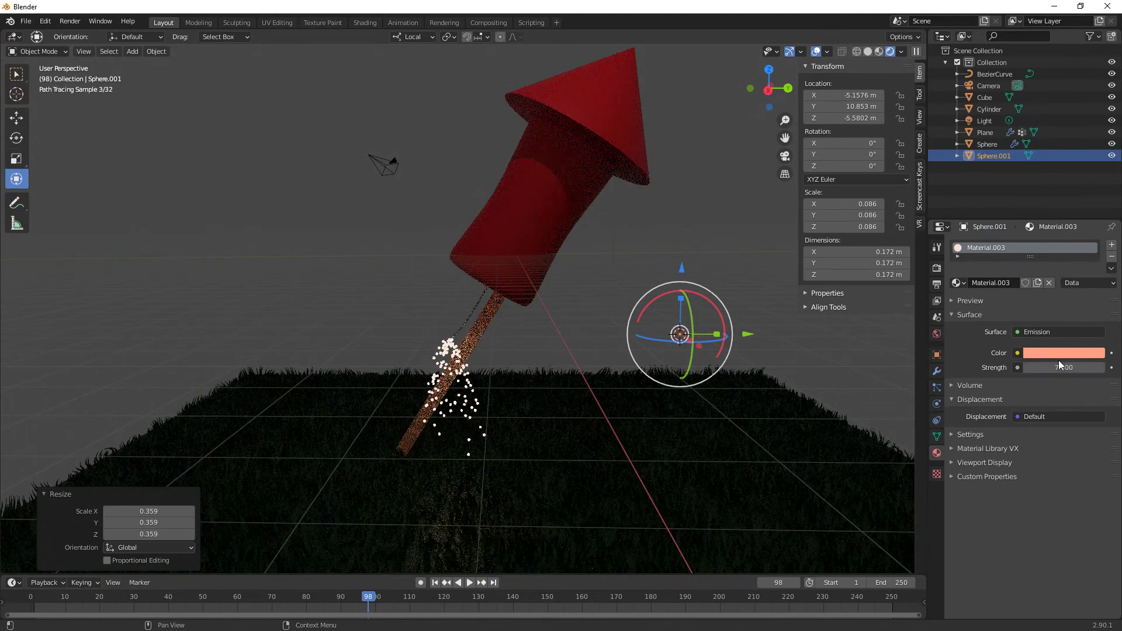
# Darken the world background colour to nearly black for a night scene
pyautogui.click(938, 334)
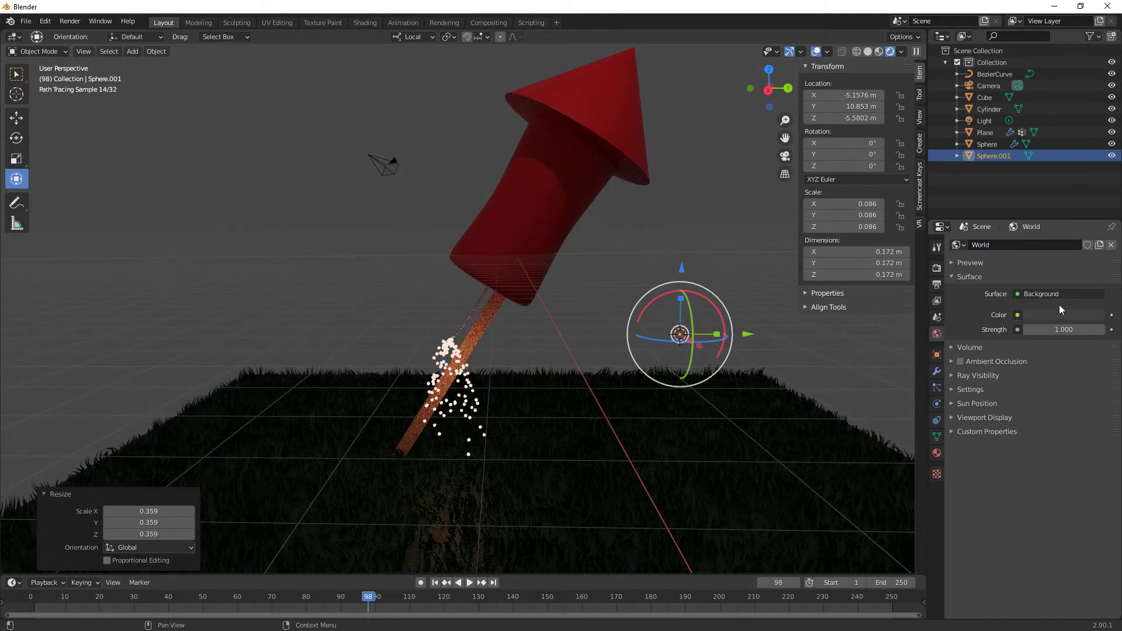
pyautogui.click(1081, 315)
pyautogui.moveTo(1096, 213); pyautogui.dragTo(1097, 230)
# Move the light in global orientation about 16.738 m up along Z and 12.457 m along X
pyautogui.scroll(-4, 759, 454)
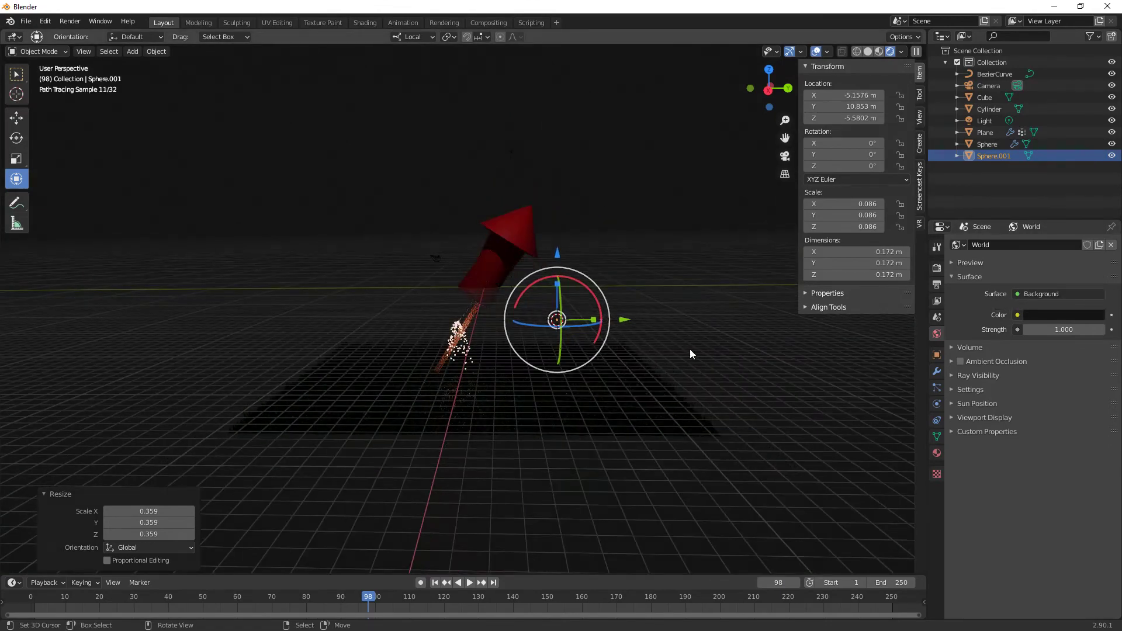
pyautogui.scroll(-3, 691, 373)
pyautogui.click(521, 201)
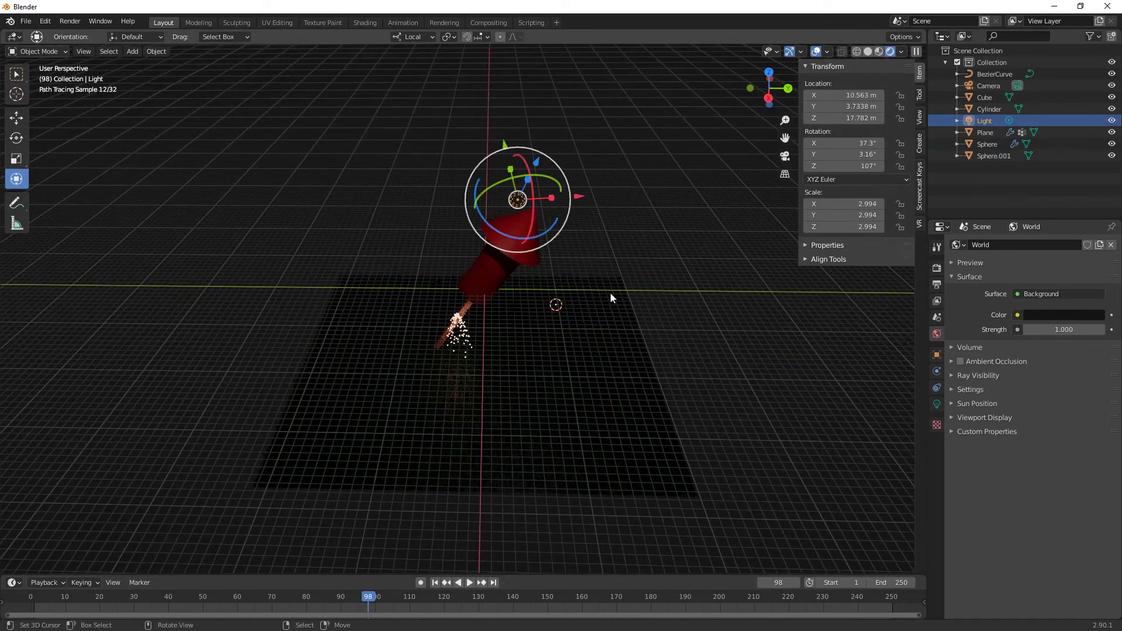
pyautogui.moveTo(613, 299); pyautogui.dragTo(459, 297, button='middle')
pyautogui.click(413, 36)
pyautogui.click(406, 74)
pyautogui.moveTo(413, 191); pyautogui.dragTo(411, 83)
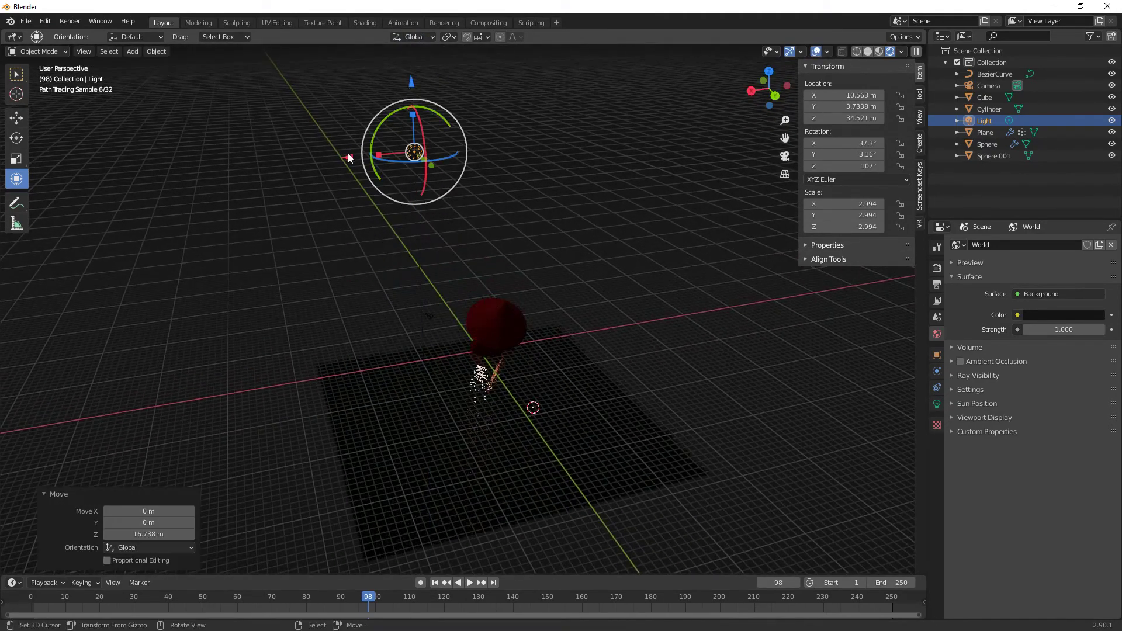
pyautogui.moveTo(347, 159); pyautogui.dragTo(251, 159)
# Set the point light's power to 2000 W and tint its colour pale violet-blue, about hue 0.676 and saturation 0.417
pyautogui.click(937, 404)
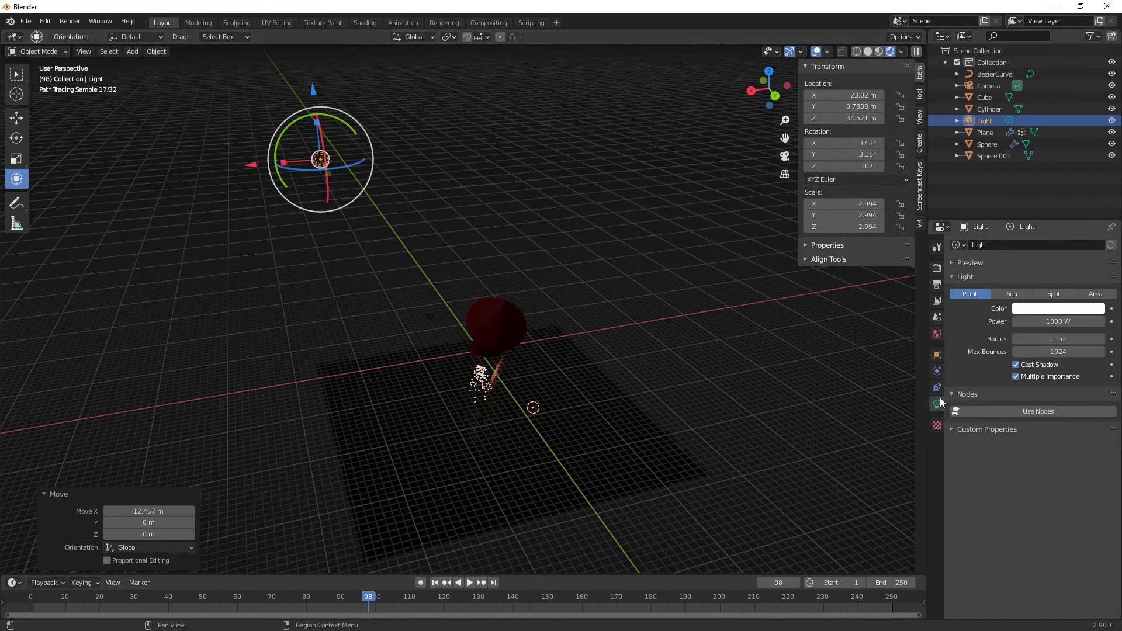
pyautogui.click(1052, 321)
pyautogui.write('2000')
pyautogui.press('Return')
pyautogui.click(1079, 309)
pyautogui.moveTo(1076, 204); pyautogui.dragTo(1060, 187)
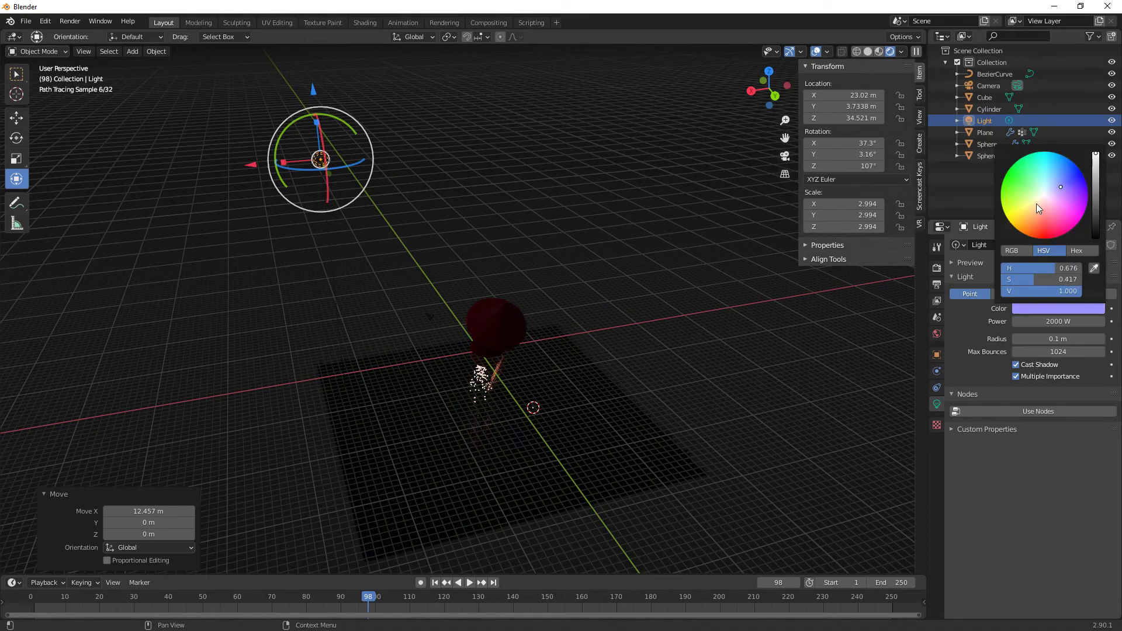
# Hide the viewport gizmos and overlays and frame the rocket with its sparks from the front
pyautogui.moveTo(567, 477); pyautogui.dragTo(673, 455, button='middle')
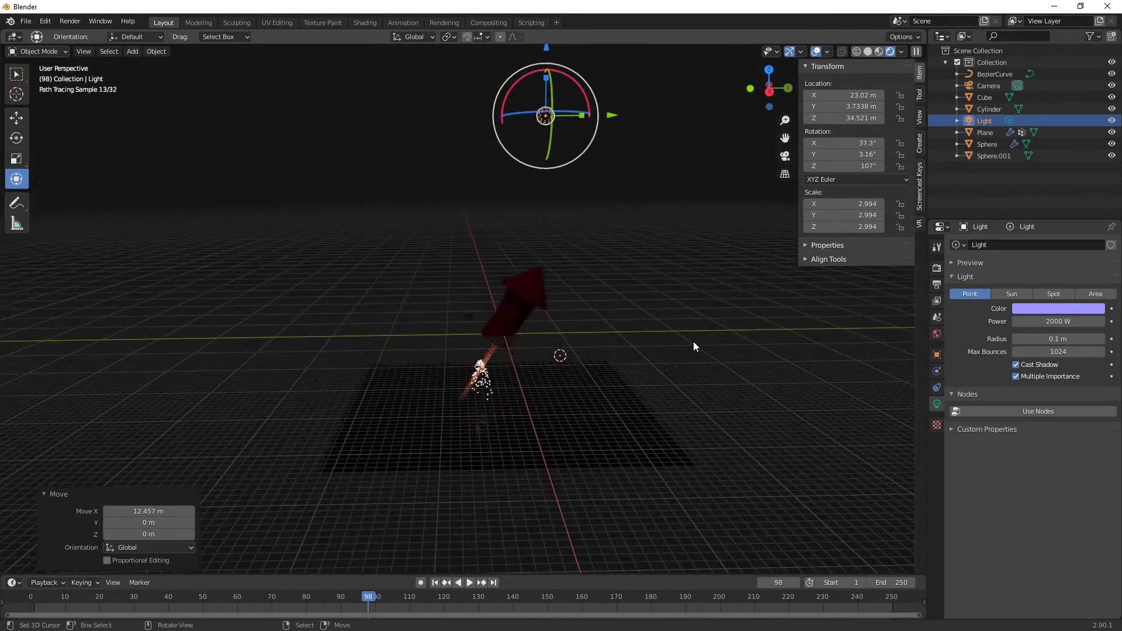
pyautogui.click(788, 51)
pyautogui.click(816, 51)
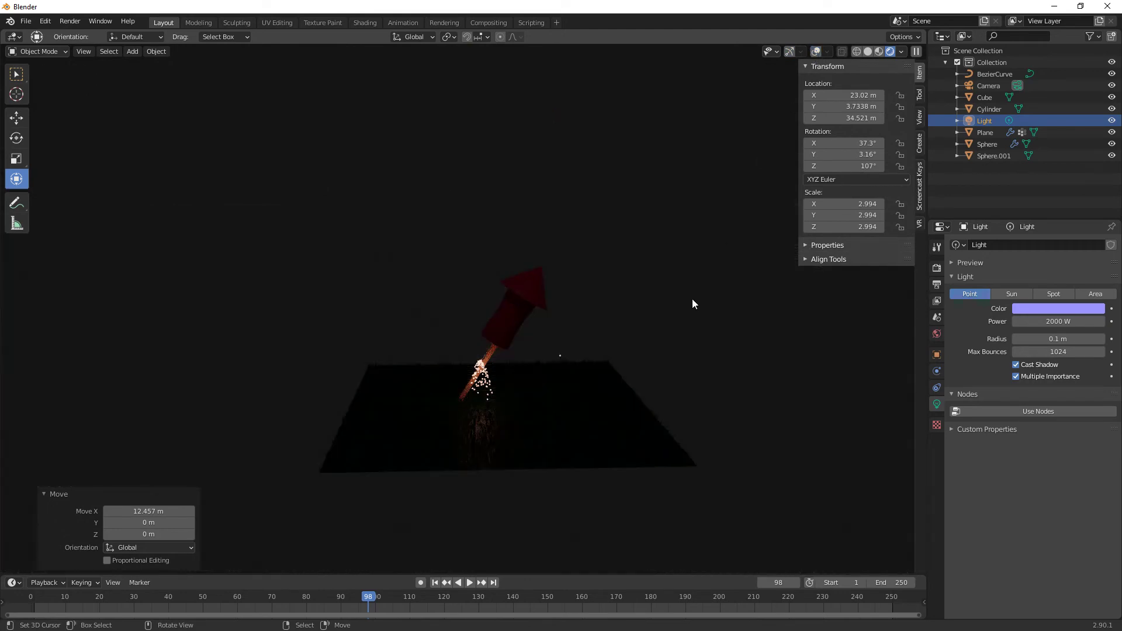
pyautogui.scroll(2, 615, 416)
pyautogui.moveTo(619, 422); pyautogui.dragTo(618, 371, button='middle')
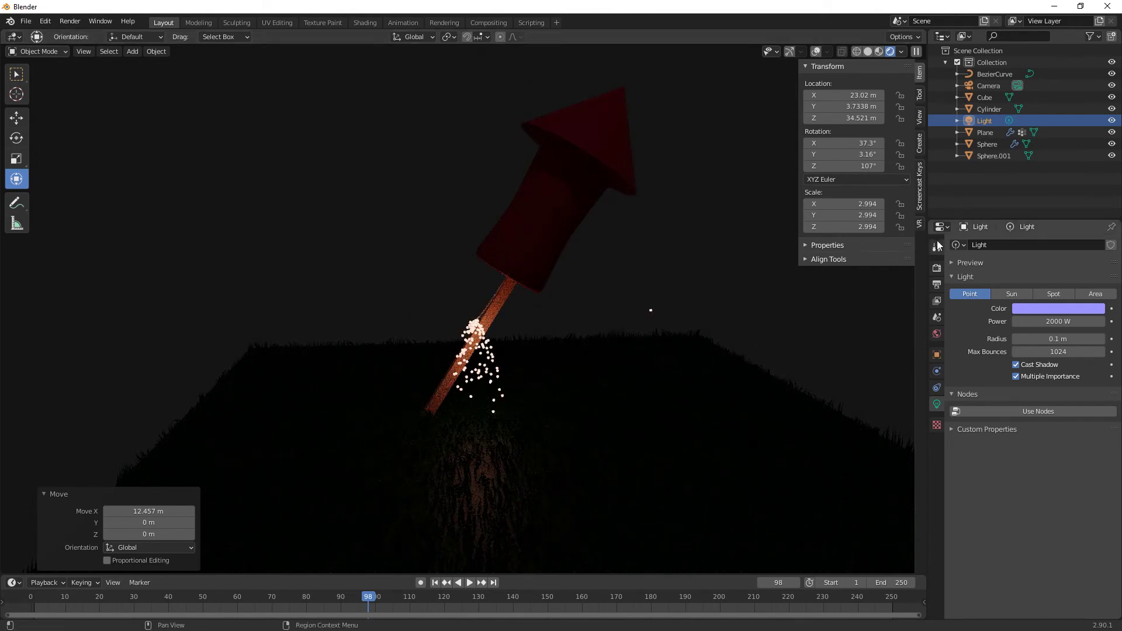
# Switch the render engine to Eevee and toggle Bloom on and off to compare the sparks' glow
pyautogui.click(936, 268)
pyautogui.click(1040, 246)
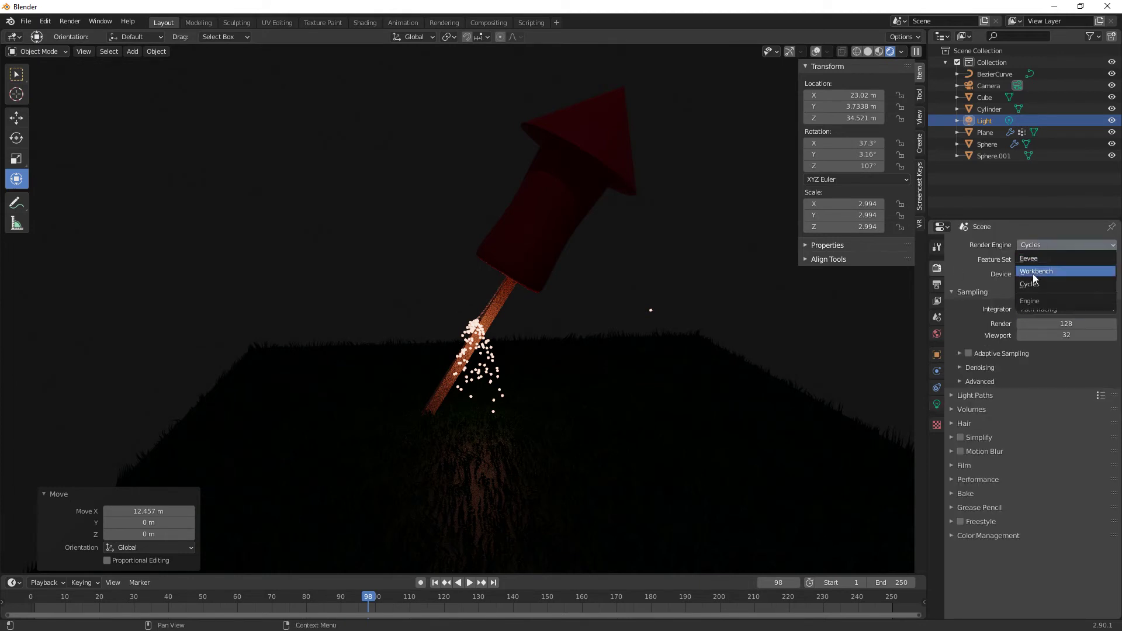
pyautogui.click(1031, 258)
pyautogui.click(960, 338)
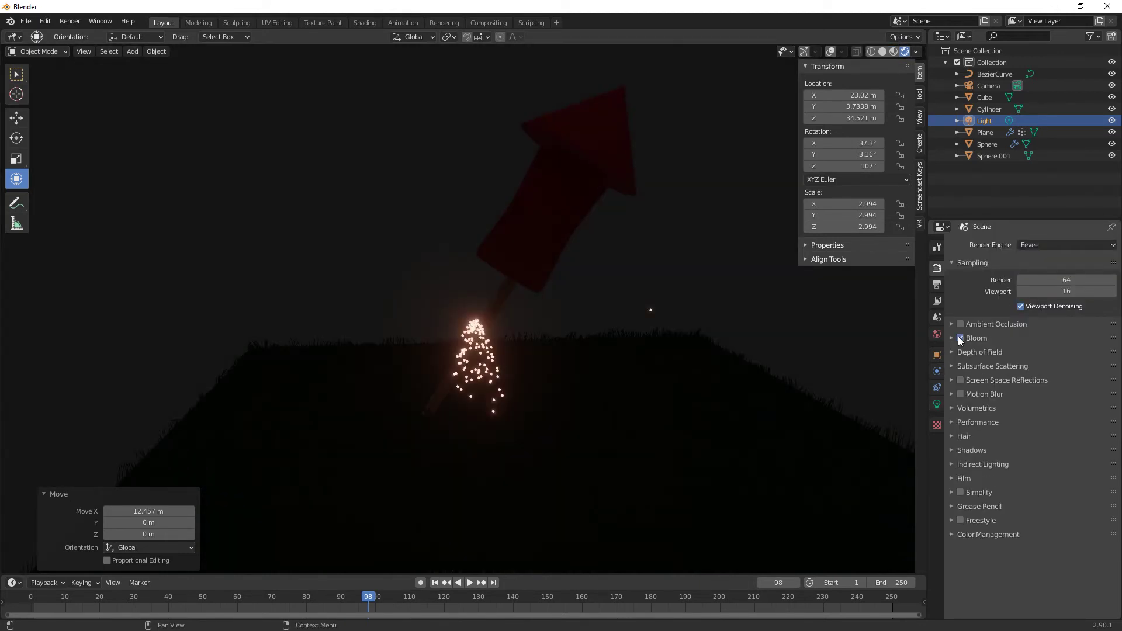
pyautogui.click(960, 338)
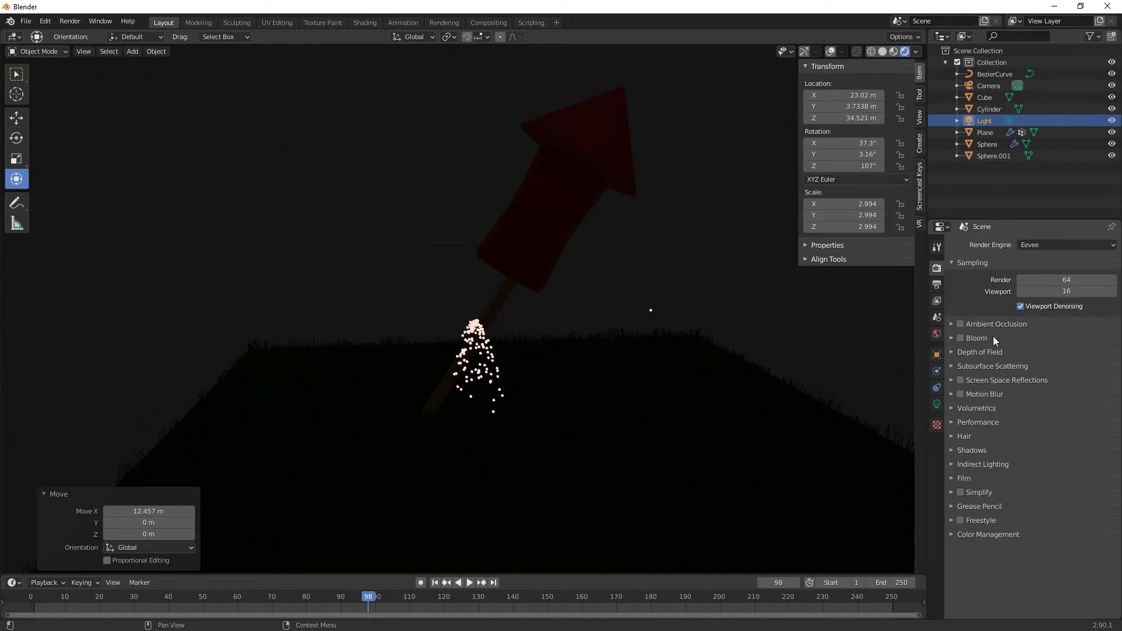
# Switch the render engine to Cycles and, with the camera locked to the view, frame the whole rocket and its sparks in the camera
pyautogui.click(1036, 246)
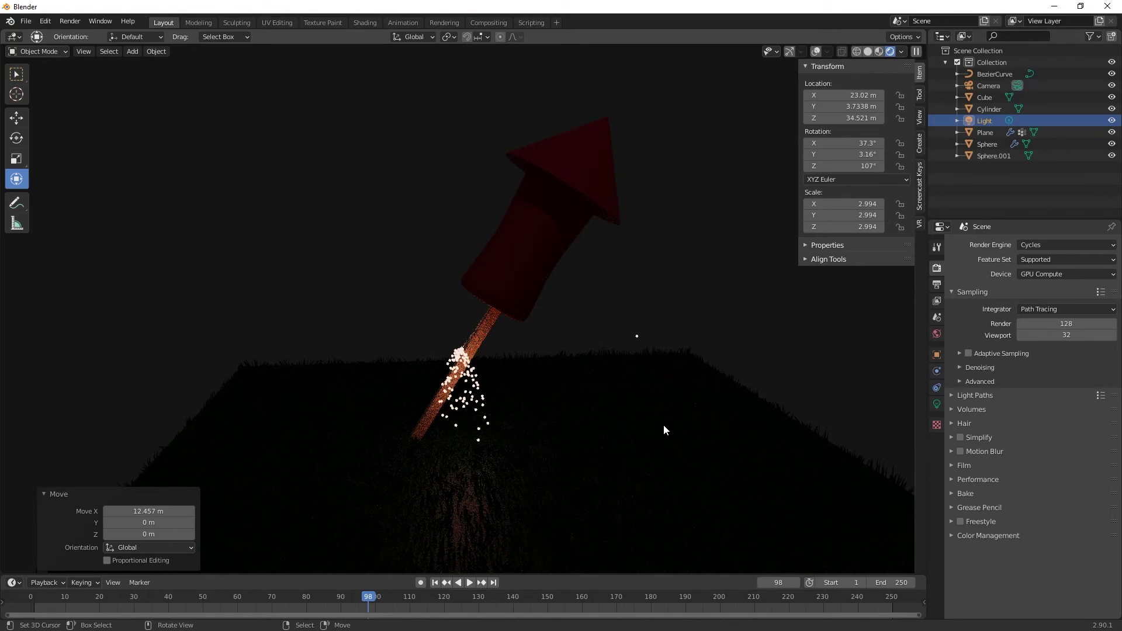
pyautogui.press('KP_0')
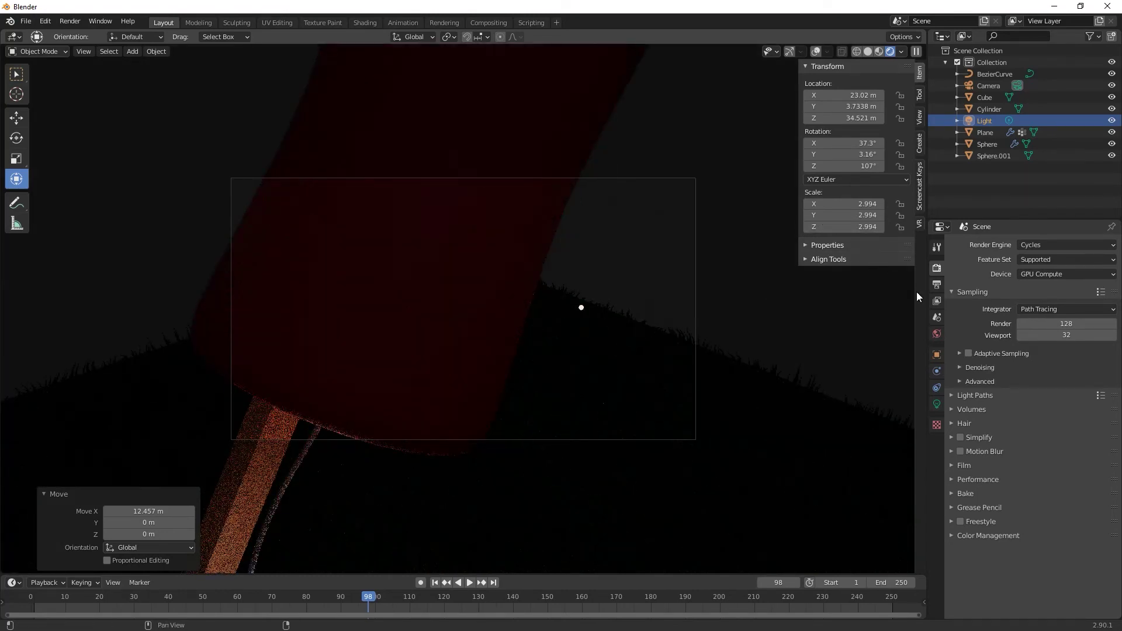
pyautogui.click(920, 118)
pyautogui.click(850, 209)
pyautogui.moveTo(551, 419); pyautogui.dragTo(500, 390, button='middle')
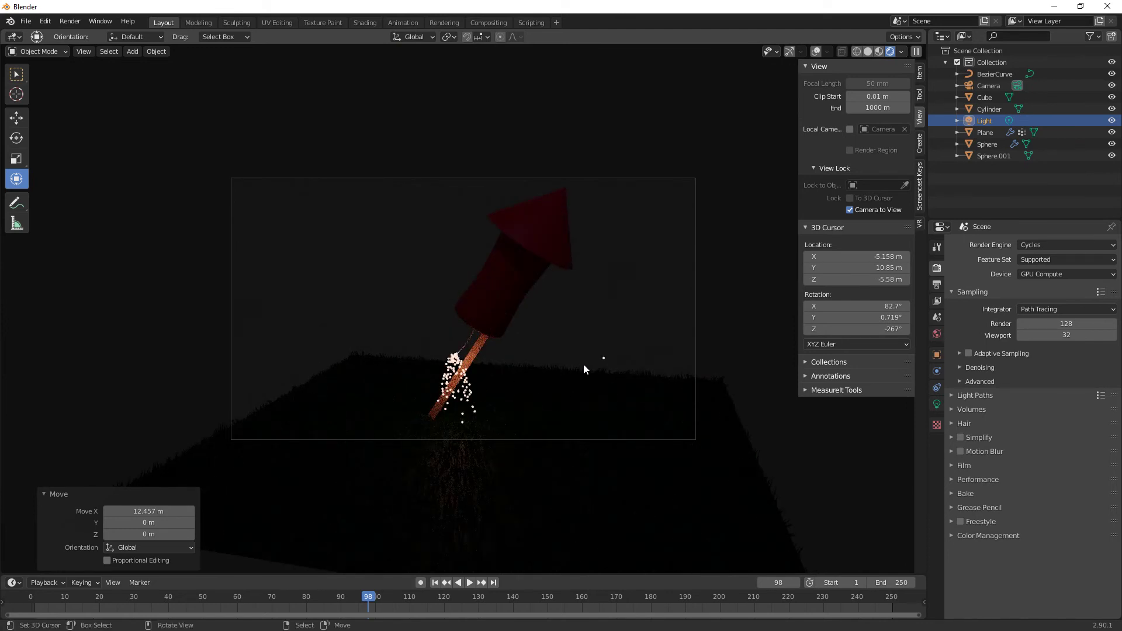
# Render frame 56 from the camera, inspect the sparks in the image up close and close the render window
pyautogui.press('F12')
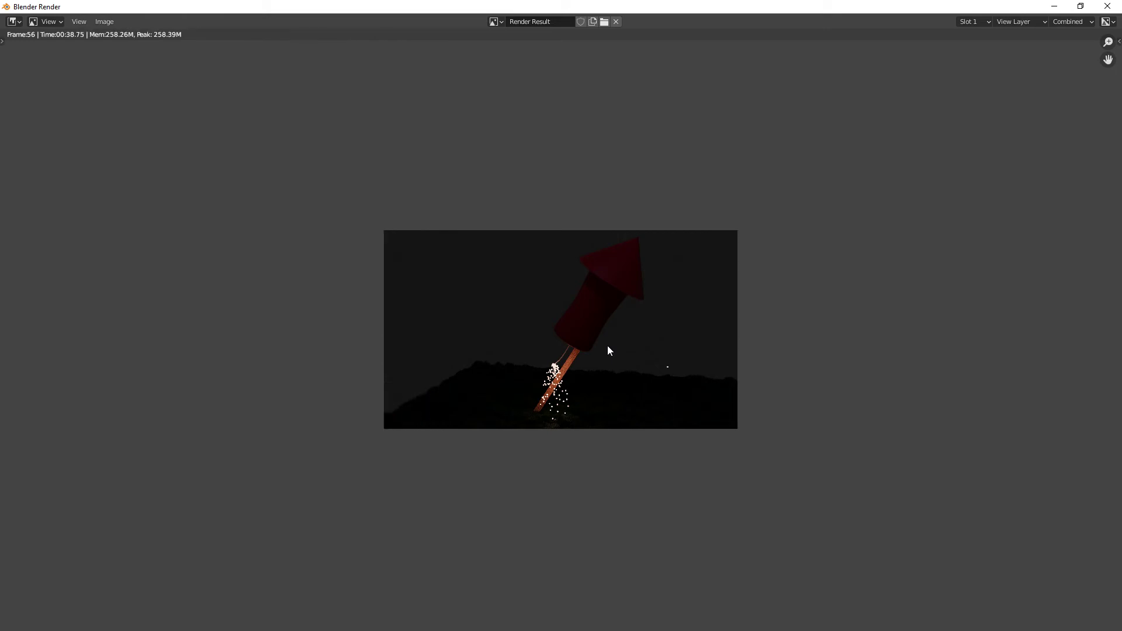
pyautogui.scroll(3, 539, 366)
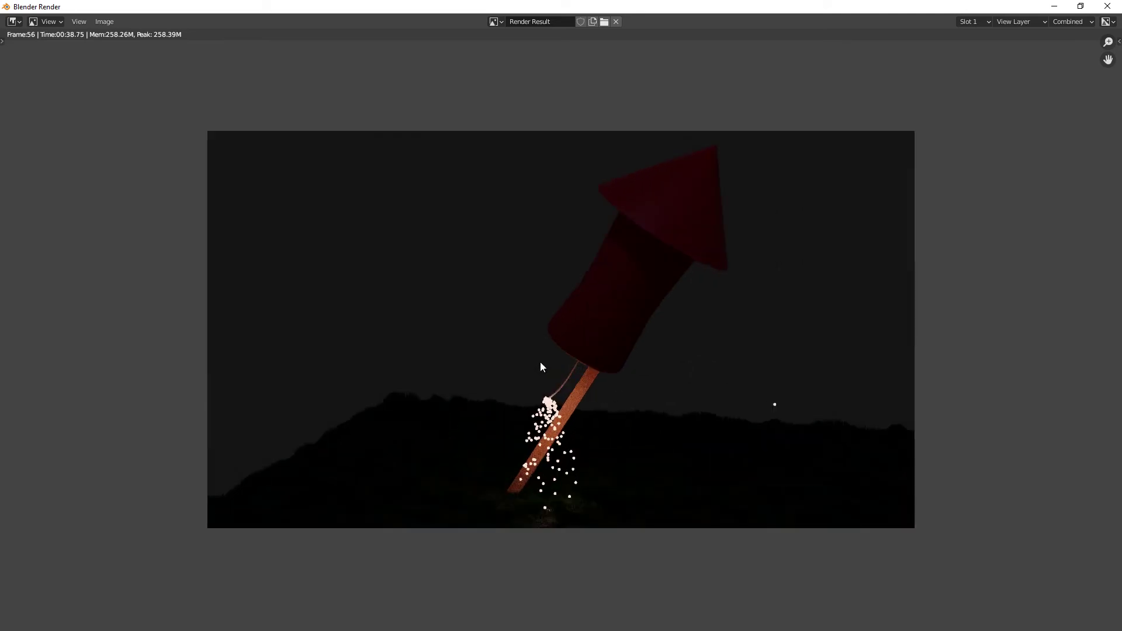
pyautogui.press('Escape')
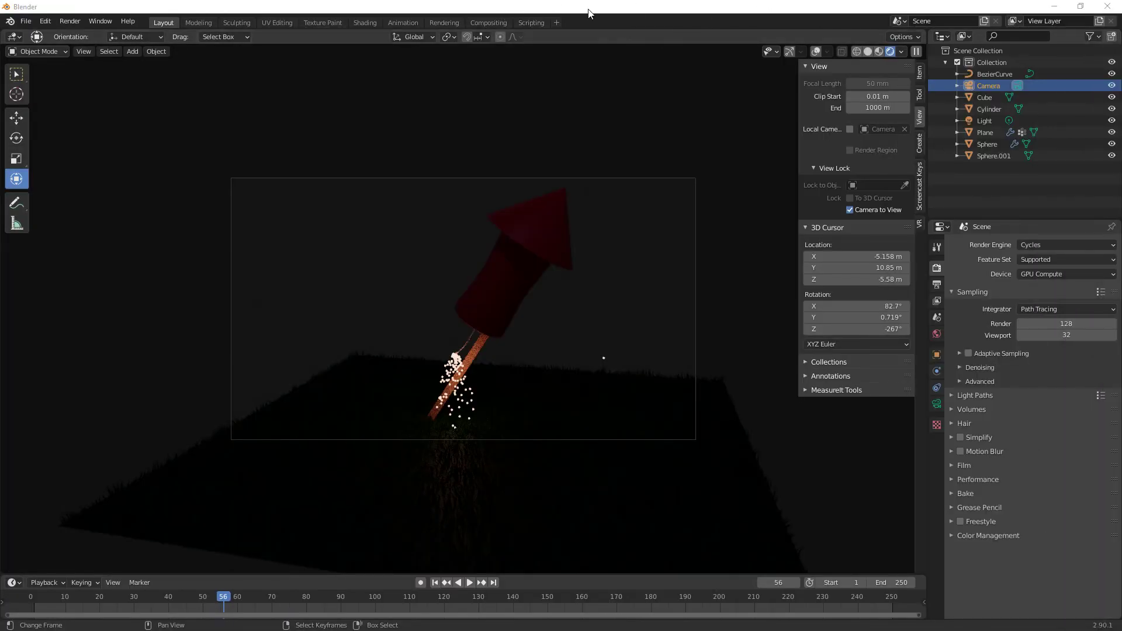
# Enable nodes in the compositor and add a Viewer node below the Composite node
pyautogui.click(484, 22)
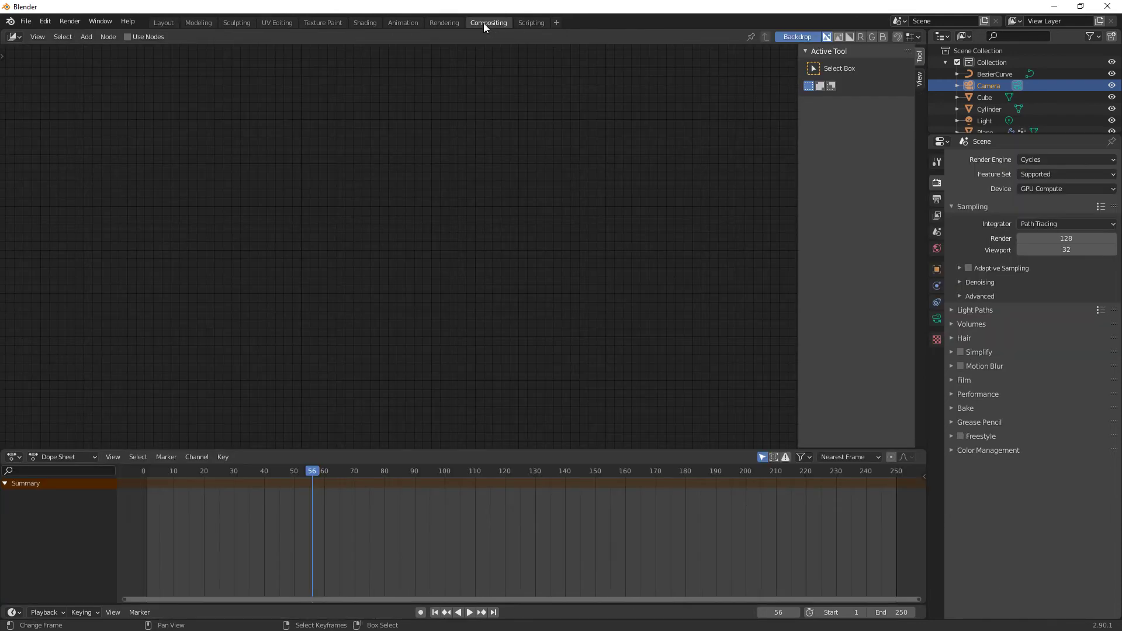
pyautogui.click(127, 37)
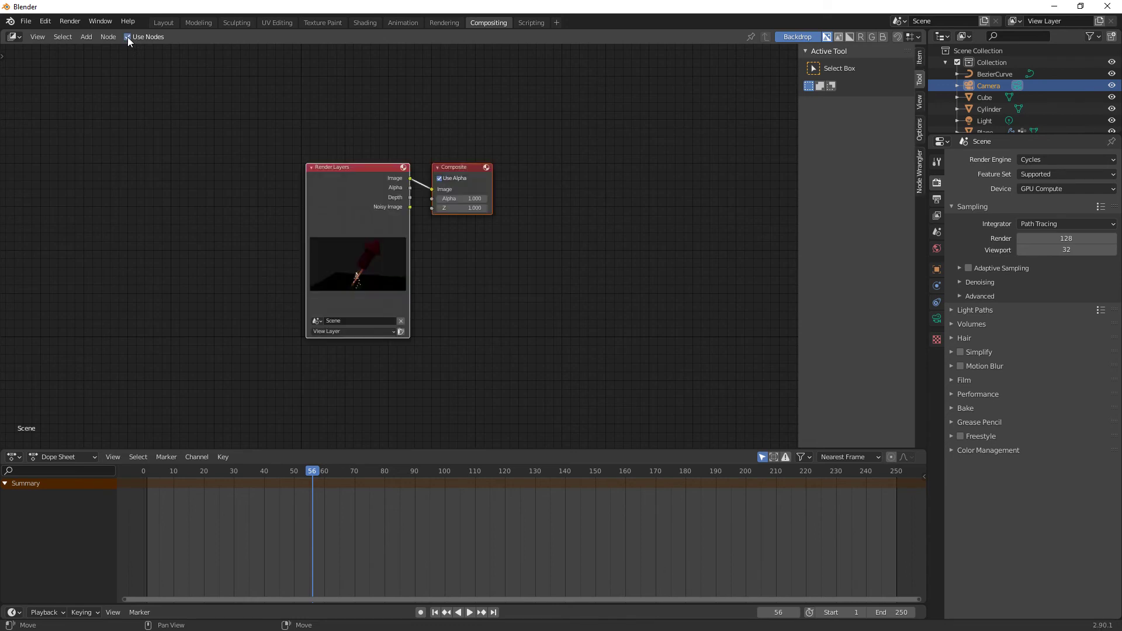
pyautogui.hotkey('shift', 'a')
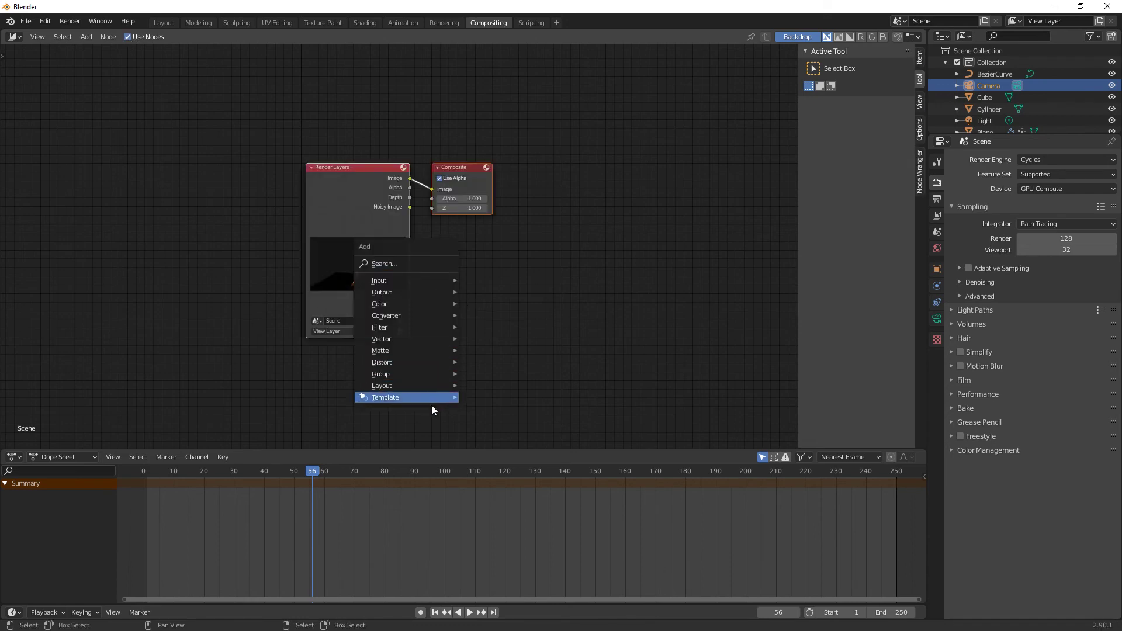
pyautogui.moveTo(423, 291)
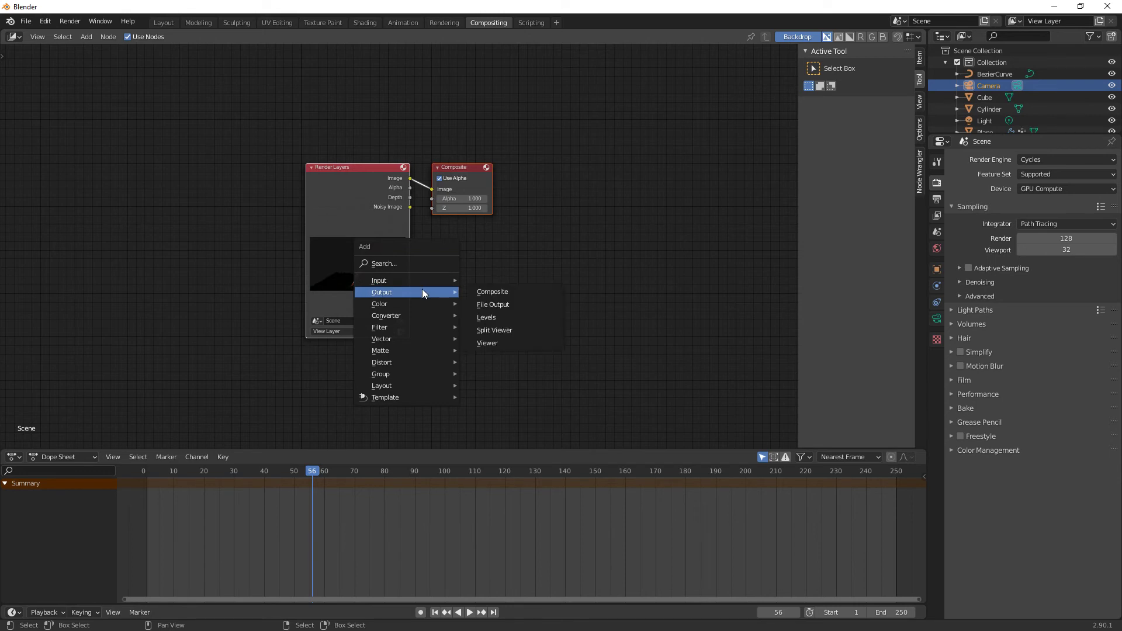
pyautogui.click(500, 343)
pyautogui.click(450, 242)
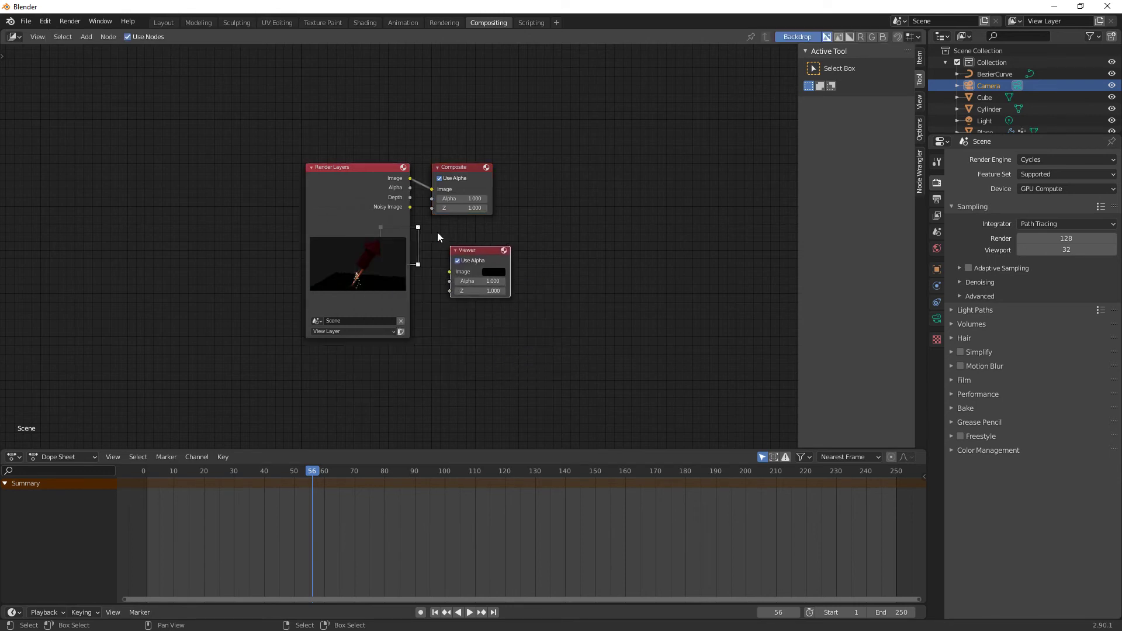
# Space out the Render Layers and Viewer nodes and link the Render Layers Image output to the Viewer's Image input
pyautogui.moveTo(362, 173); pyautogui.dragTo(208, 174)
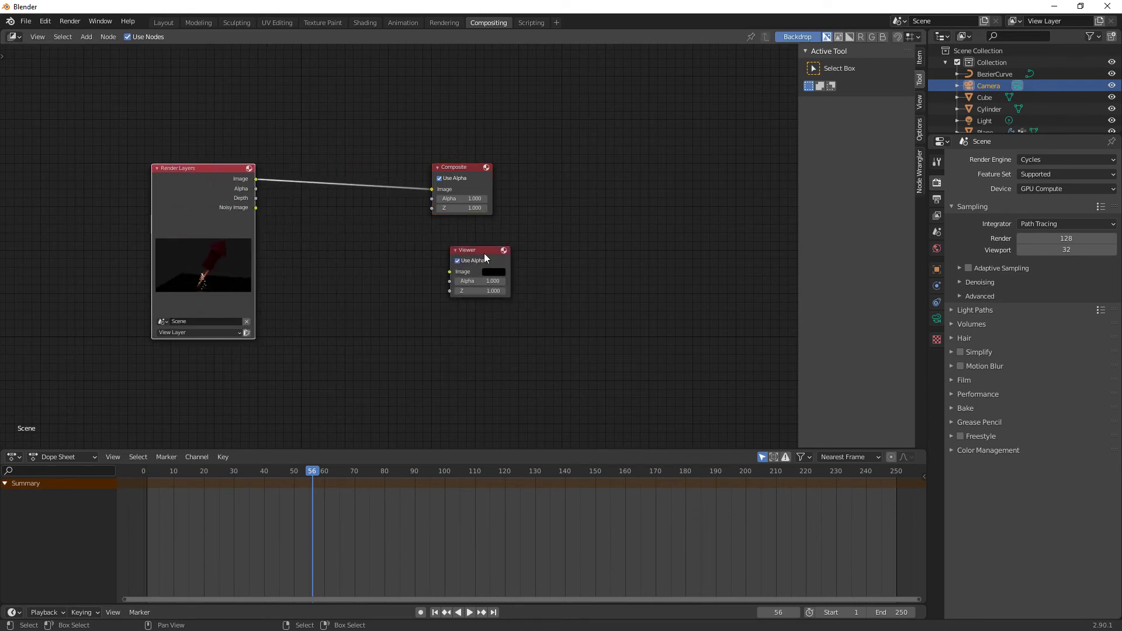
pyautogui.moveTo(486, 250); pyautogui.dragTo(347, 249)
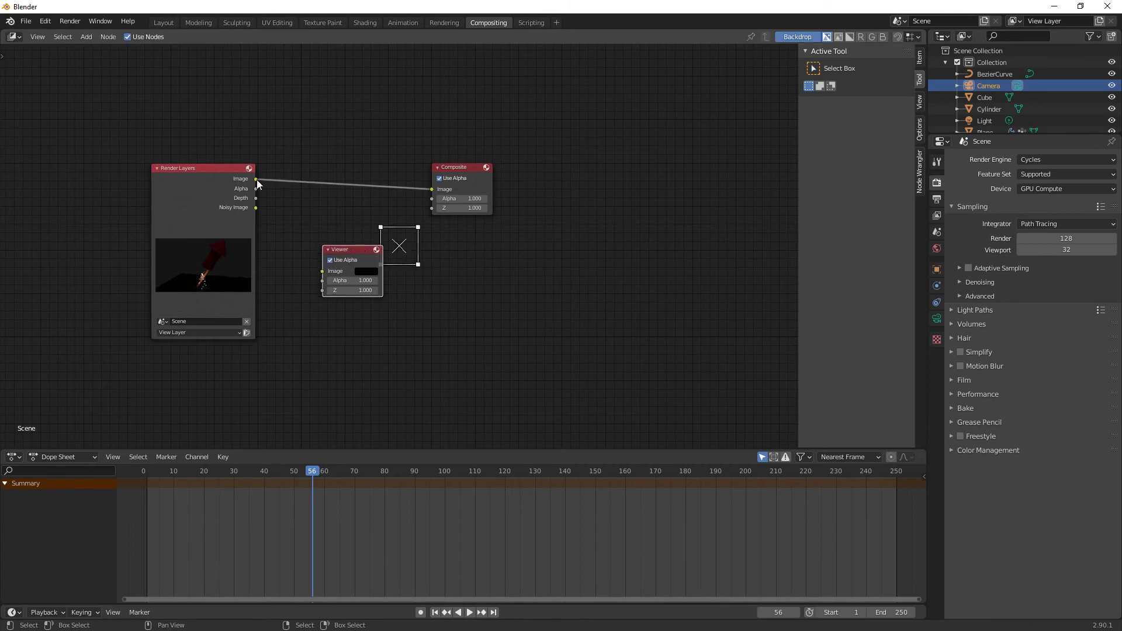
pyautogui.moveTo(257, 179); pyautogui.dragTo(322, 271)
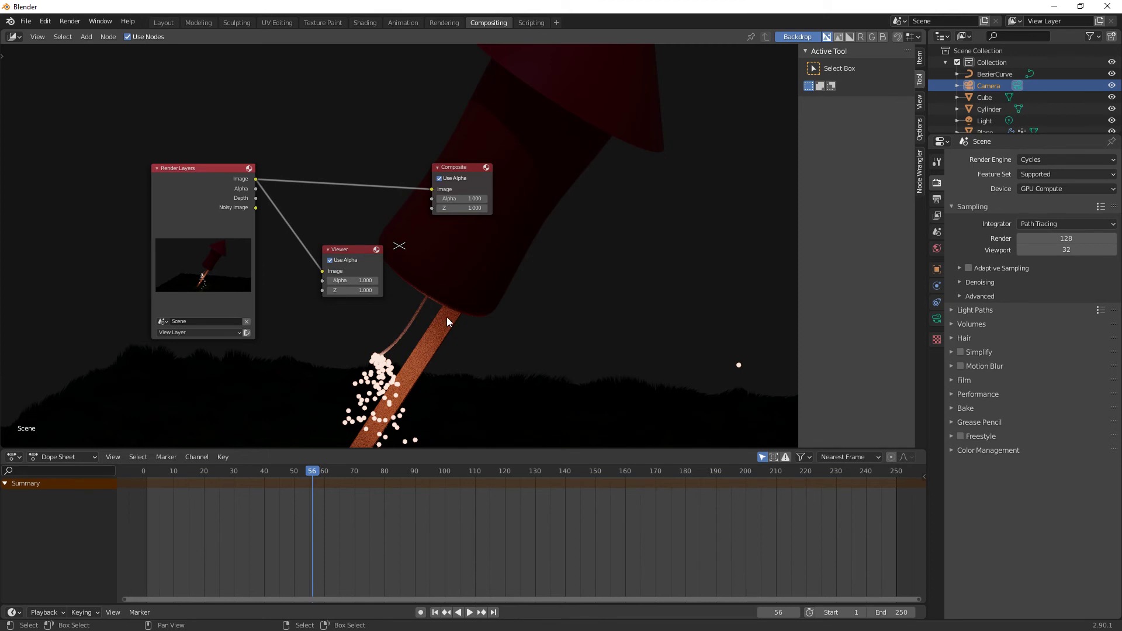
# Add a Glare filter node, route the Render Layers image through it into the Viewer, and rearrange the nodes to show the sparks
pyautogui.hotkey('shift', 'a')
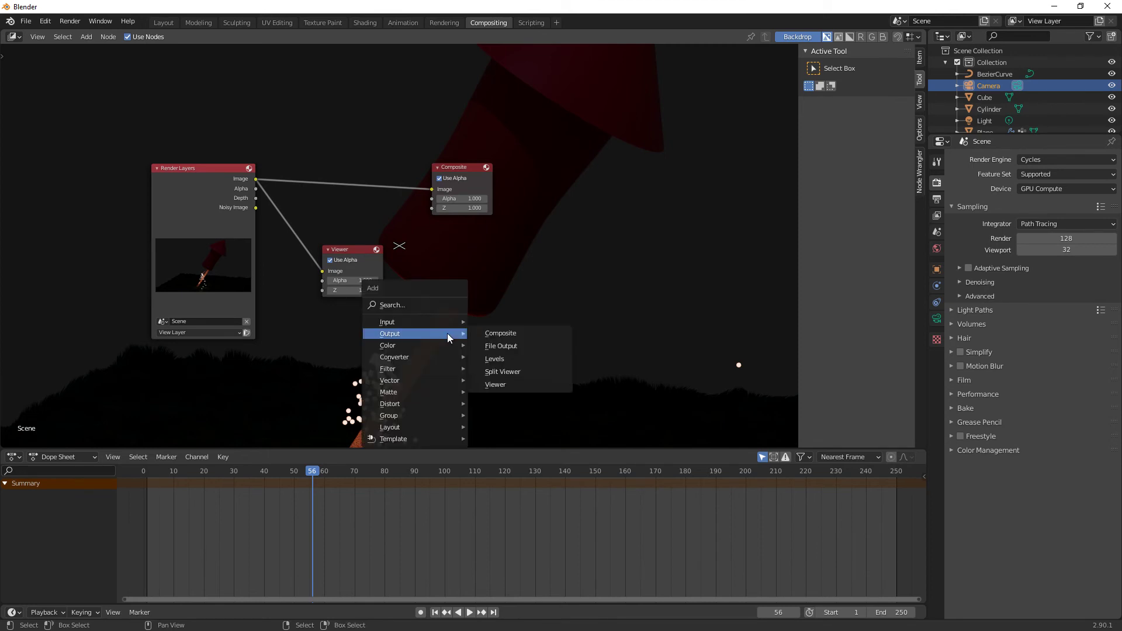
pyautogui.moveTo(420, 390)
pyautogui.moveTo(423, 370)
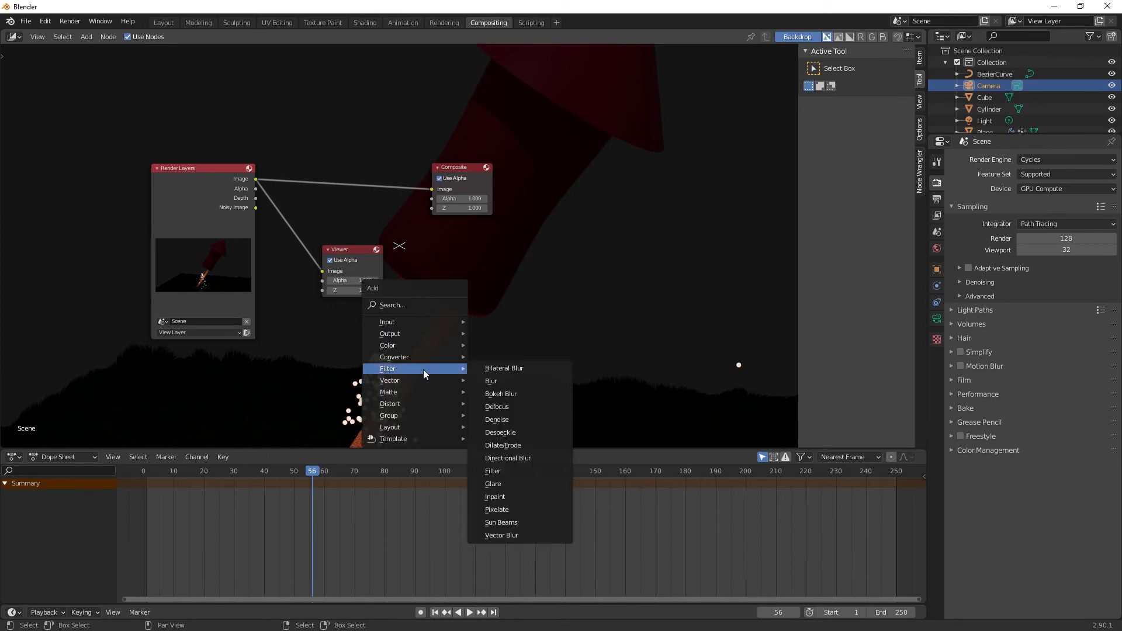
pyautogui.click(523, 484)
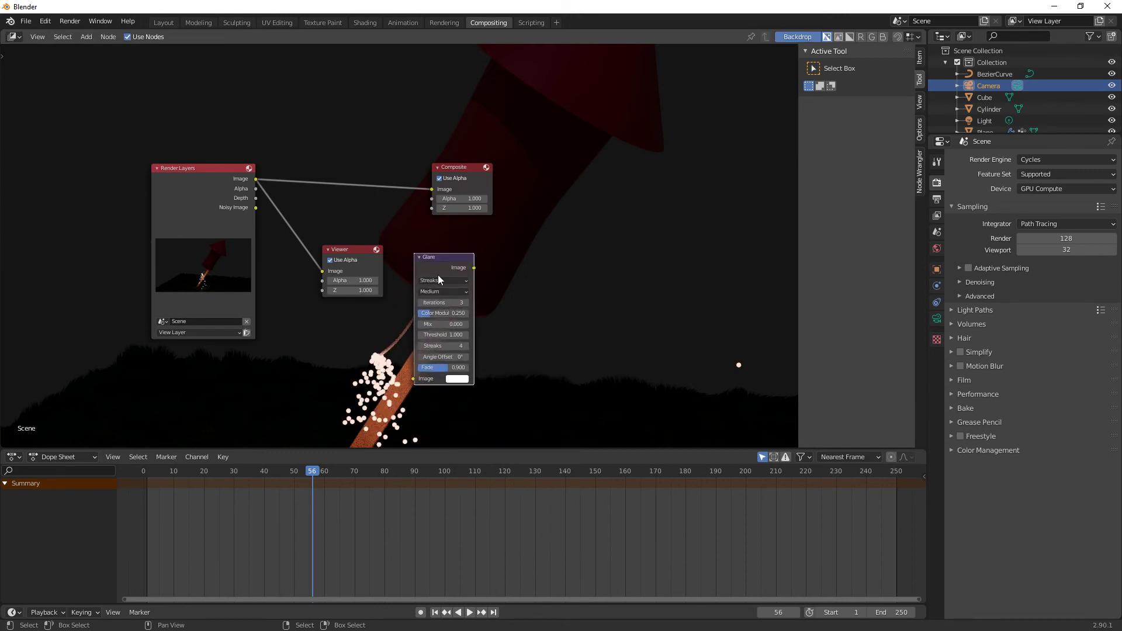
pyautogui.moveTo(357, 250); pyautogui.dragTo(551, 269)
pyautogui.moveTo(457, 257)
pyautogui.mouseDown()
pyautogui.moveTo(414, 235)
pyautogui.moveTo(389, 239)
pyautogui.mouseUp()
pyautogui.moveTo(100, 139); pyautogui.dragTo(652, 373)
pyautogui.moveTo(204, 183); pyautogui.dragTo(115, 117)
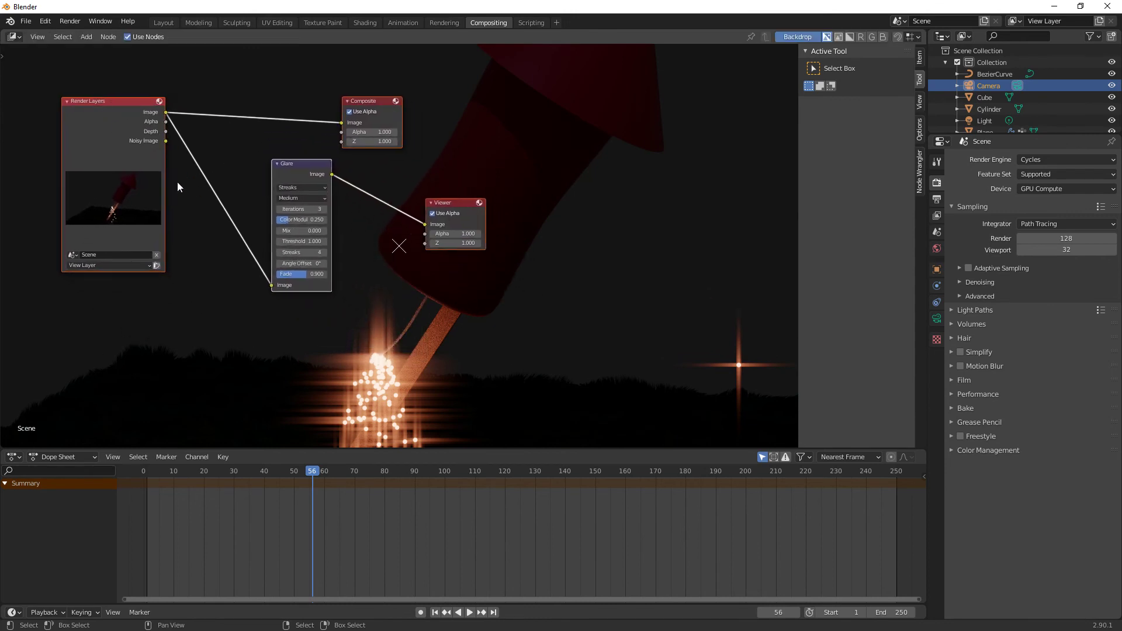
# Try the Ghosts and Simple Star glare types on the sparks and set the Glare node to Fog Glow
pyautogui.click(300, 188)
pyautogui.click(299, 197)
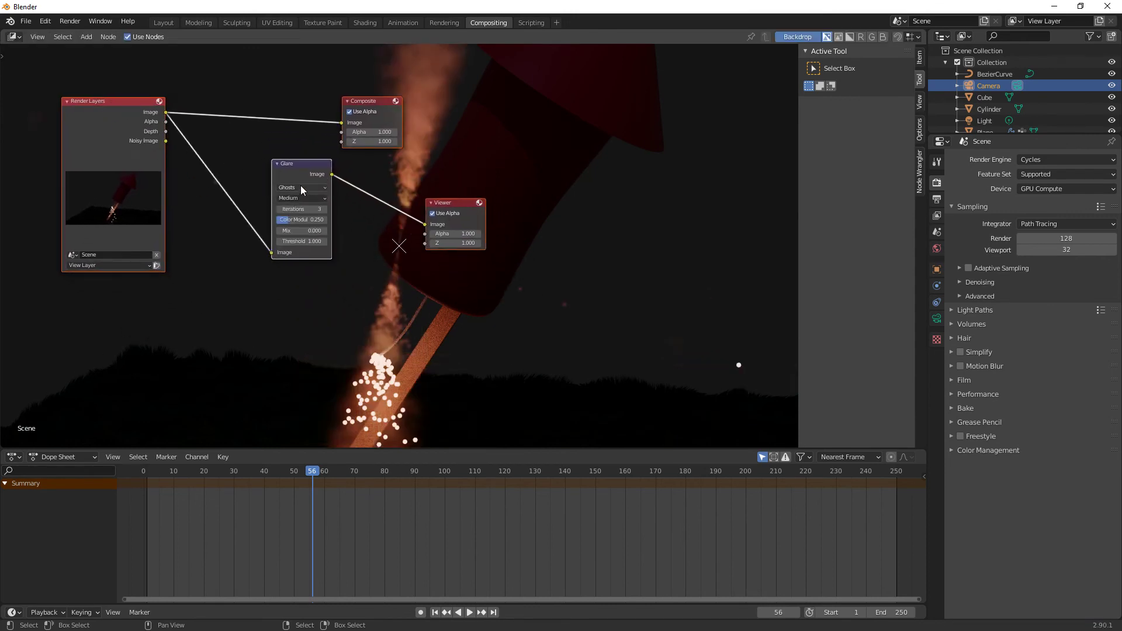
pyautogui.click(302, 189)
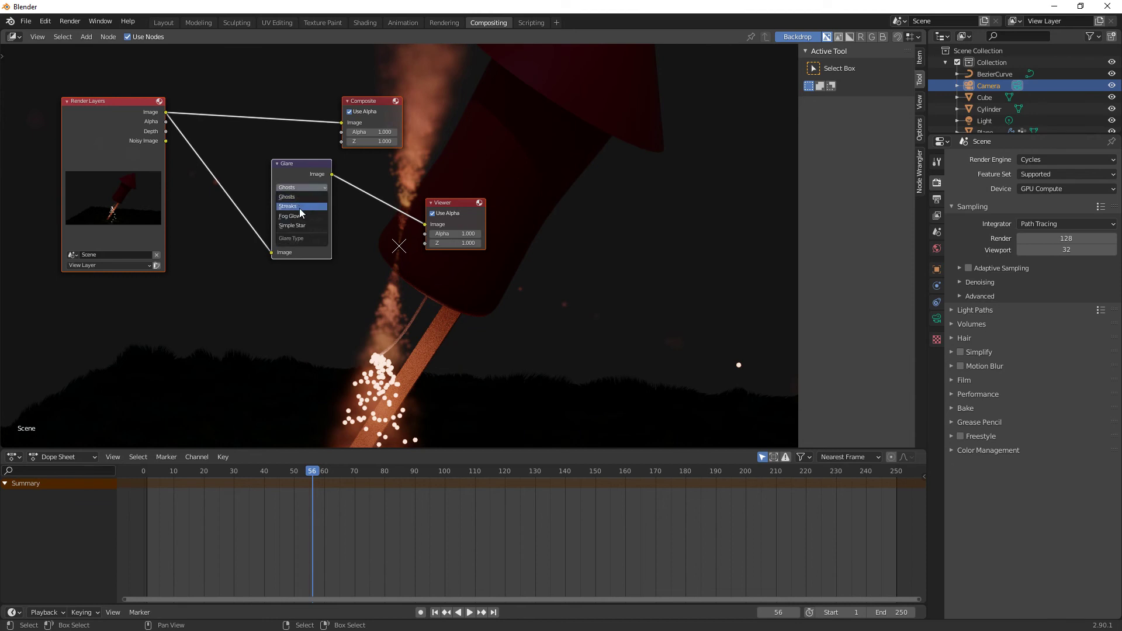
pyautogui.click(302, 227)
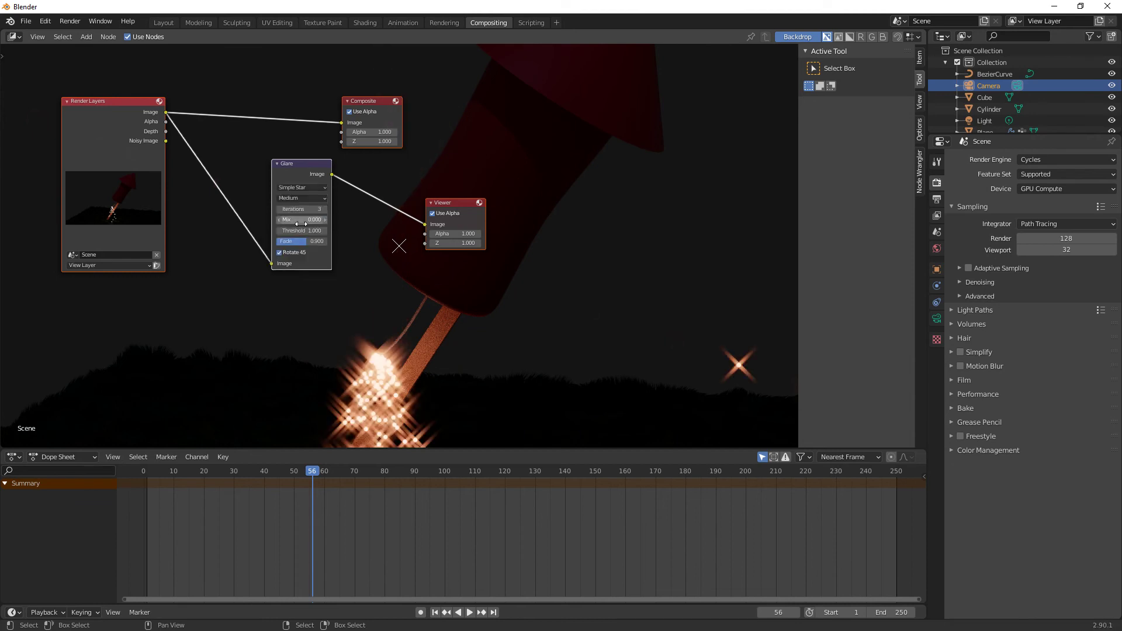
pyautogui.click(297, 188)
pyautogui.click(298, 216)
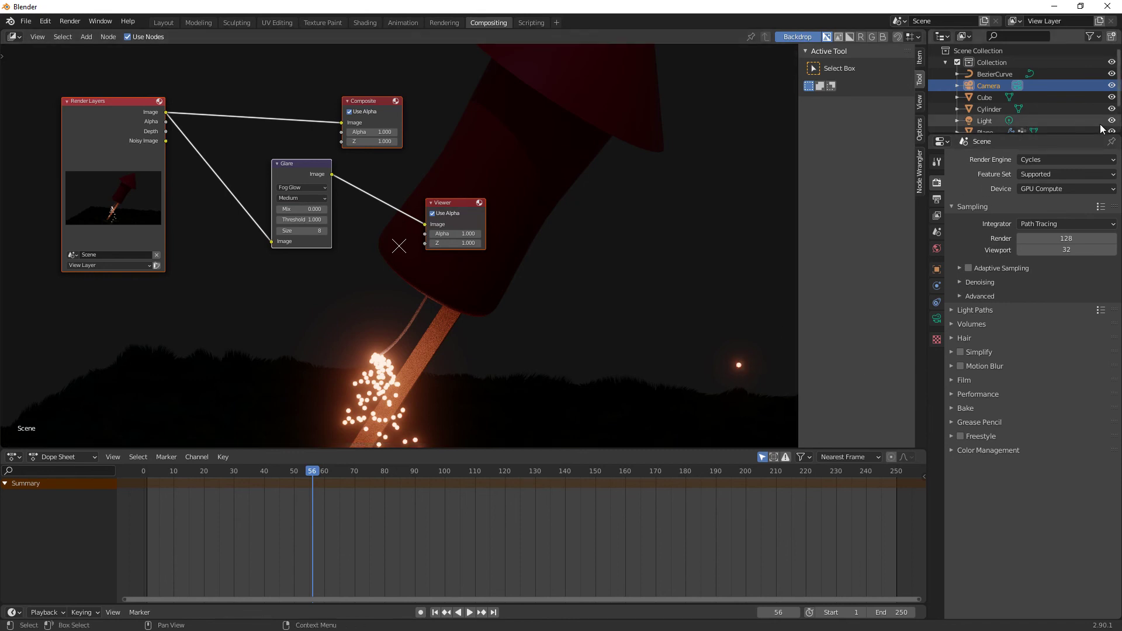
# Hide Sphere.001 in the viewport and check the render result while only the Viewer receives the glare
pyautogui.scroll(-3, 1078, 114)
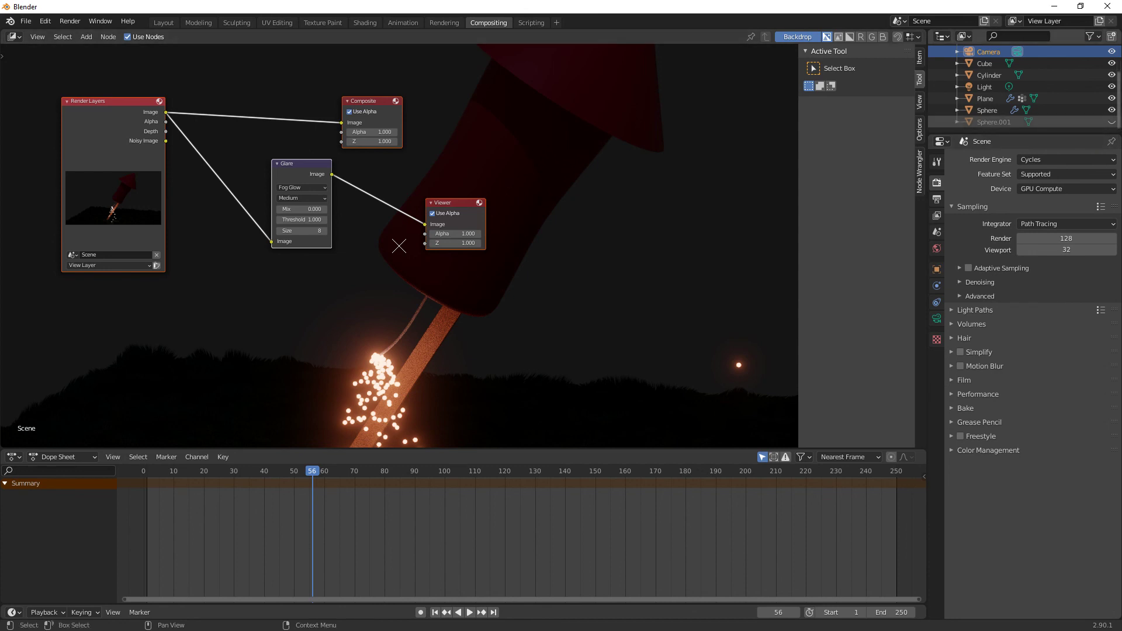
pyautogui.press('F12')
pyautogui.moveTo(350, 3); pyautogui.dragTo(370, 14)
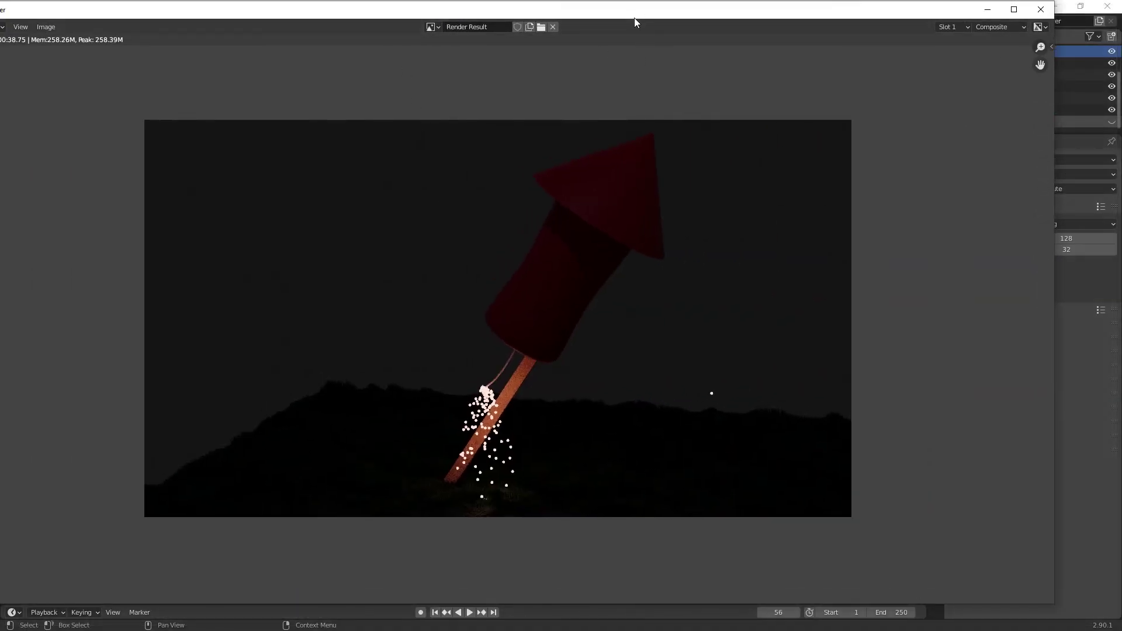
pyautogui.moveTo(633, 16); pyautogui.dragTo(1121, 5)
pyautogui.moveTo(923, 1); pyautogui.dragTo(1017, 10)
# Link the Glare node's Image output to the Composite node and view the composited render in a maximized window
pyautogui.moveTo(310, 164); pyautogui.dragTo(418, 126)
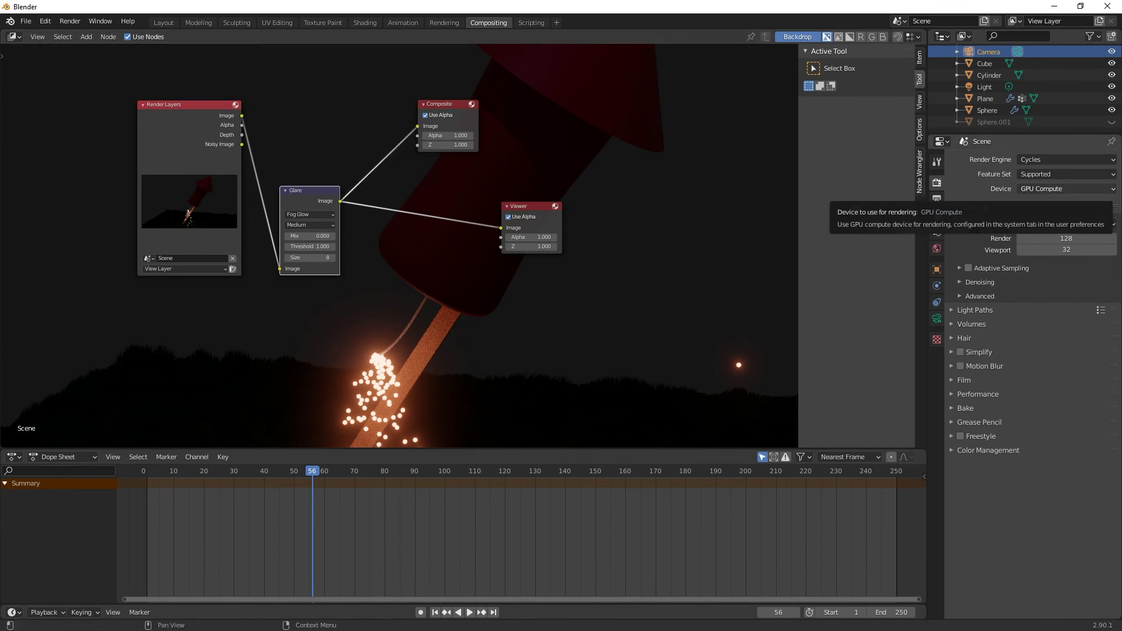
pyautogui.press('F11')
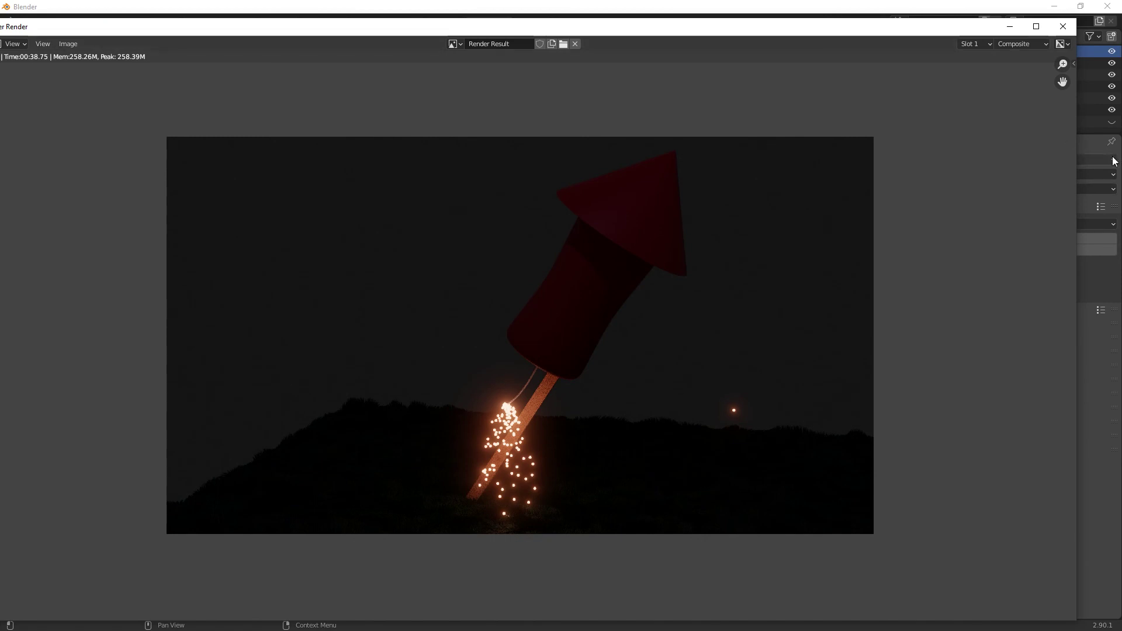
pyautogui.moveTo(1075, 168); pyautogui.dragTo(629, 175)
pyautogui.moveTo(522, 26); pyautogui.dragTo(962, 13)
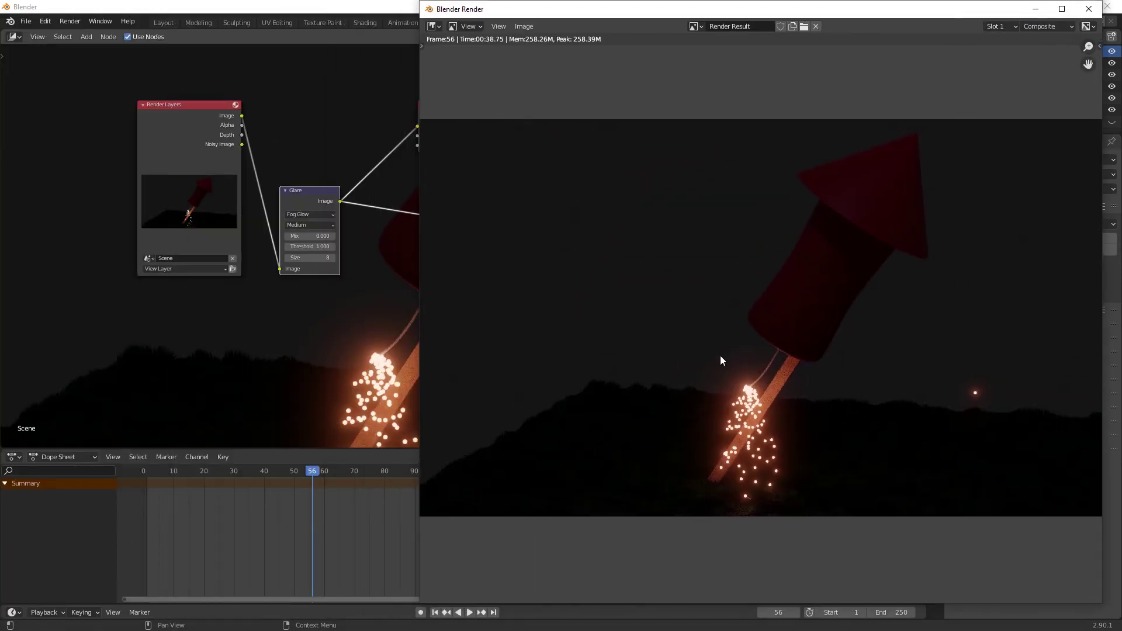
pyautogui.doubleClick(902, 18)
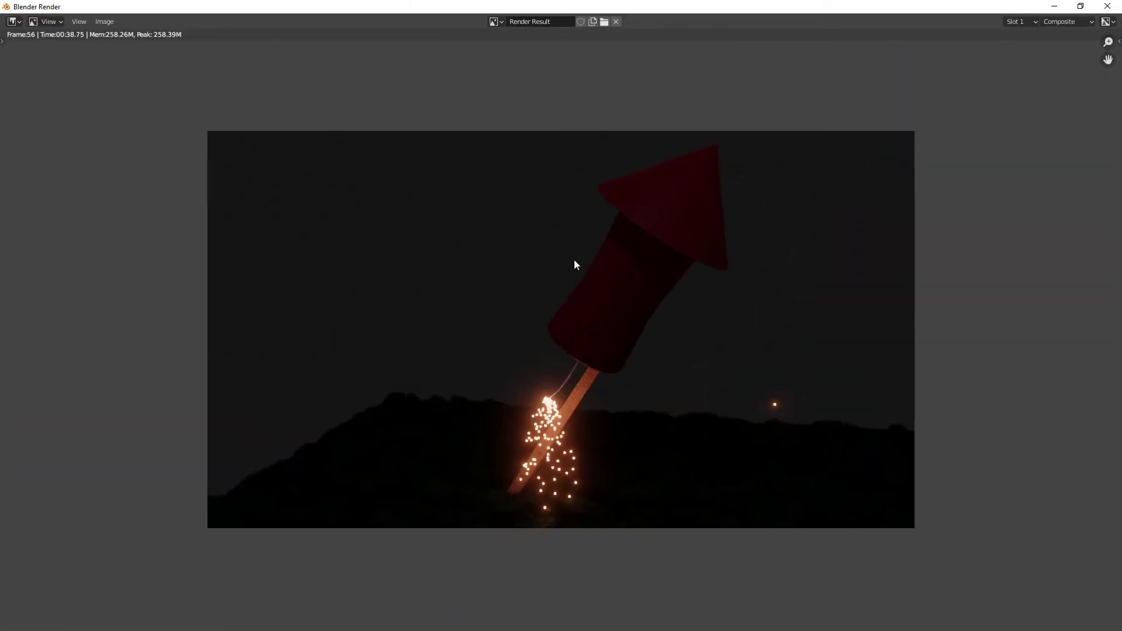